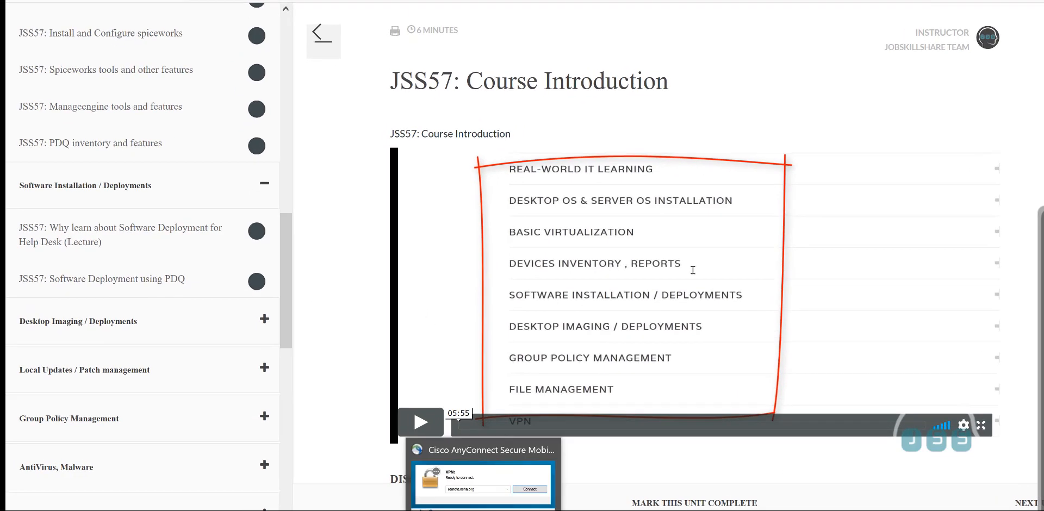
# Bring the Spiceworks 'PDQ Deploy Reviews' page to the front from Chrome's taskbar preview
pyautogui.moveTo(384, 510)
pyautogui.click(421, 501)
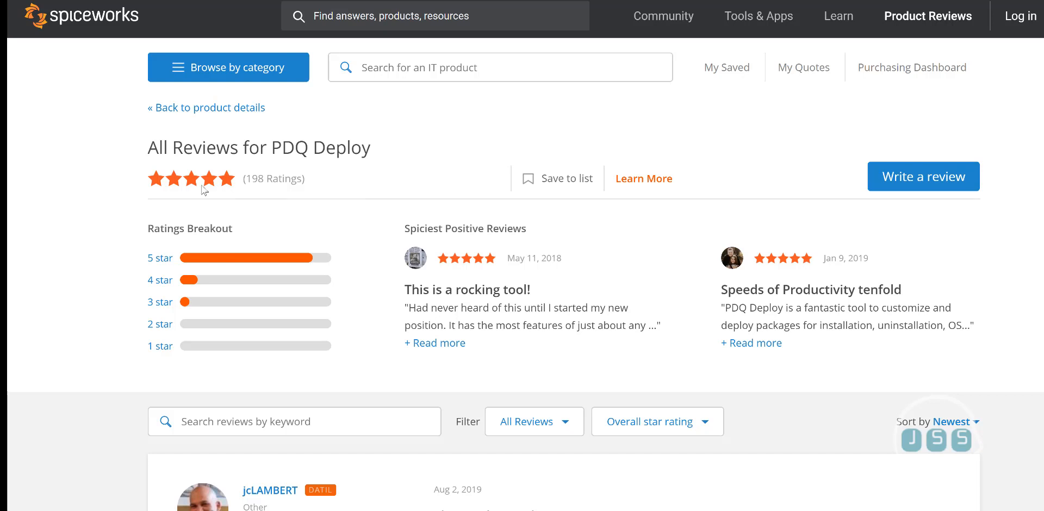
# Inspect each bar of the PDQ Deploy ratings breakdown
pyautogui.moveTo(255, 261)
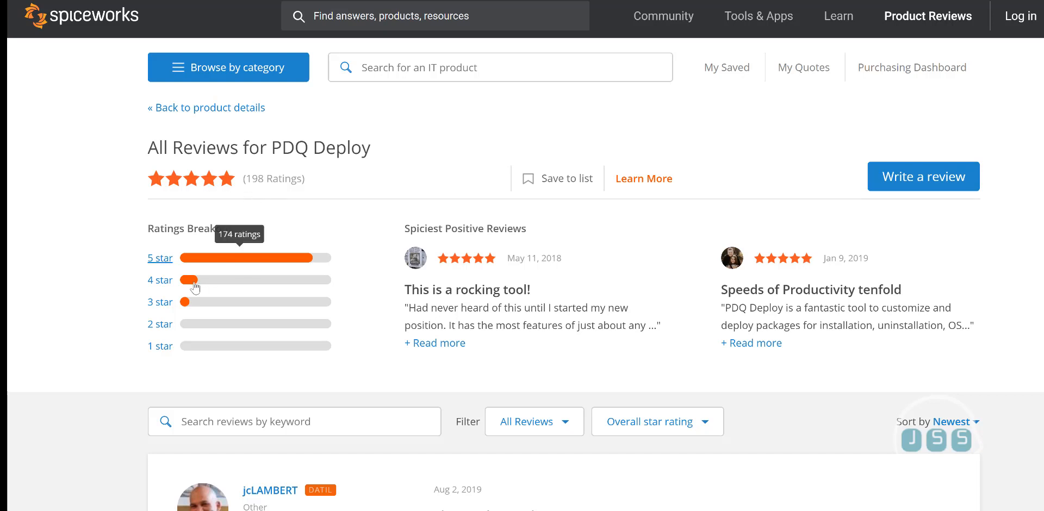
pyautogui.moveTo(194, 287)
pyautogui.moveTo(186, 305)
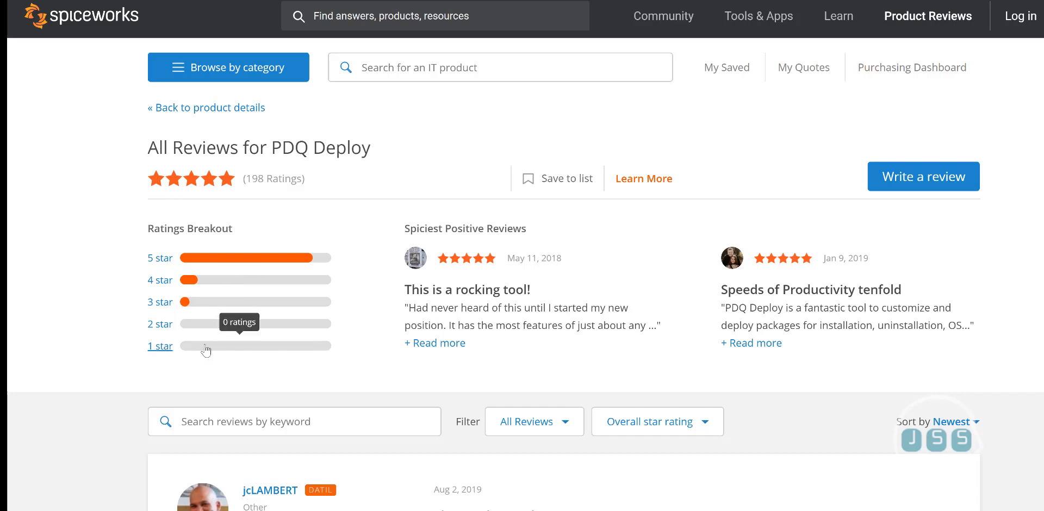
pyautogui.moveTo(199, 328)
# Scroll down through the PDQ Deploy reviews and back up
pyautogui.scroll(-7, 326, 387)
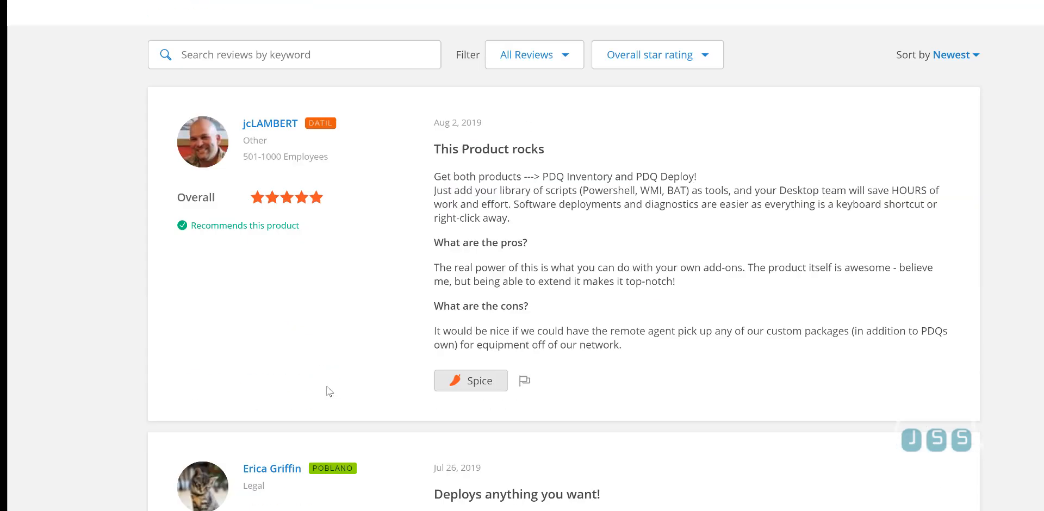
pyautogui.scroll(-7, 329, 390)
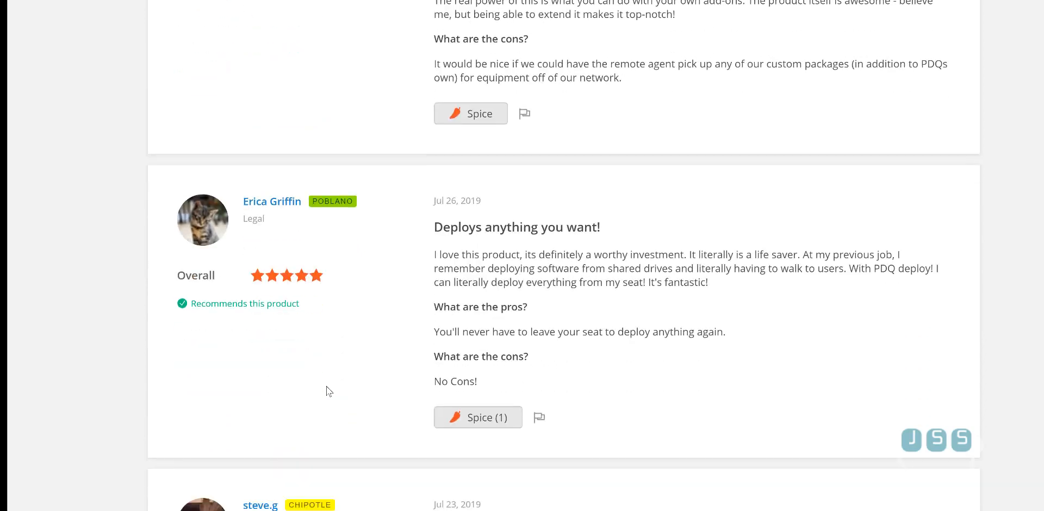
pyautogui.scroll(-8, 329, 390)
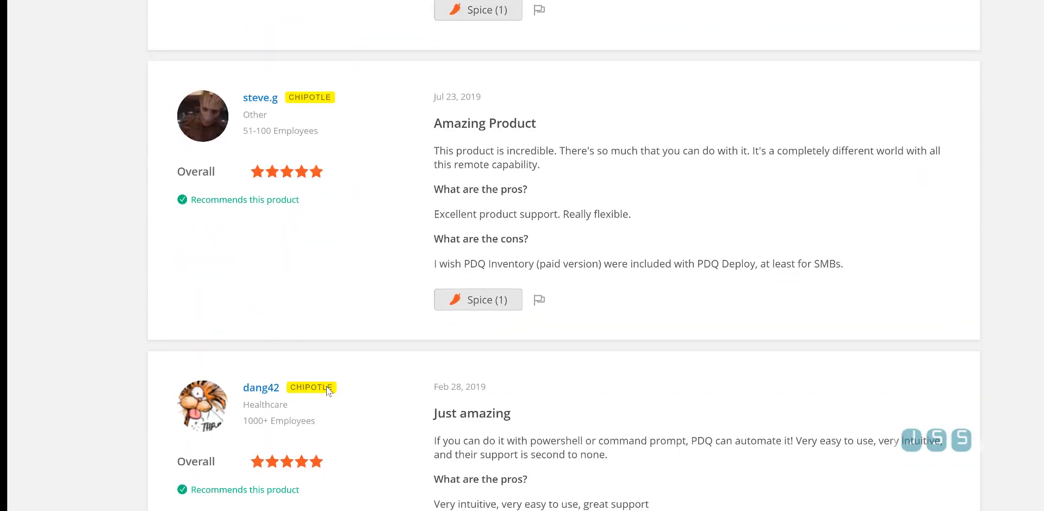
pyautogui.scroll(-5, 329, 390)
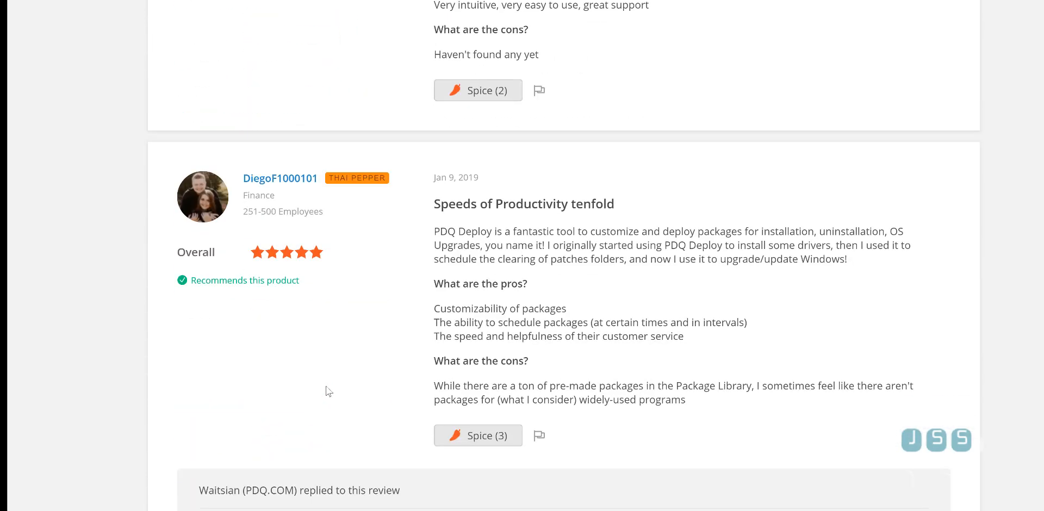
pyautogui.scroll(-14, 329, 390)
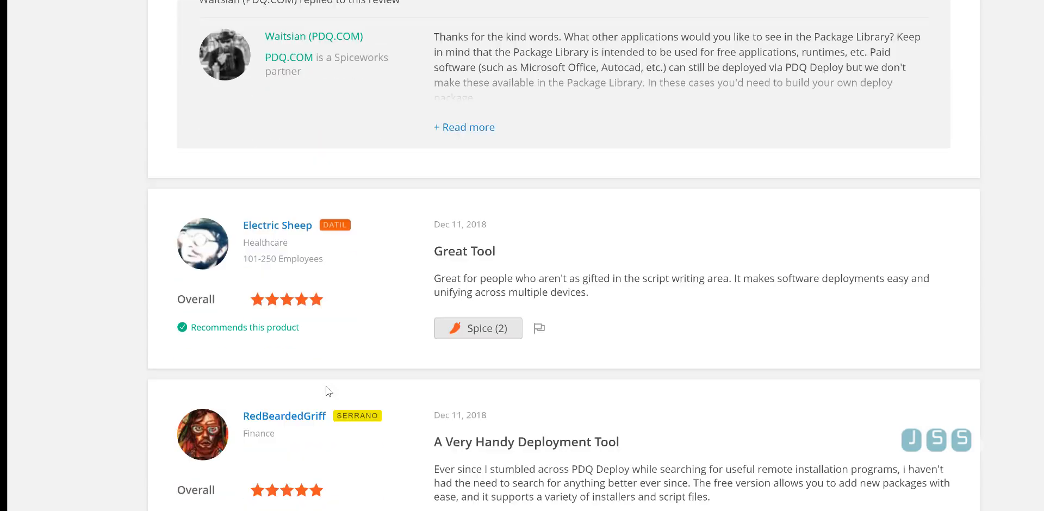
pyautogui.scroll(-13, 329, 391)
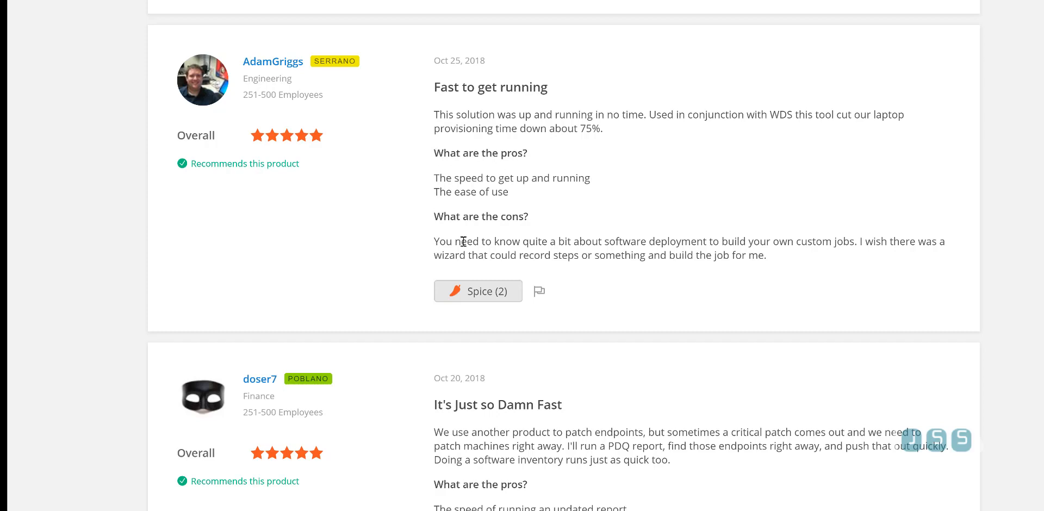
pyautogui.scroll(-8, 356, 377)
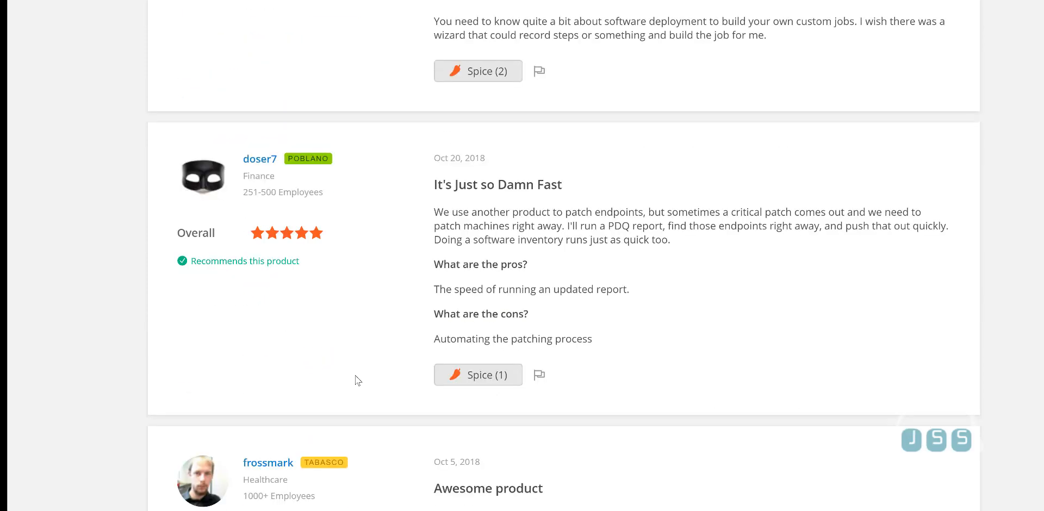
pyautogui.scroll(-5, 356, 379)
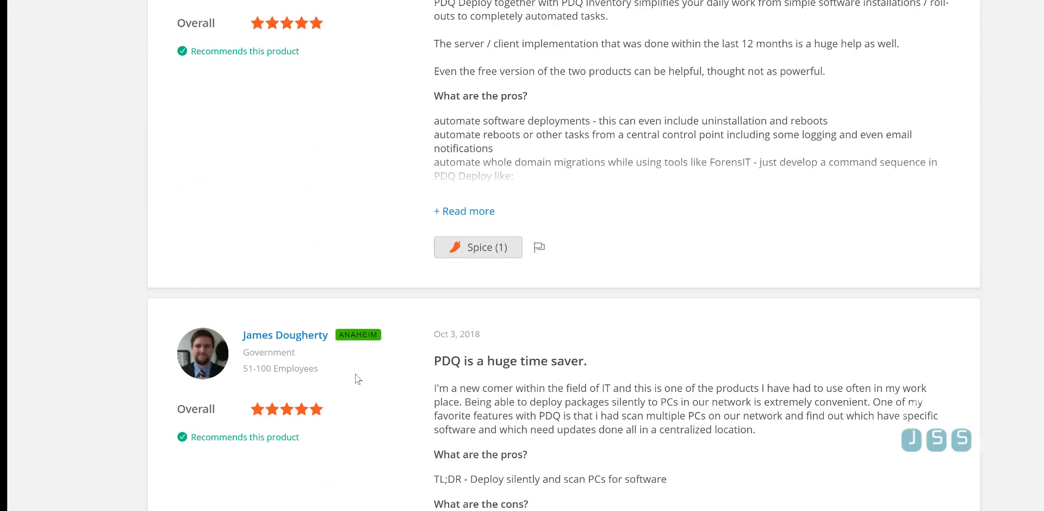
pyautogui.scroll(14, 357, 379)
pyautogui.scroll(20, 357, 379)
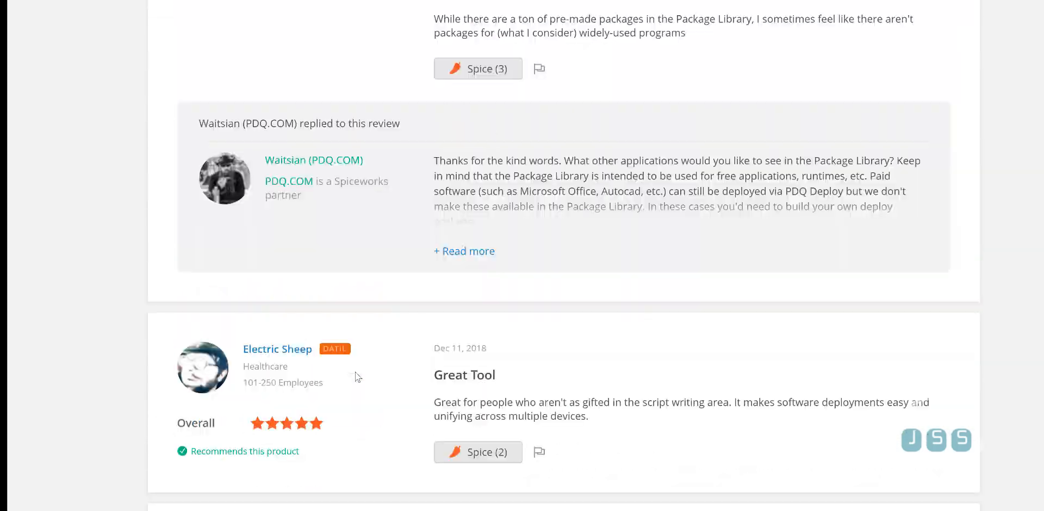
pyautogui.scroll(20, 358, 377)
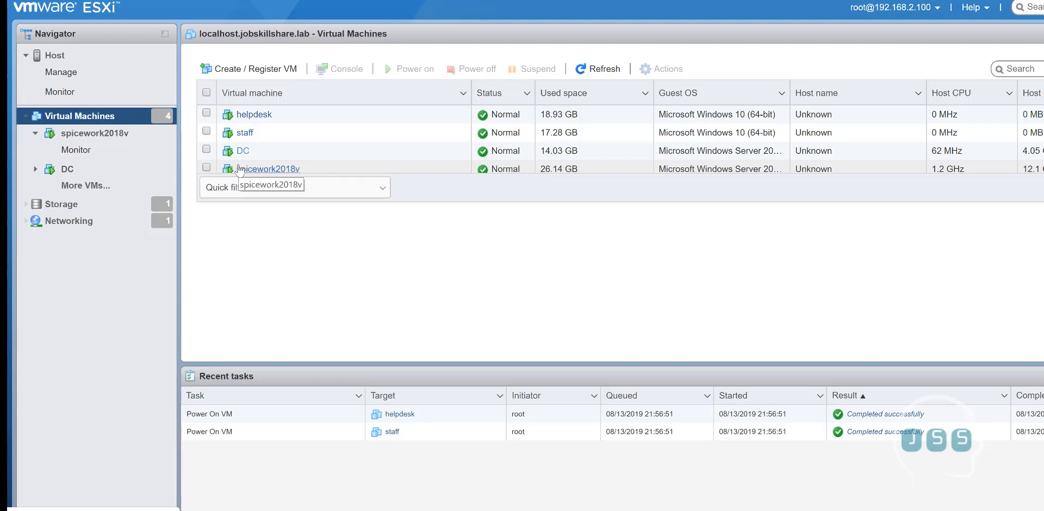
# Open the spicework2018v virtual machine's console in the browser
pyautogui.click(267, 169)
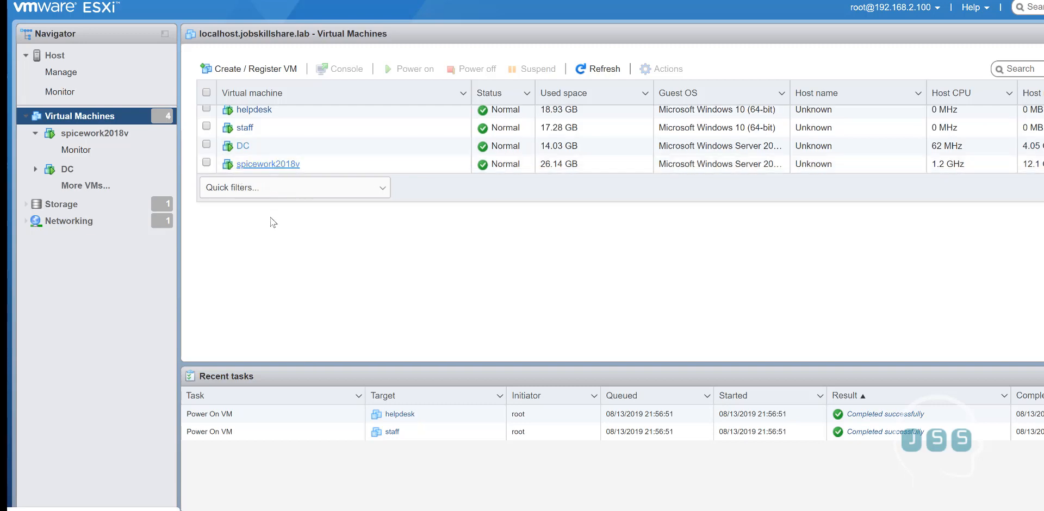
pyautogui.click(259, 164)
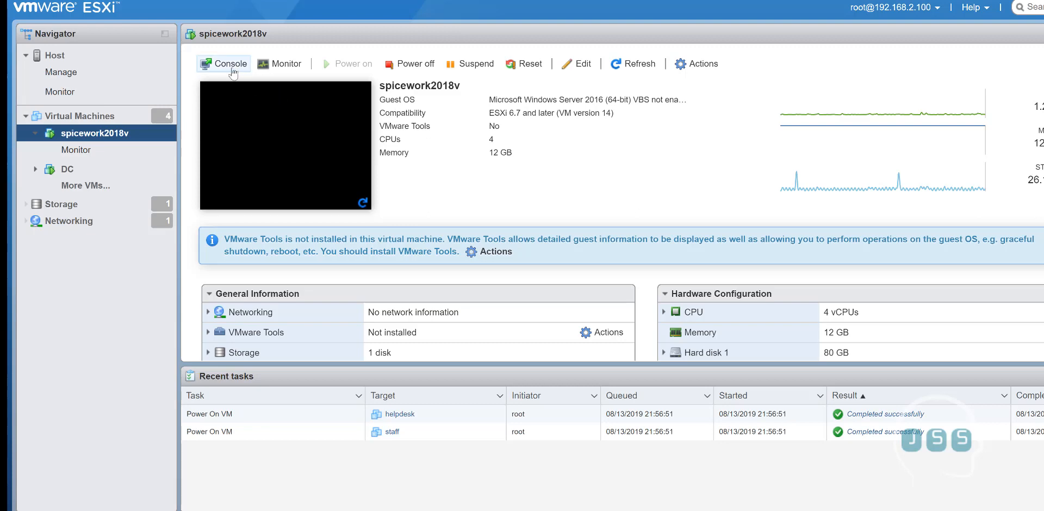
pyautogui.click(225, 64)
pyautogui.click(256, 83)
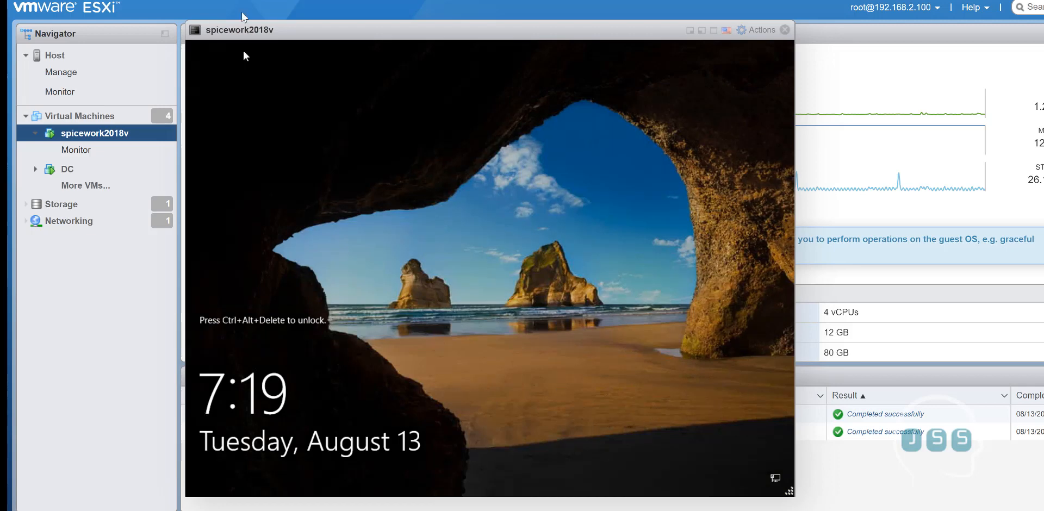
# Send Ctrl-Alt-Delete to the VM and sign in with the help desk password
pyautogui.click(757, 30)
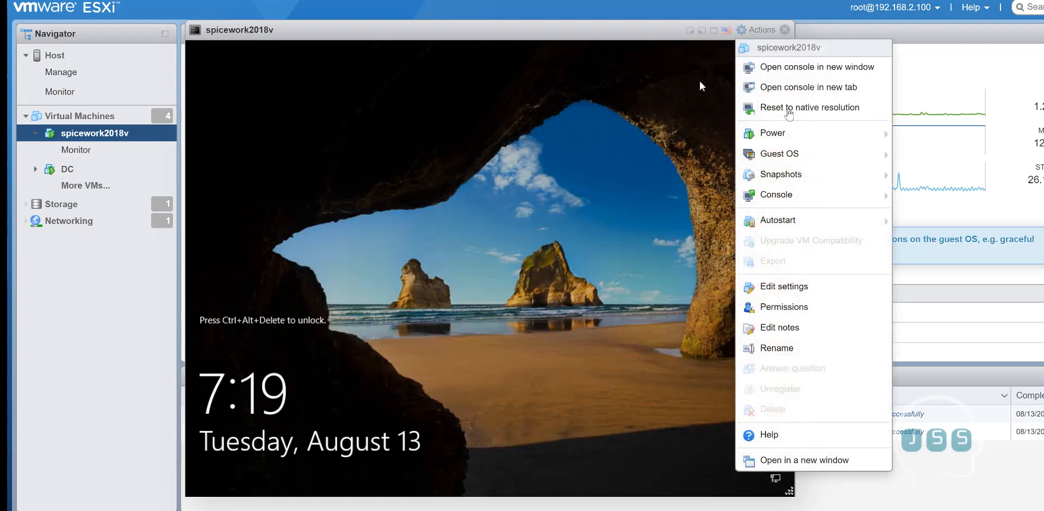
pyautogui.moveTo(784, 157)
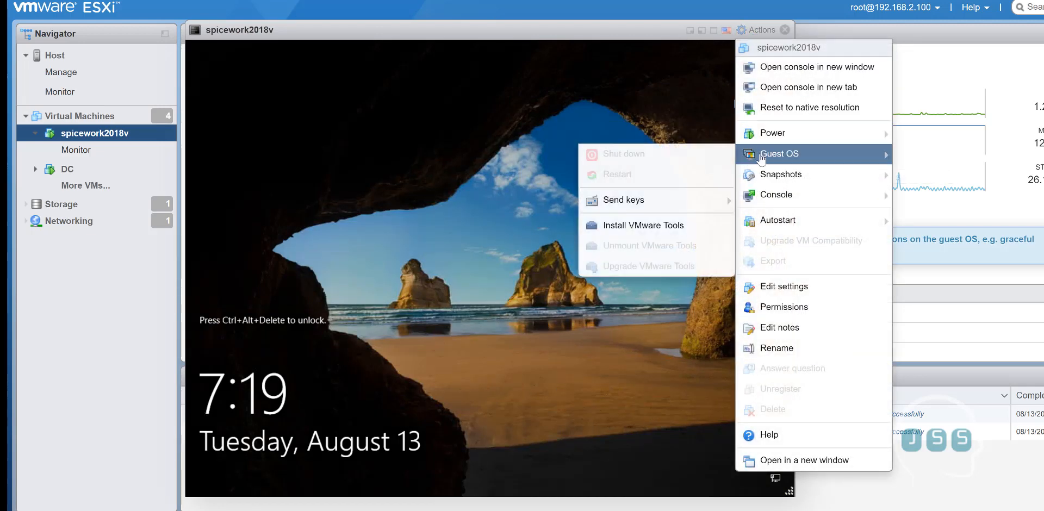
pyautogui.moveTo(672, 208)
pyautogui.click(399, 201)
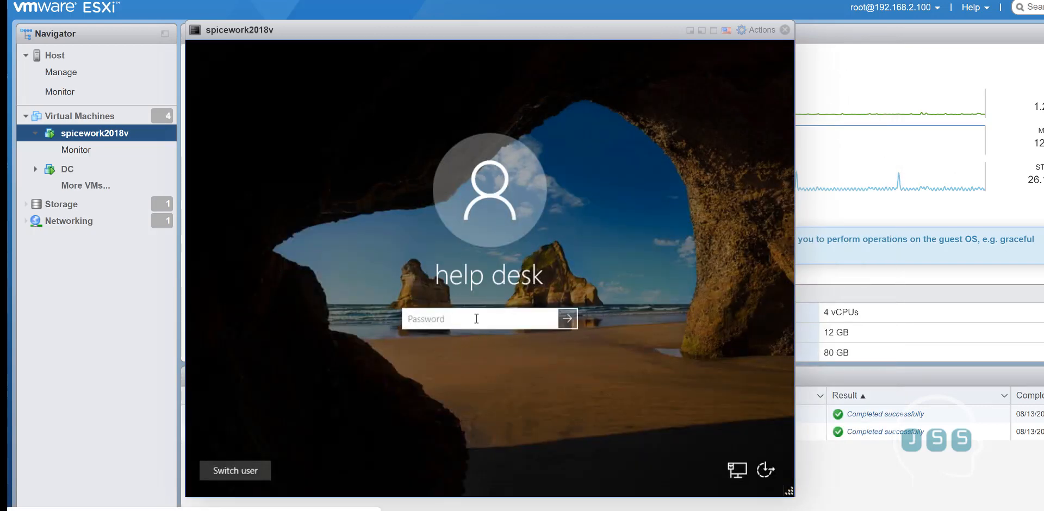
pyautogui.click(476, 319)
pyautogui.write('P@ssw0rd')
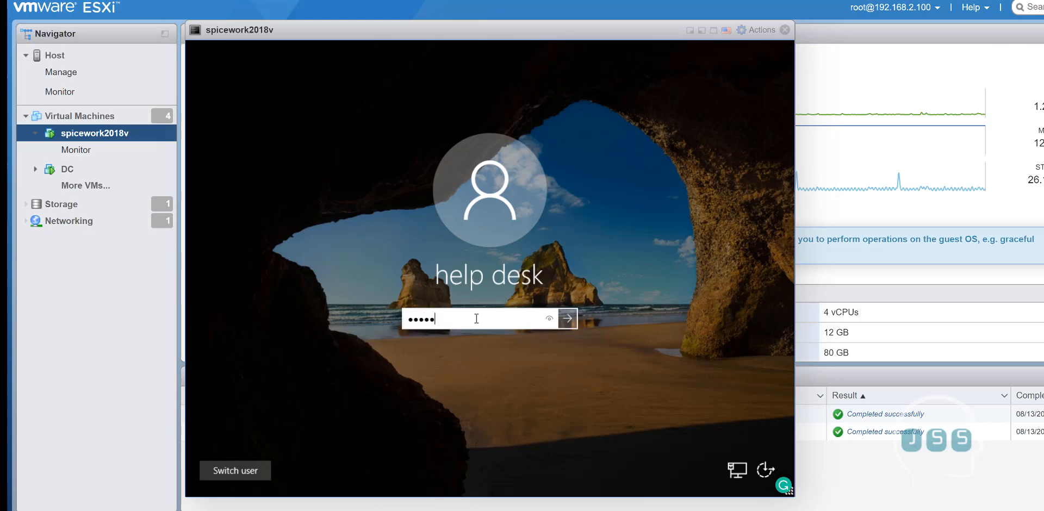
pyautogui.press('Return')
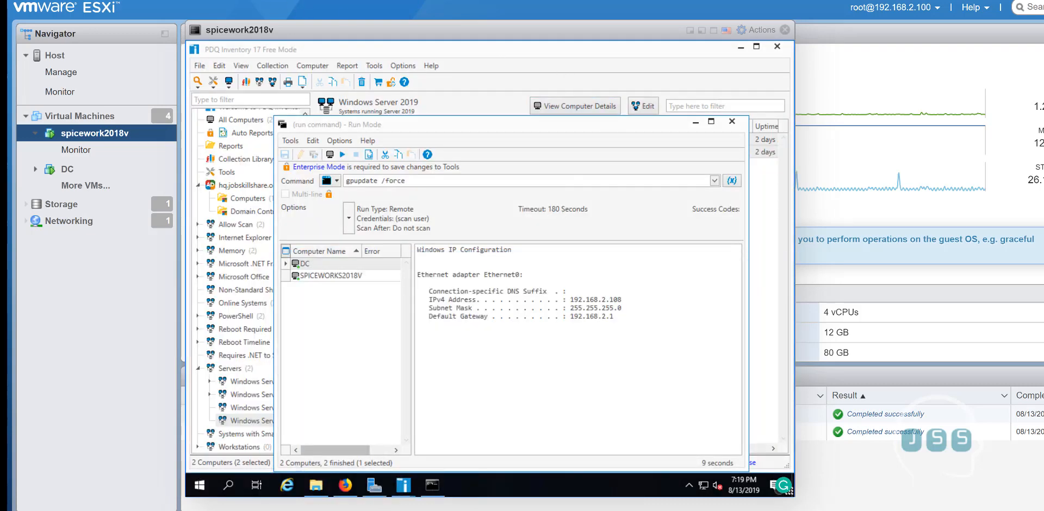
# Close PDQ Inventory and launch PDQDeploy.17.2.0.0 from File Explorer, approving the UAC prompt
pyautogui.click(732, 121)
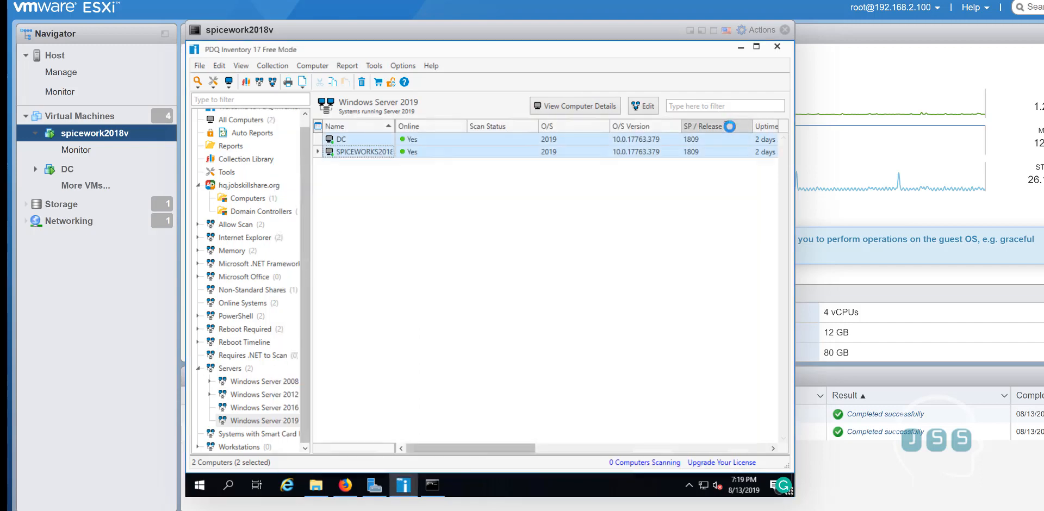
pyautogui.click(778, 47)
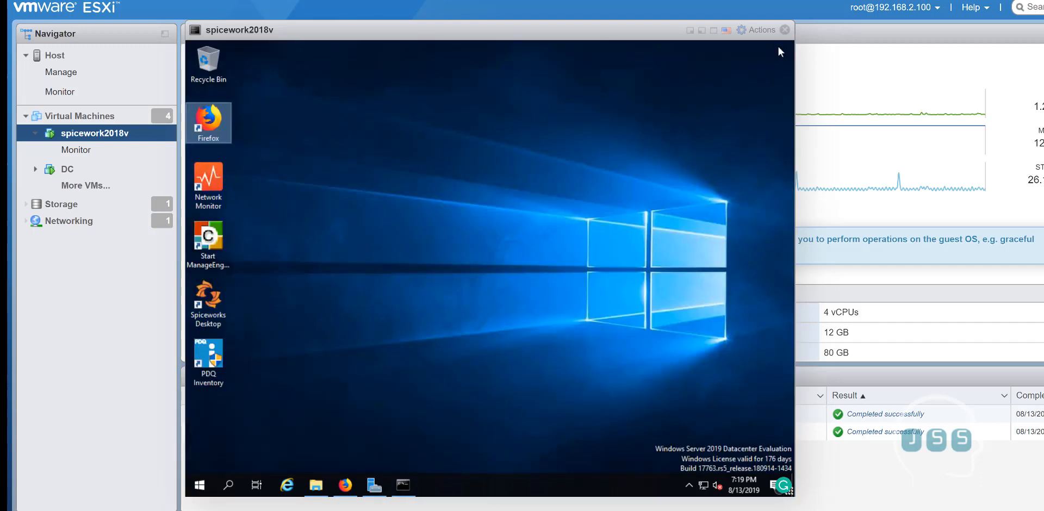
pyautogui.click(323, 492)
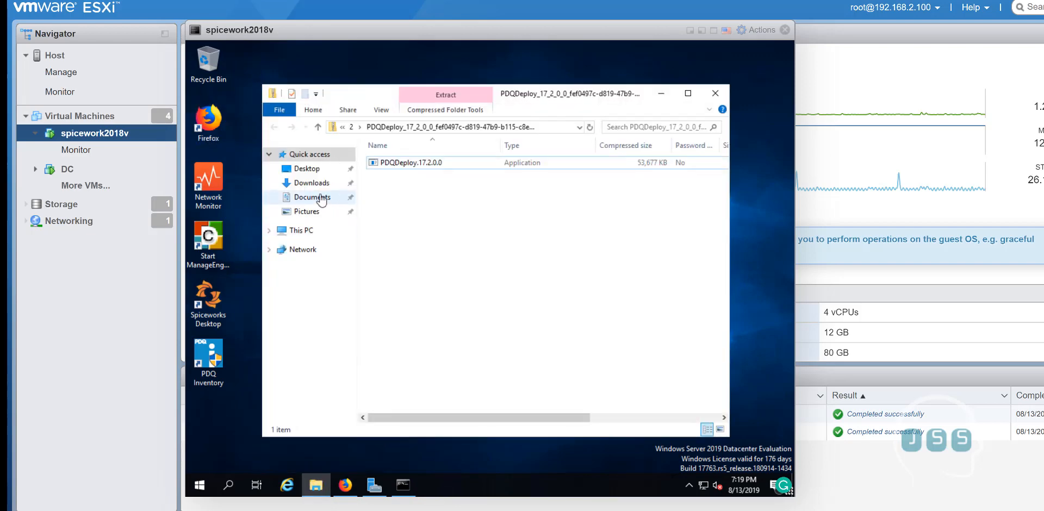
pyautogui.click(419, 168)
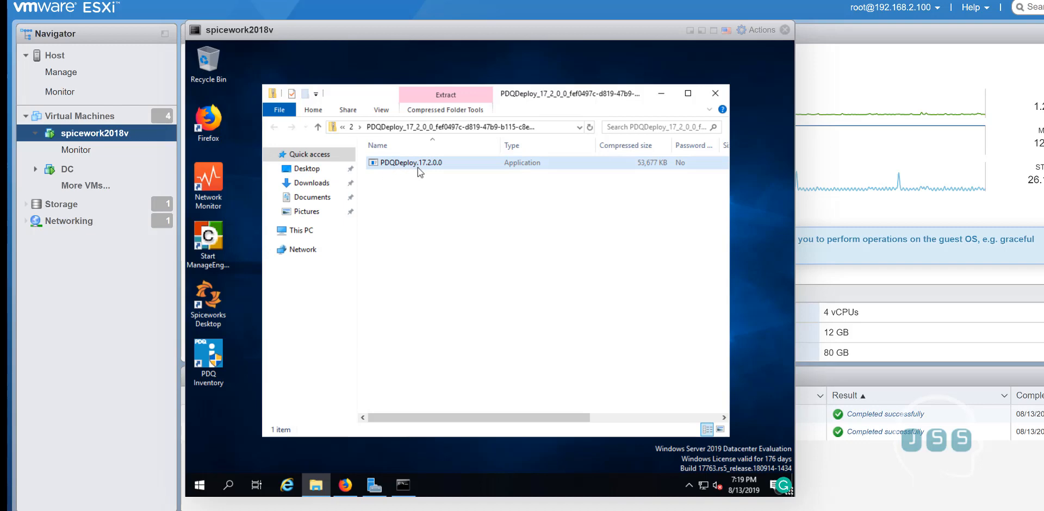
pyautogui.click(406, 165)
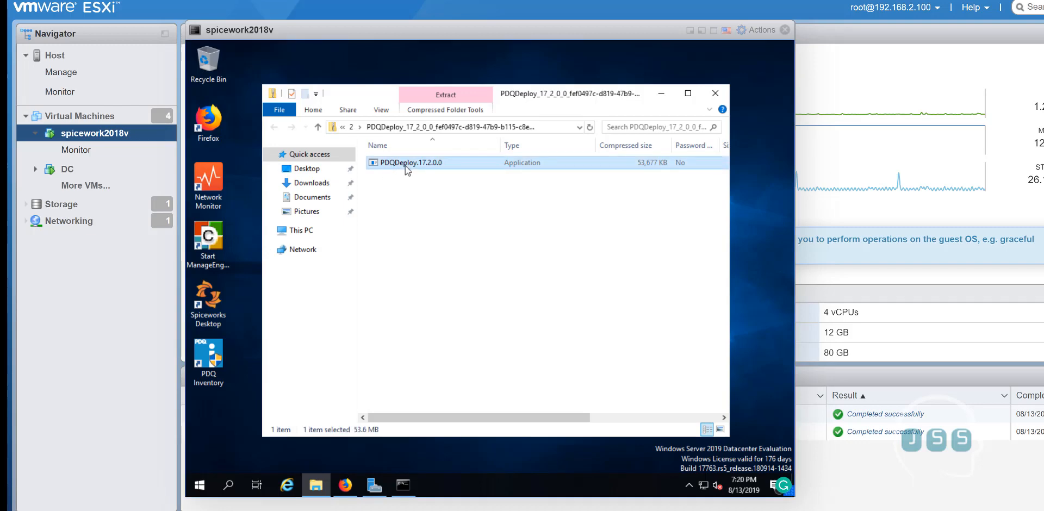
pyautogui.doubleClick(394, 164)
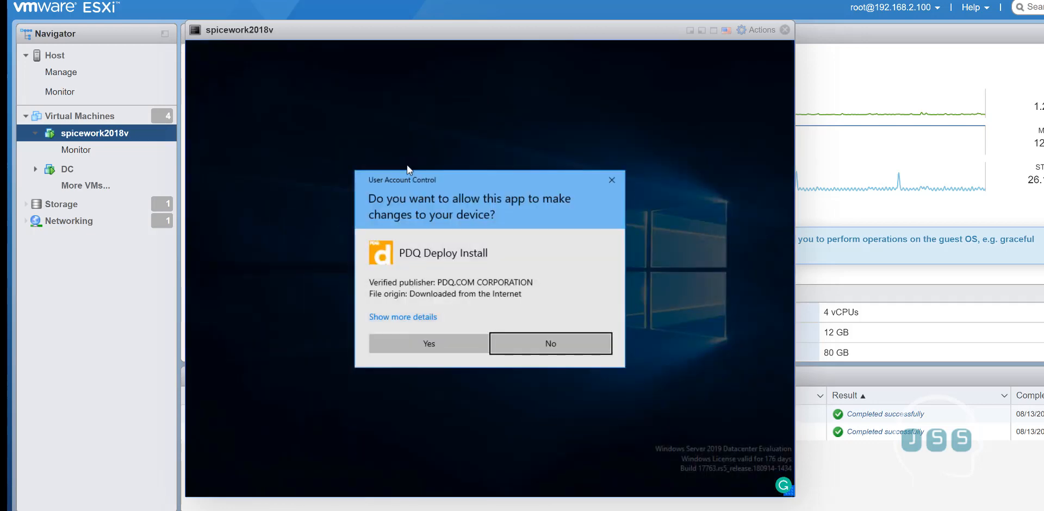
pyautogui.click(456, 349)
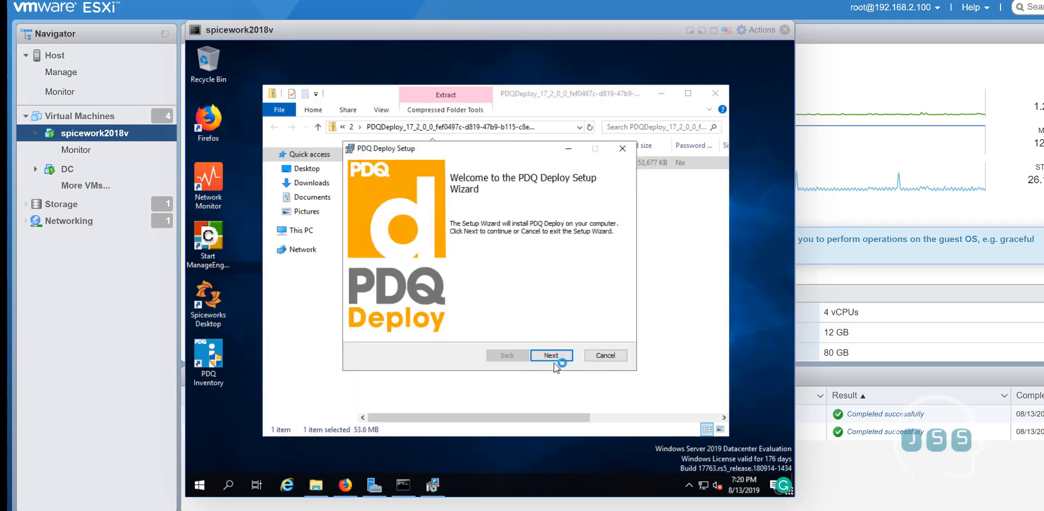
# Accept the licence terms and install PDQ Deploy to the default destination folder
pyautogui.click(555, 362)
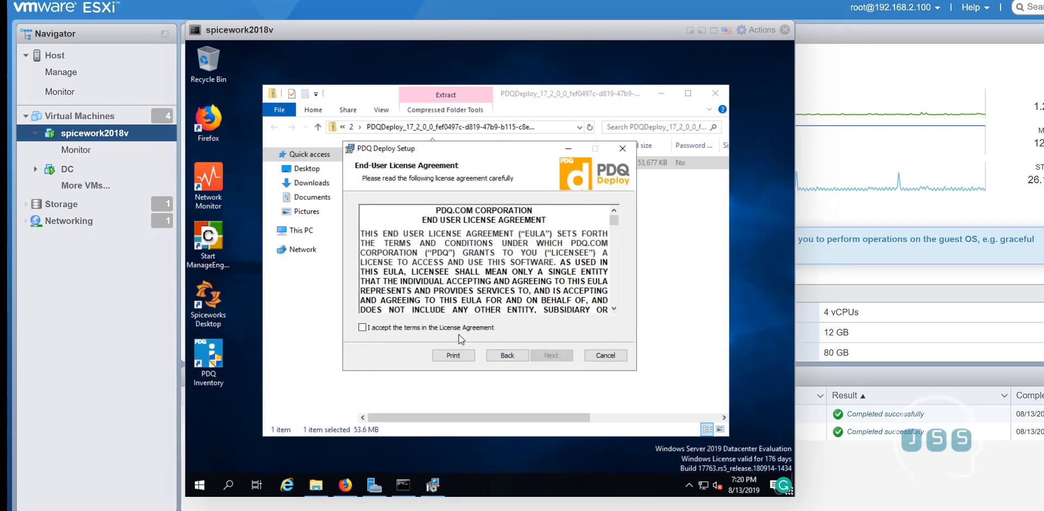
pyautogui.click(455, 328)
pyautogui.click(547, 361)
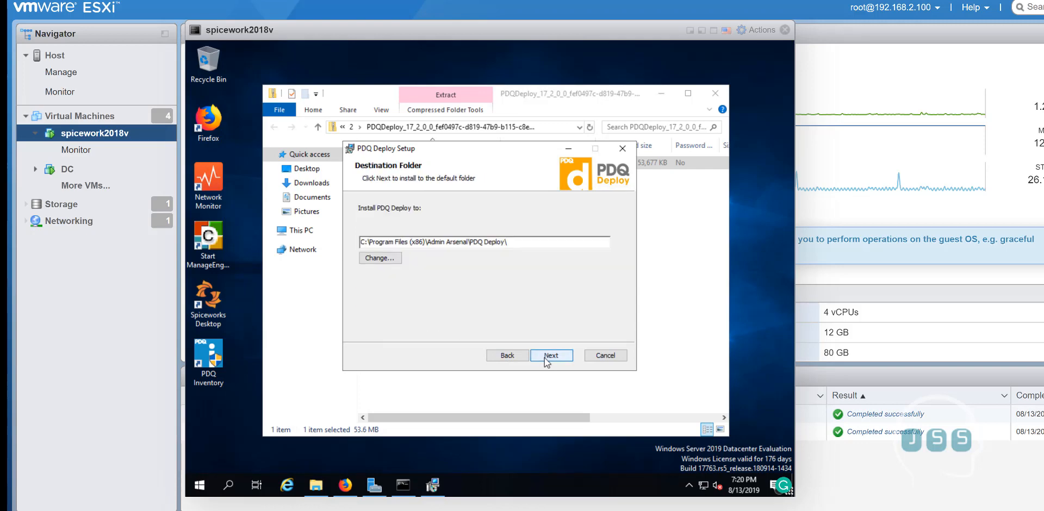
pyautogui.click(546, 359)
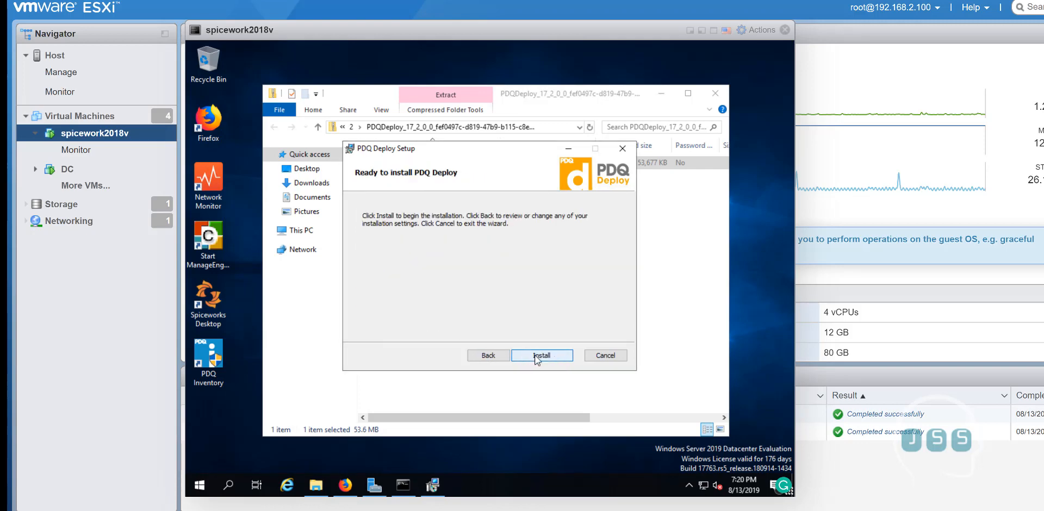
pyautogui.click(538, 355)
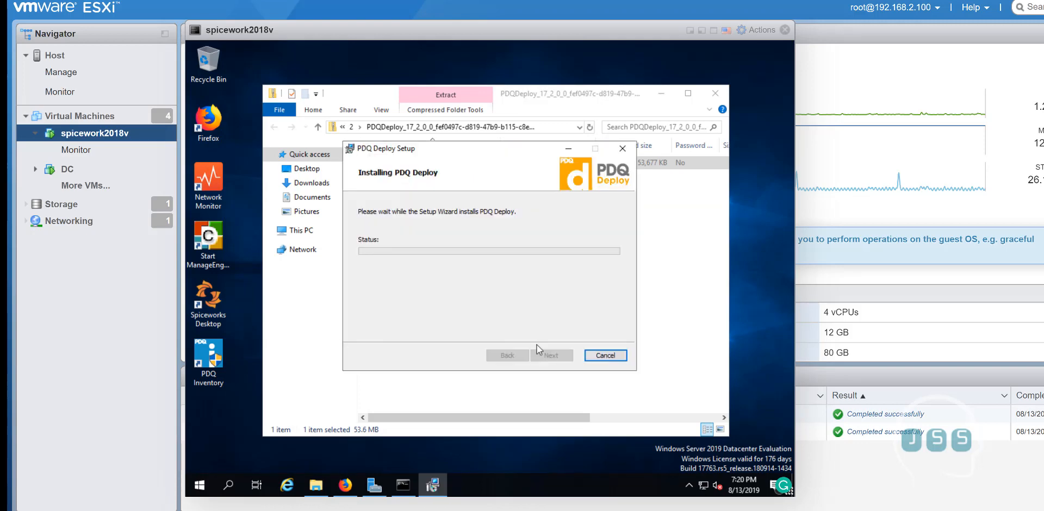
pyautogui.click(662, 92)
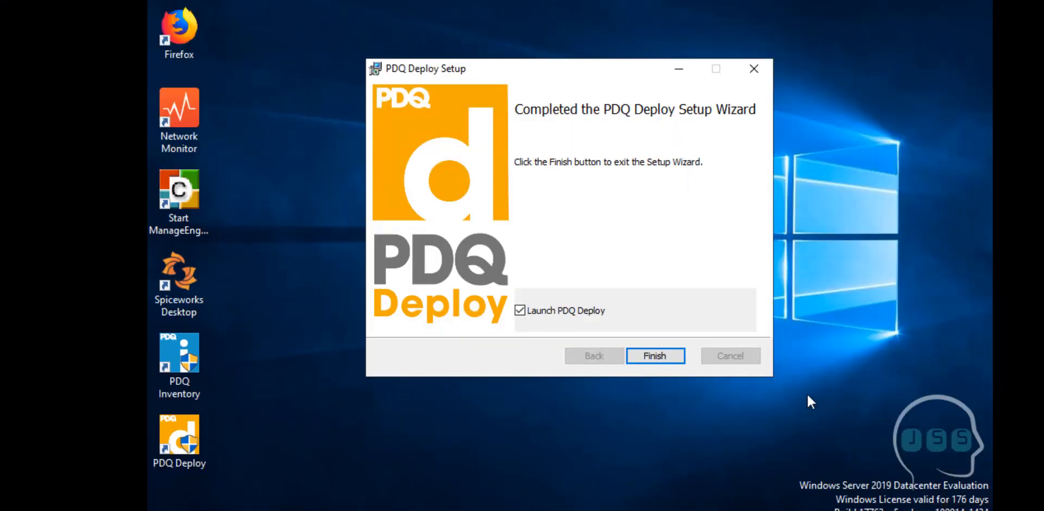
# Finish the installer and continue PDQ Deploy's first-run setup in Free Mode
pyautogui.click(675, 358)
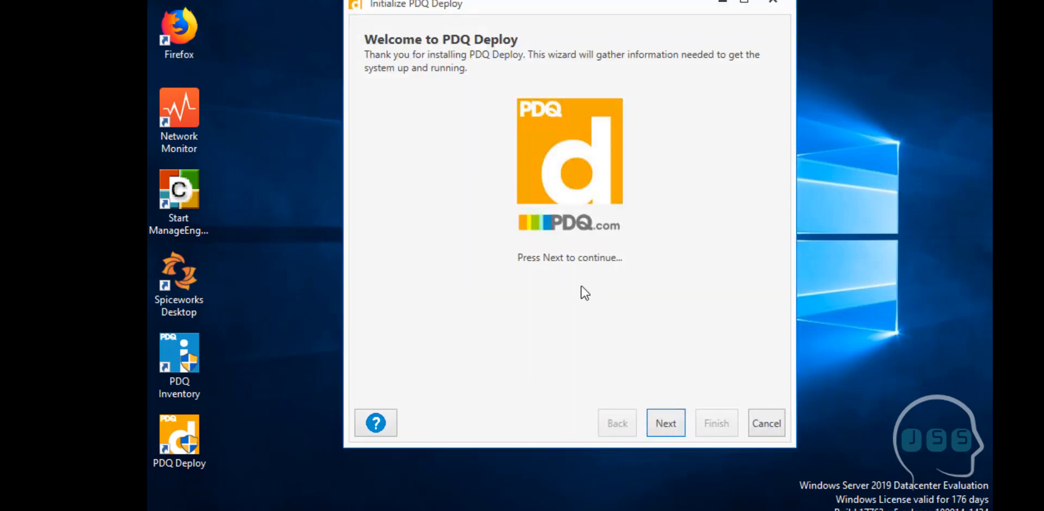
pyautogui.click(660, 424)
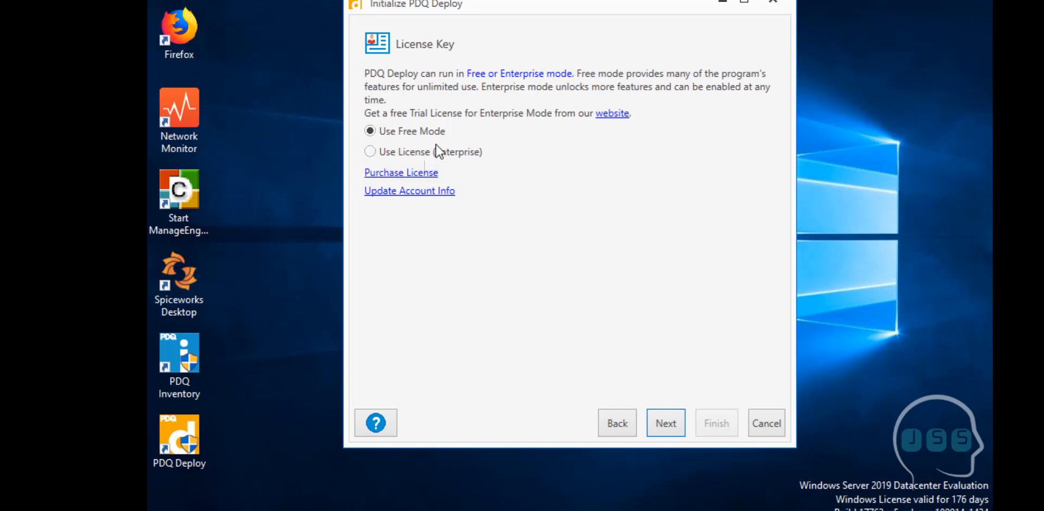
pyautogui.click(661, 413)
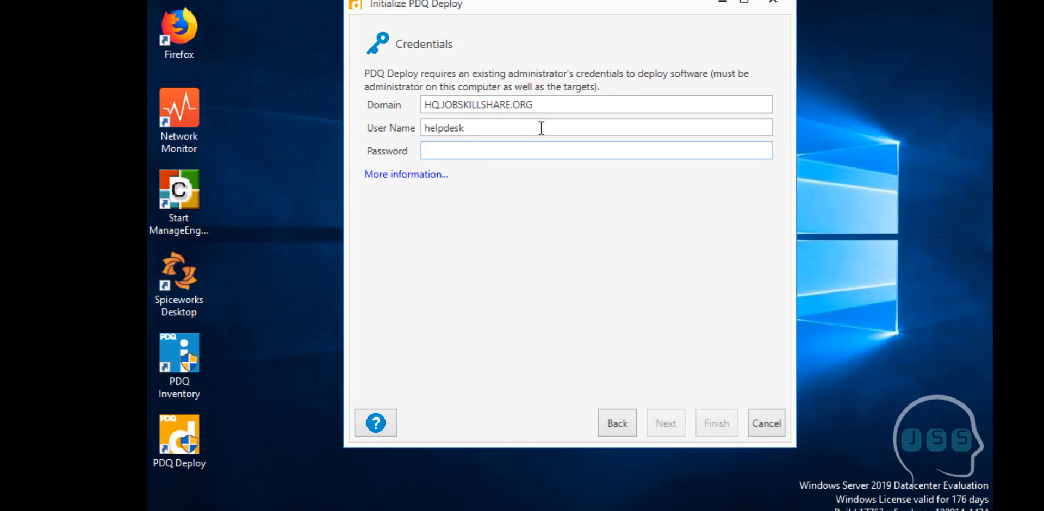
# Check the domain and user name, then enter the administrator password in Credentials
pyautogui.moveTo(540, 104); pyautogui.dragTo(420, 115)
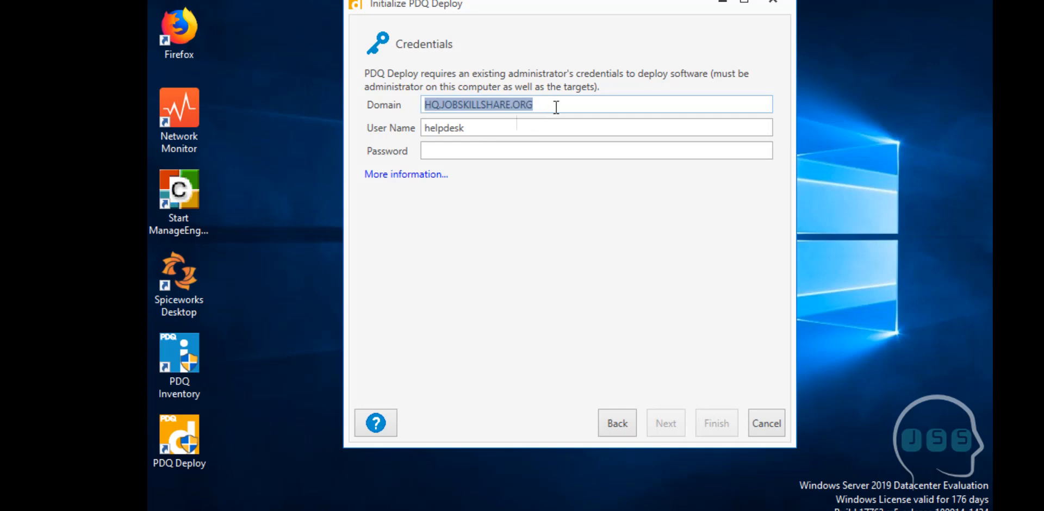
pyautogui.click(539, 104)
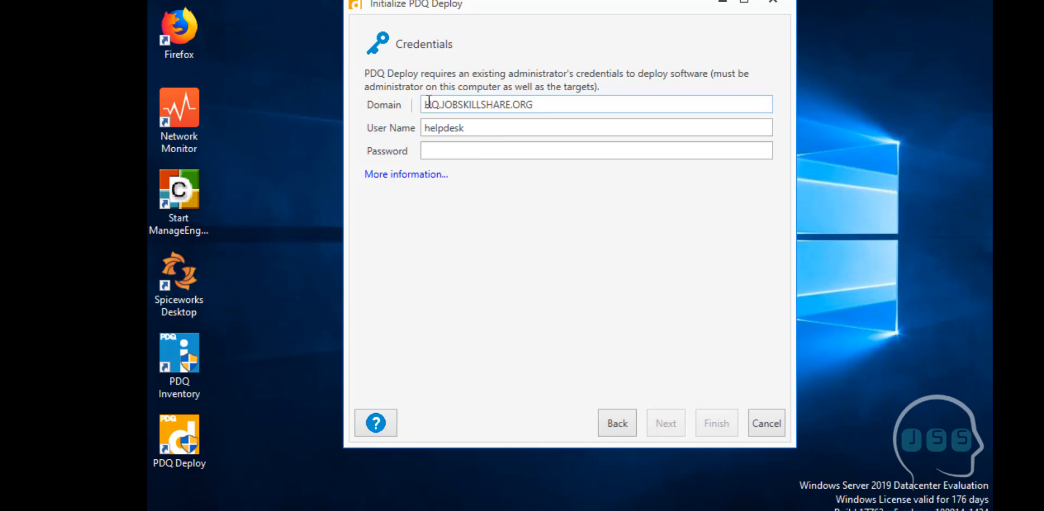
pyautogui.moveTo(426, 105); pyautogui.dragTo(525, 104)
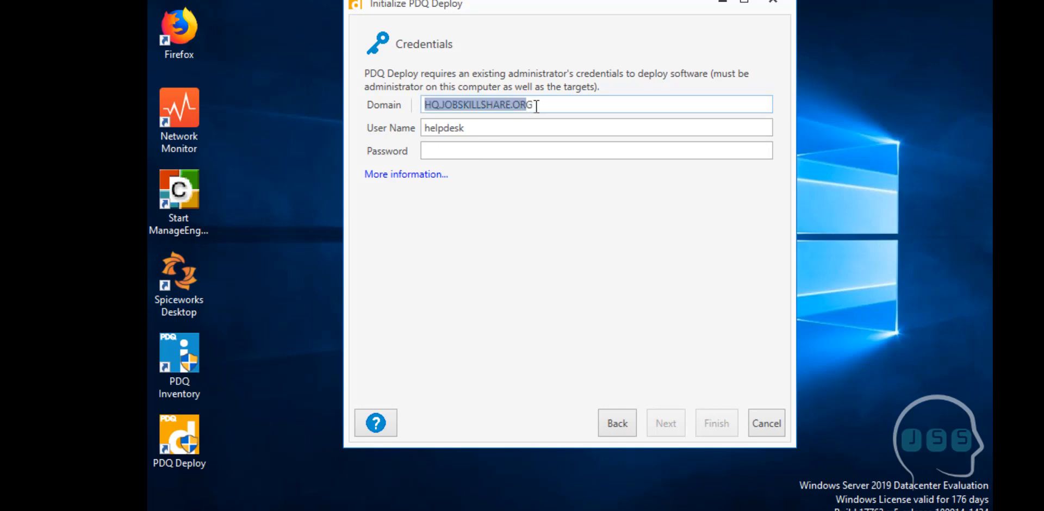
pyautogui.click(499, 149)
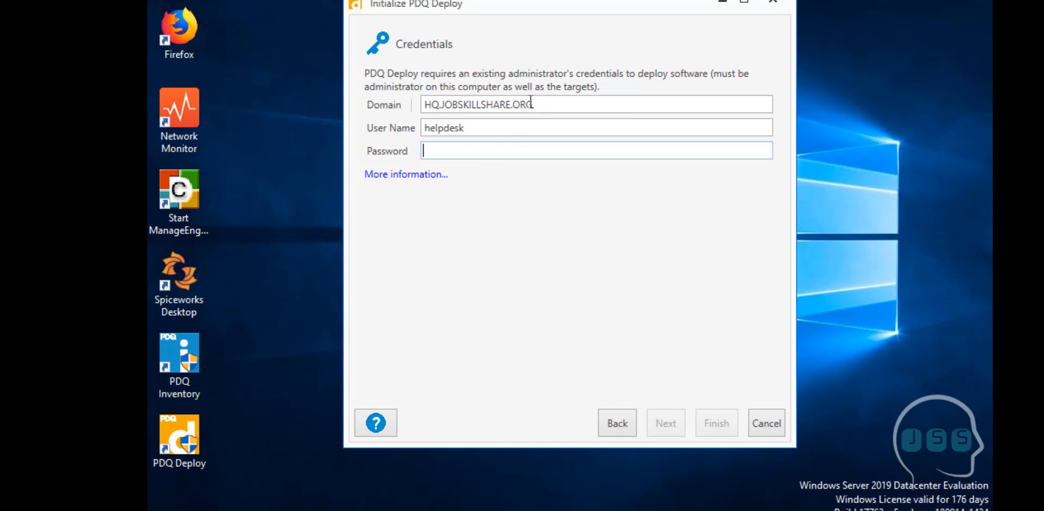
pyautogui.moveTo(533, 104); pyautogui.dragTo(416, 100)
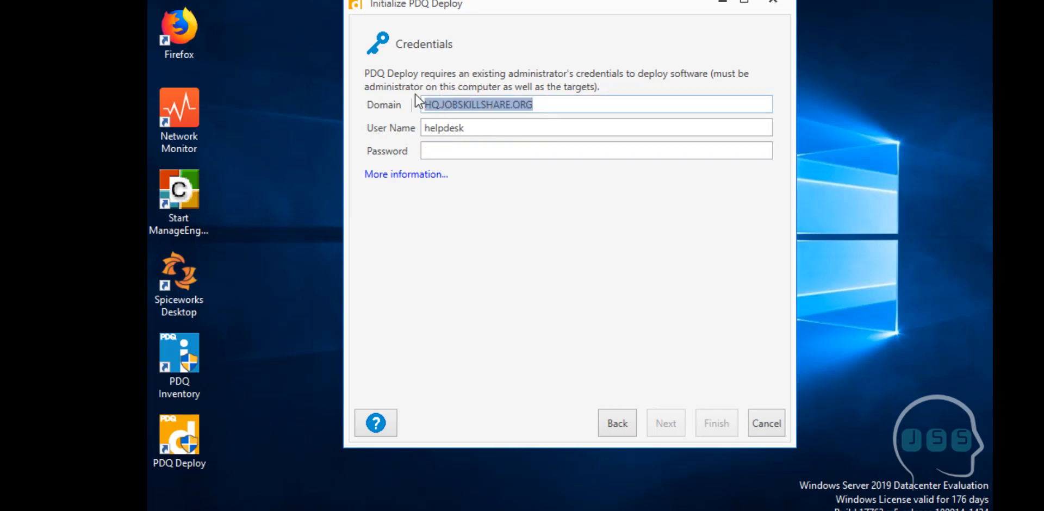
pyautogui.moveTo(470, 128); pyautogui.dragTo(432, 126)
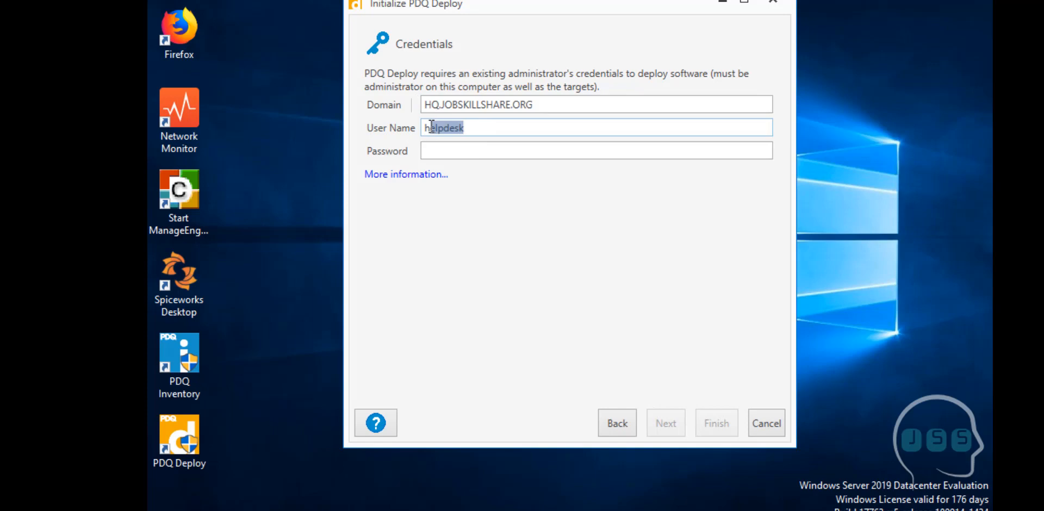
pyautogui.click(441, 150)
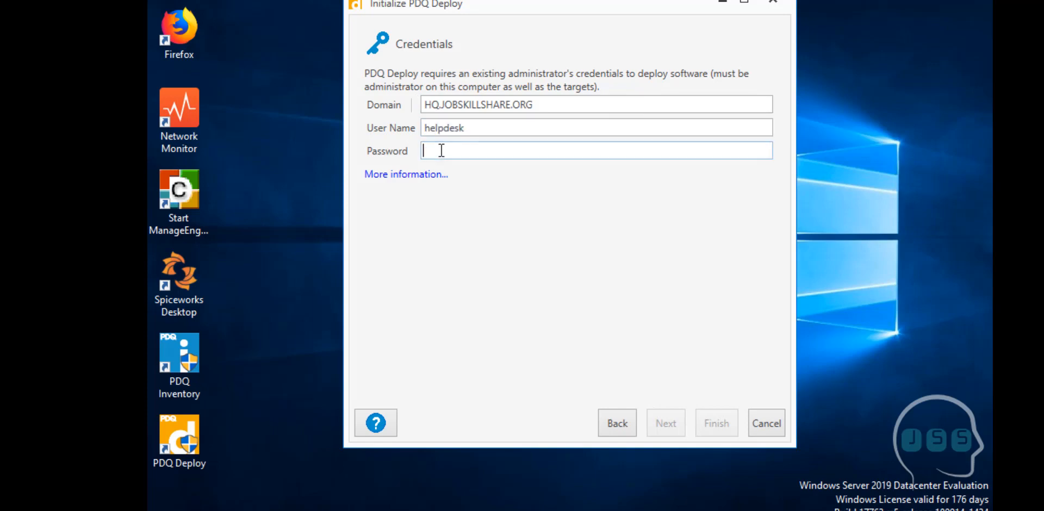
pyautogui.write('*****')
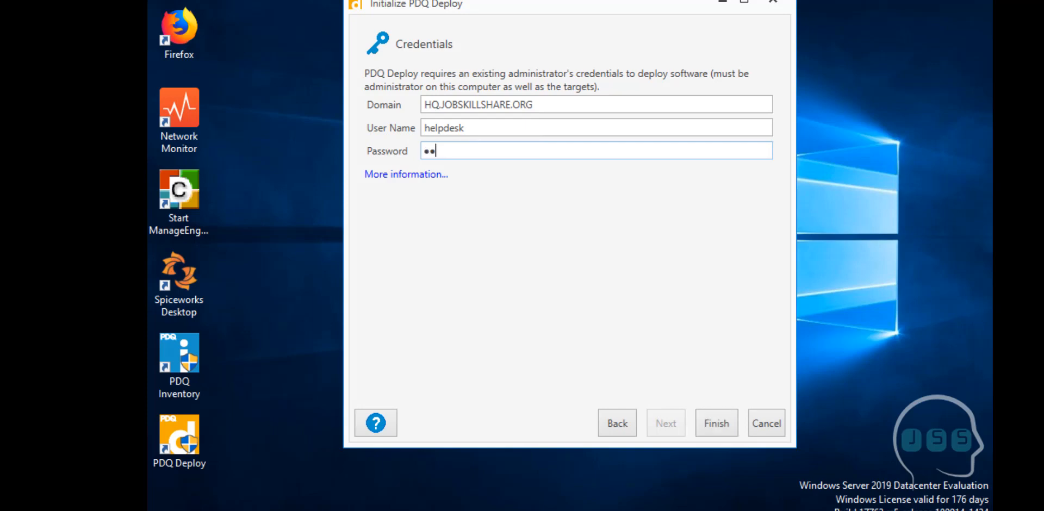
pyautogui.press('BackSpace')
pyautogui.press('BackSpace')
pyautogui.press('BackSpace')
pyautogui.press('BackSpace')
pyautogui.write('*******')
# Finish setup with the entered credentials and open 'What's new in this version?' on the Welcome page
pyautogui.click(715, 422)
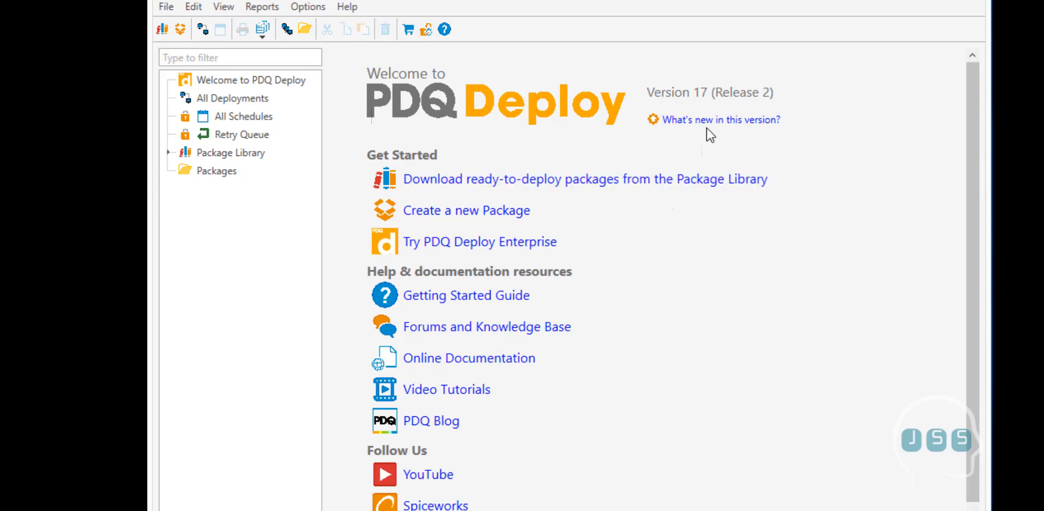
pyautogui.click(680, 122)
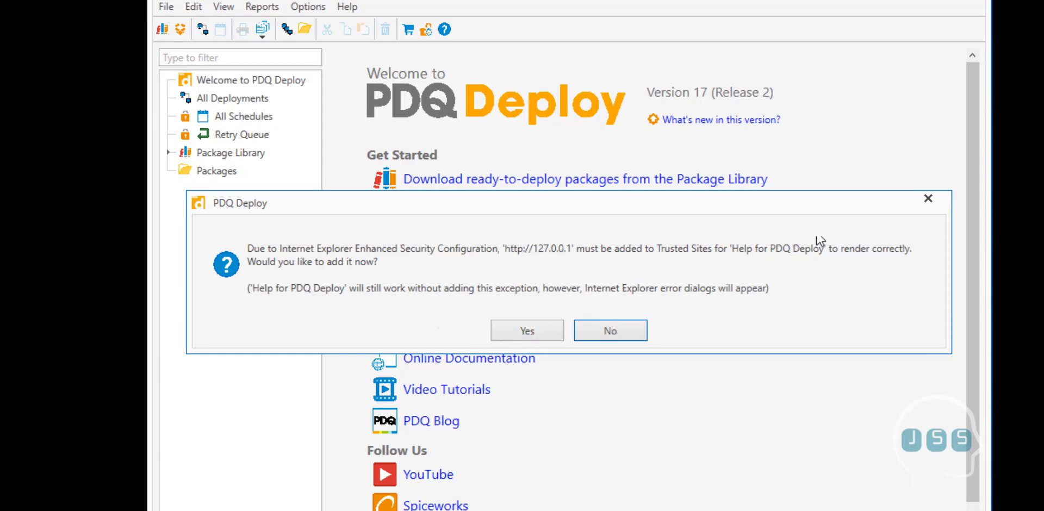
# Dismiss the trusted-sites prompt and the Internet Explorer security warnings
pyautogui.click(931, 205)
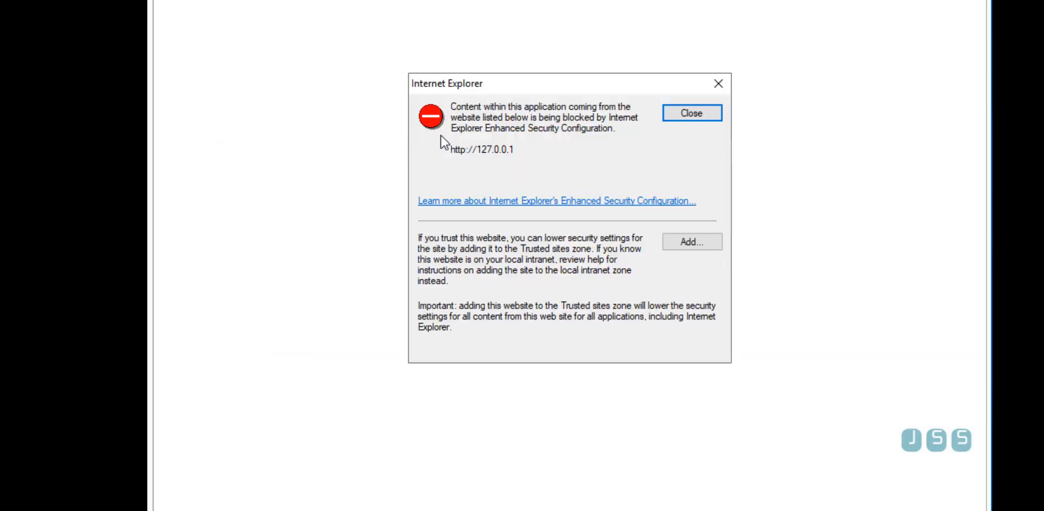
pyautogui.click(707, 118)
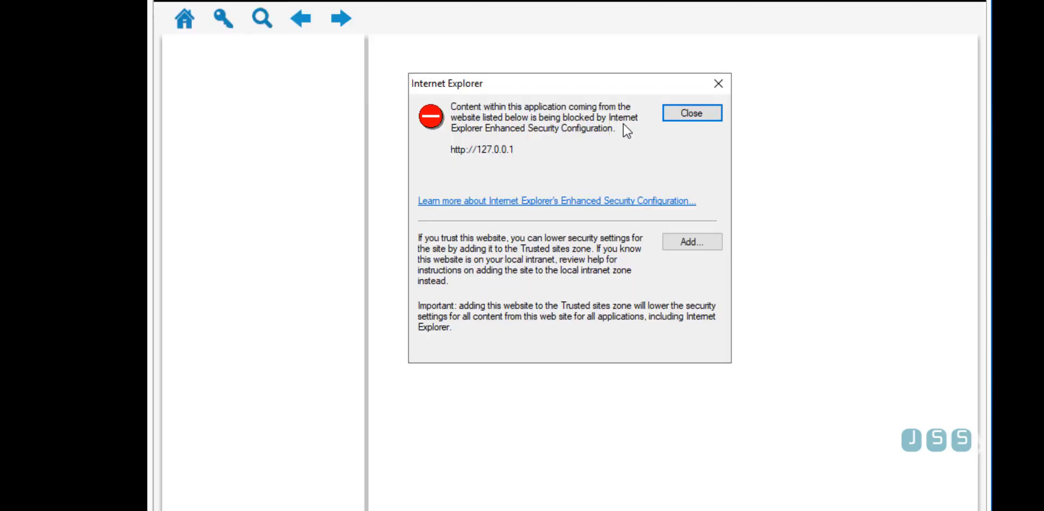
pyautogui.click(678, 118)
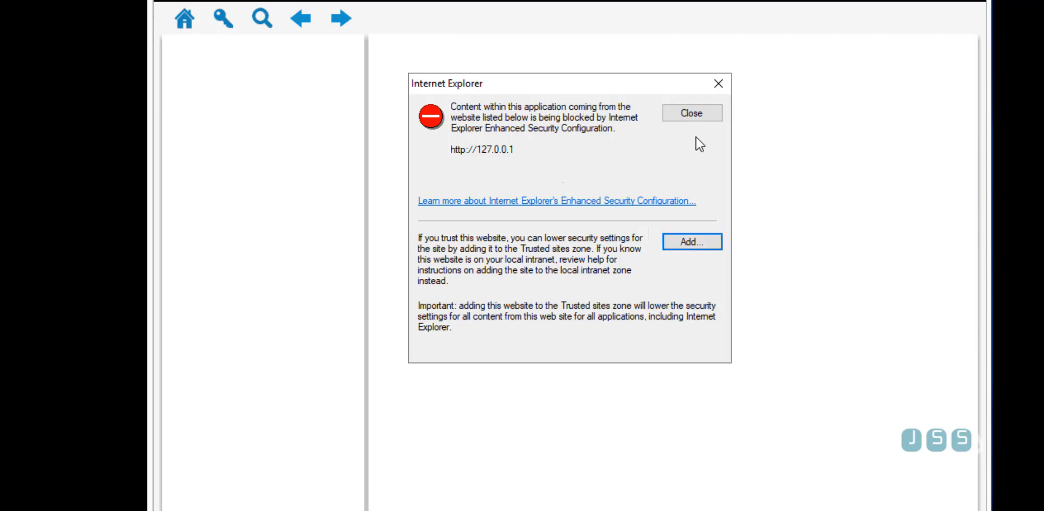
pyautogui.click(696, 118)
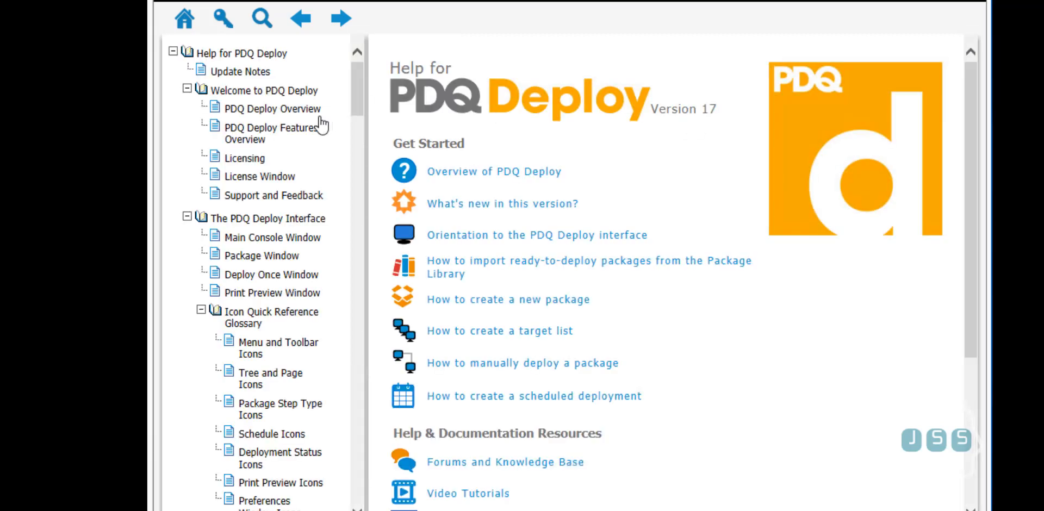
pyautogui.scroll(-5, 360, 116)
pyautogui.scroll(5, 360, 115)
pyautogui.click(278, 112)
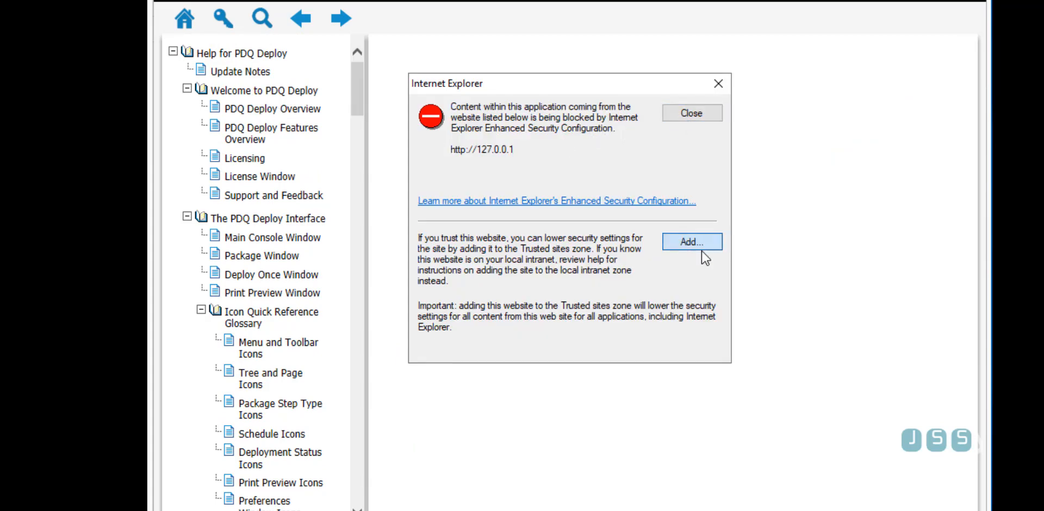
pyautogui.click(691, 241)
pyautogui.click(668, 210)
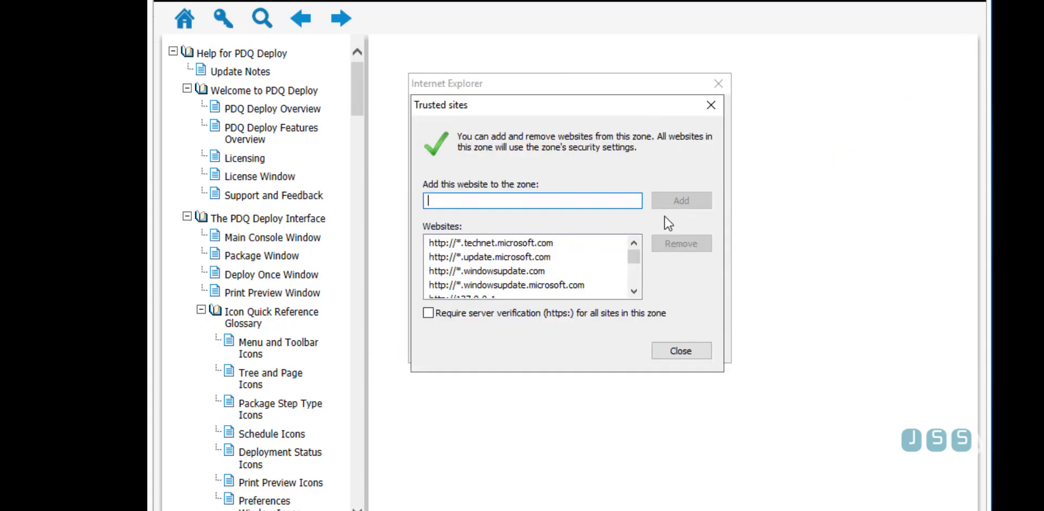
pyautogui.click(684, 349)
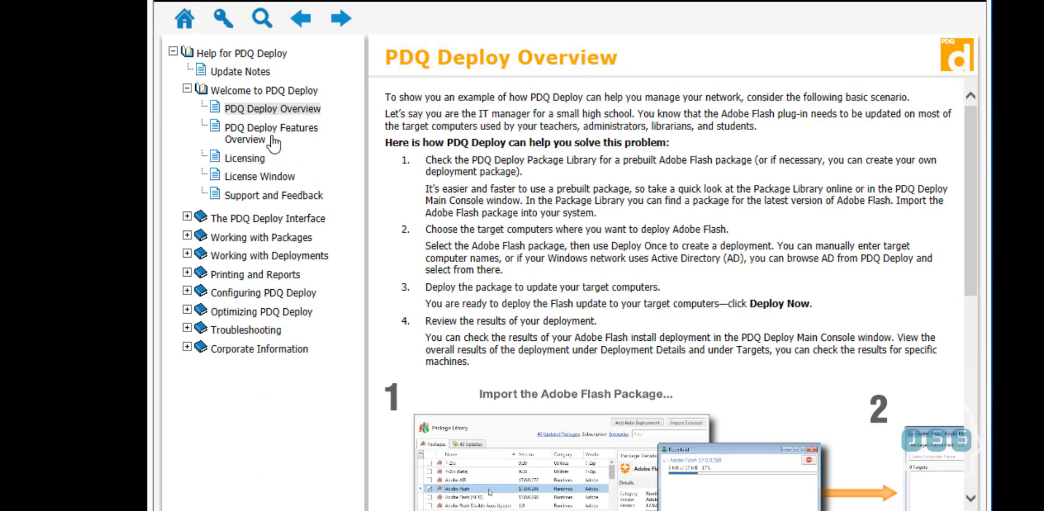
# Browse the Features Overview, Licensing and Support topics, ending on The PDQ Deploy Interface
pyautogui.click(272, 135)
pyautogui.click(265, 160)
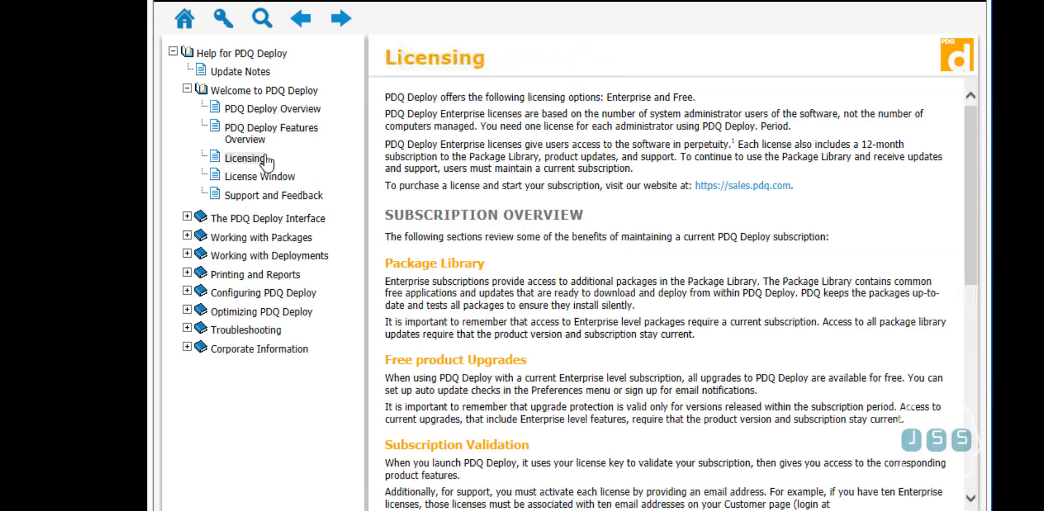
pyautogui.click(269, 198)
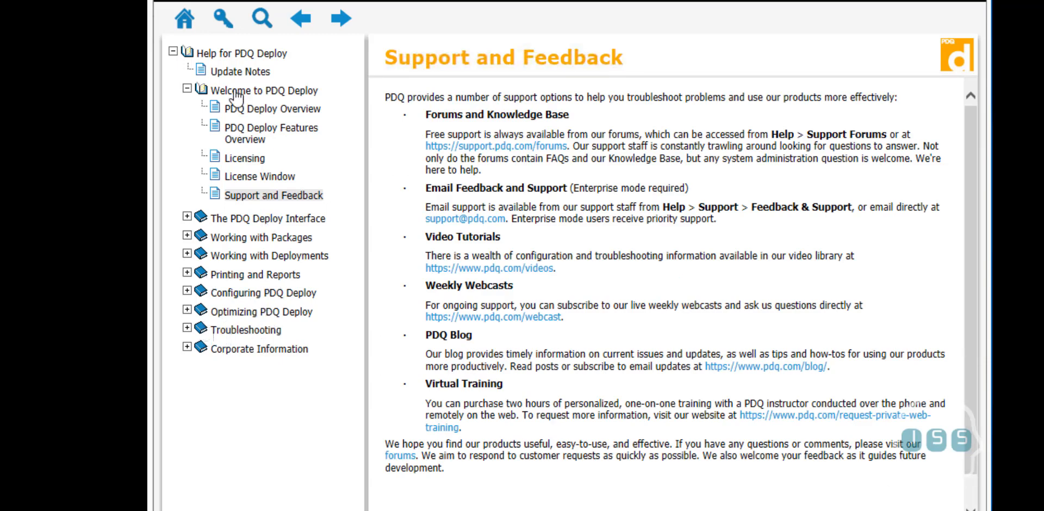
pyautogui.click(272, 131)
pyautogui.click(245, 158)
pyautogui.click(228, 218)
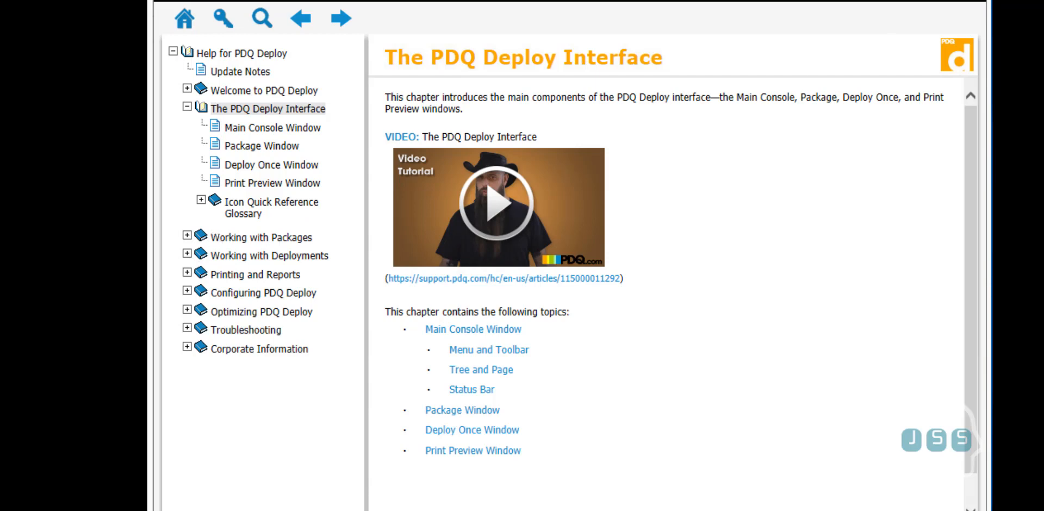
pyautogui.moveTo(781, 0); pyautogui.dragTo(729, 44)
# Try the PDQ videos page, dismiss the security warnings, and close the Help window
pyautogui.click(827, 84)
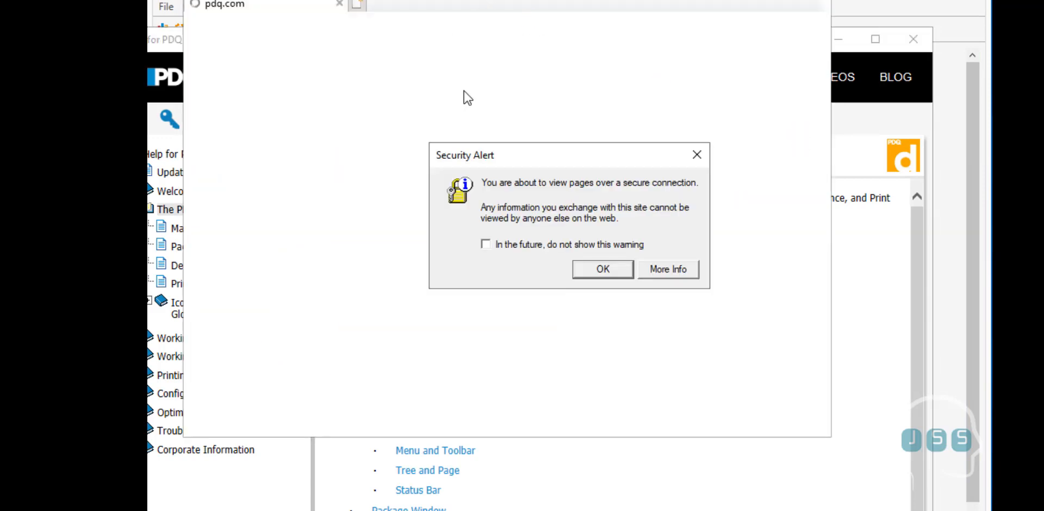
pyautogui.click(625, 270)
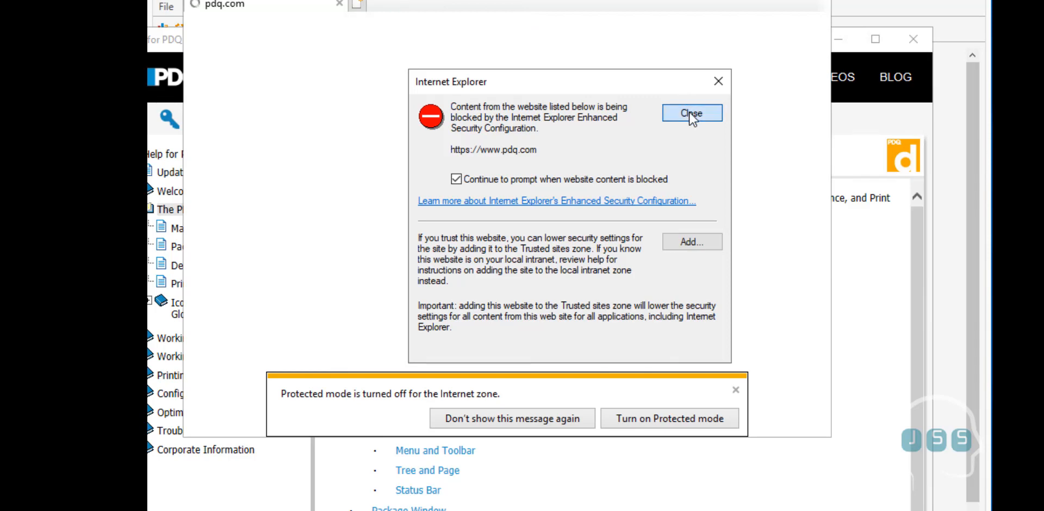
pyautogui.click(692, 113)
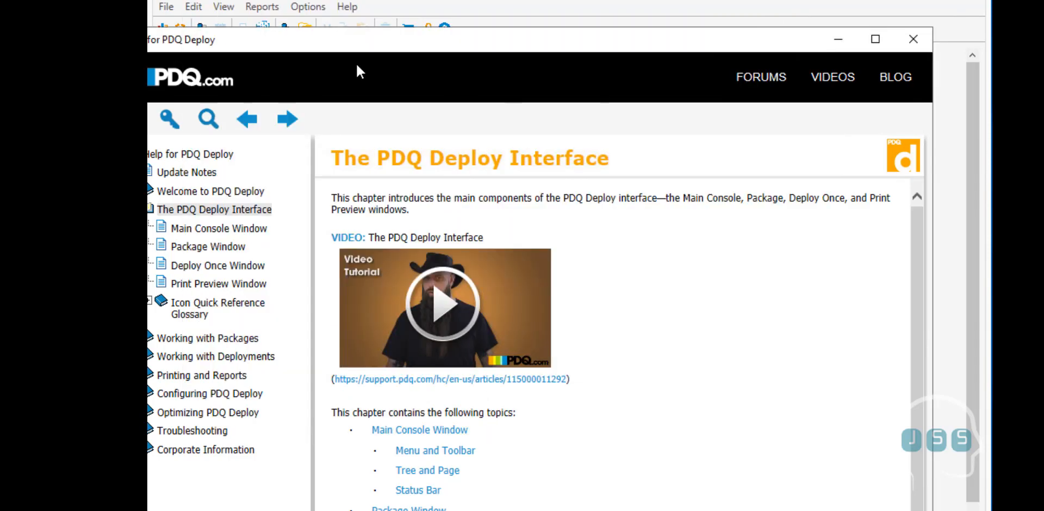
pyautogui.click(915, 38)
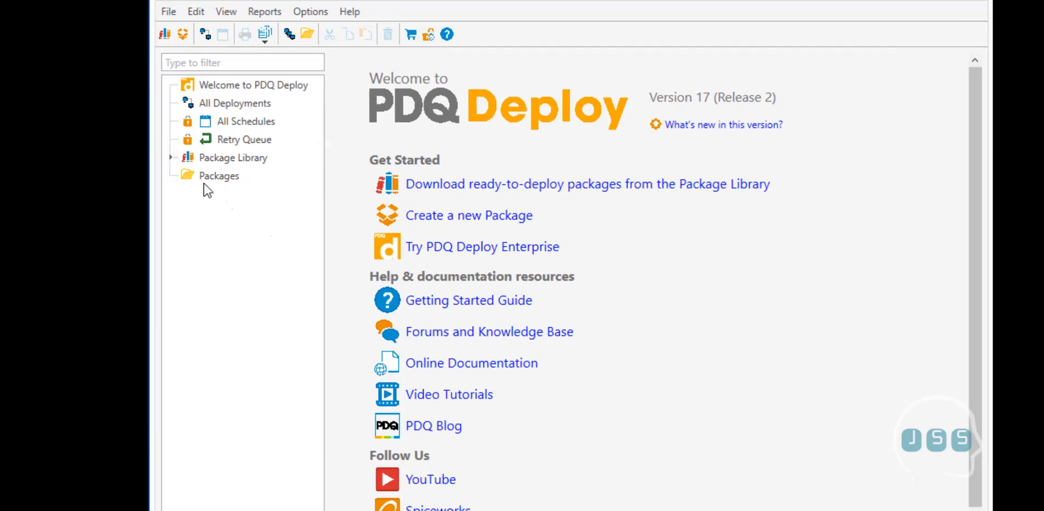
# Expand Package Library into Categories and Vendors, then open and right-click All Deployments
pyautogui.click(171, 157)
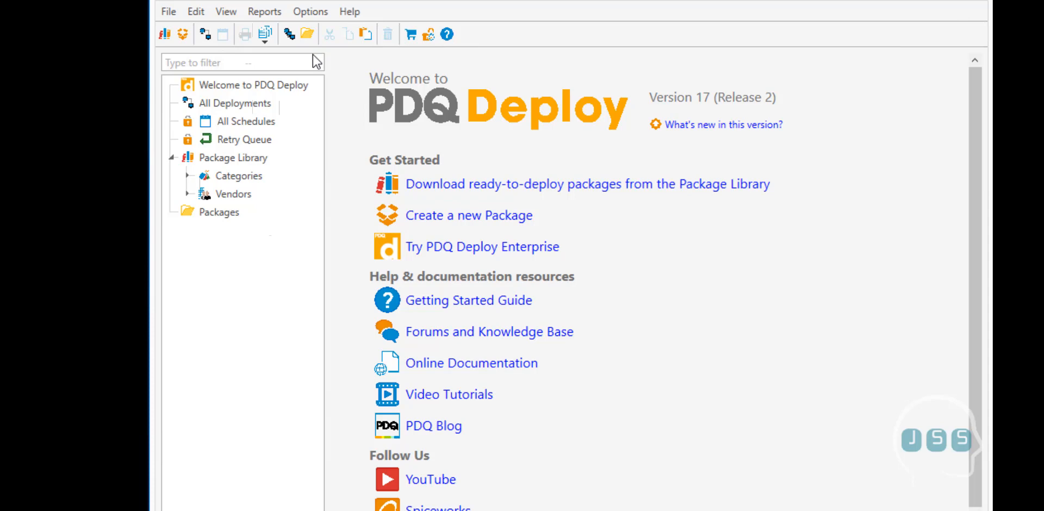
pyautogui.click(312, 13)
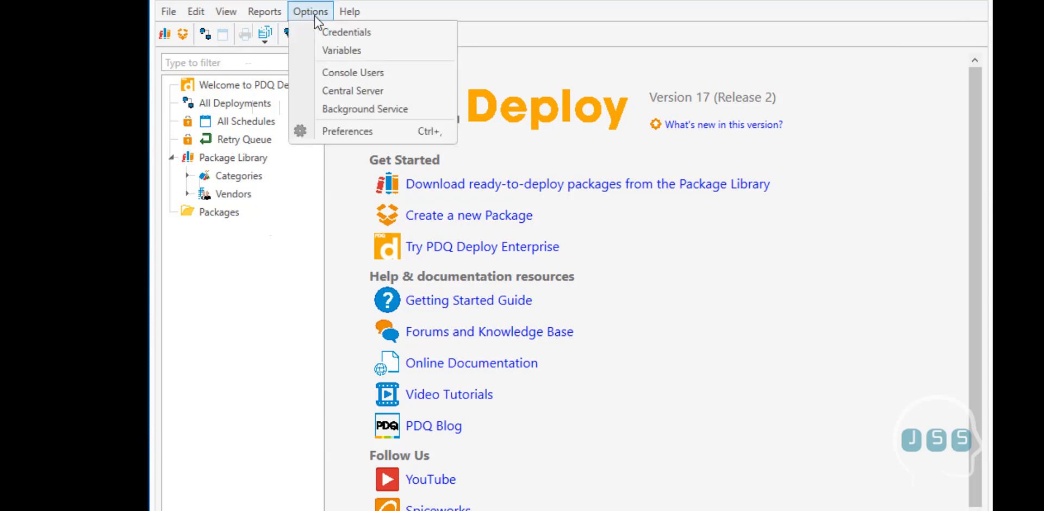
pyautogui.moveTo(280, 18)
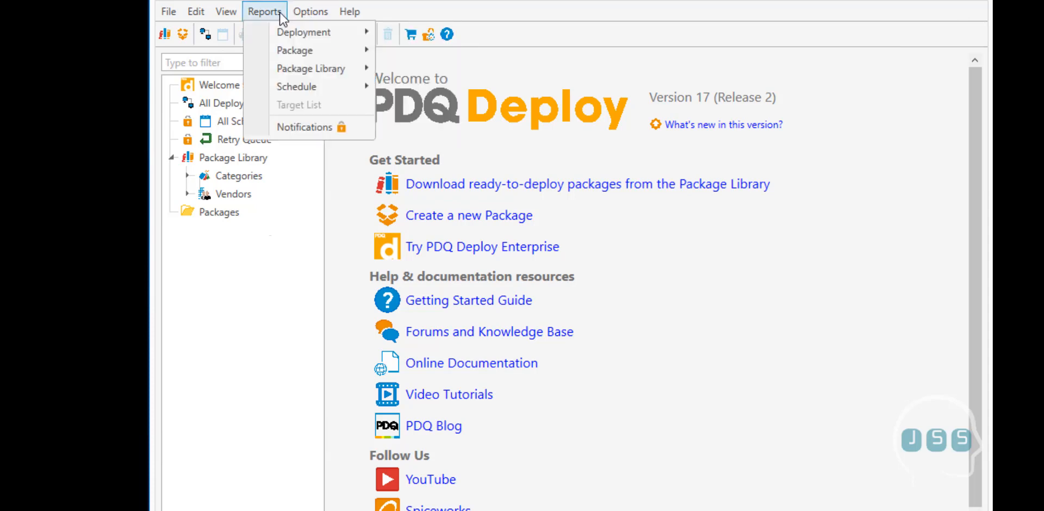
pyautogui.press('Escape')
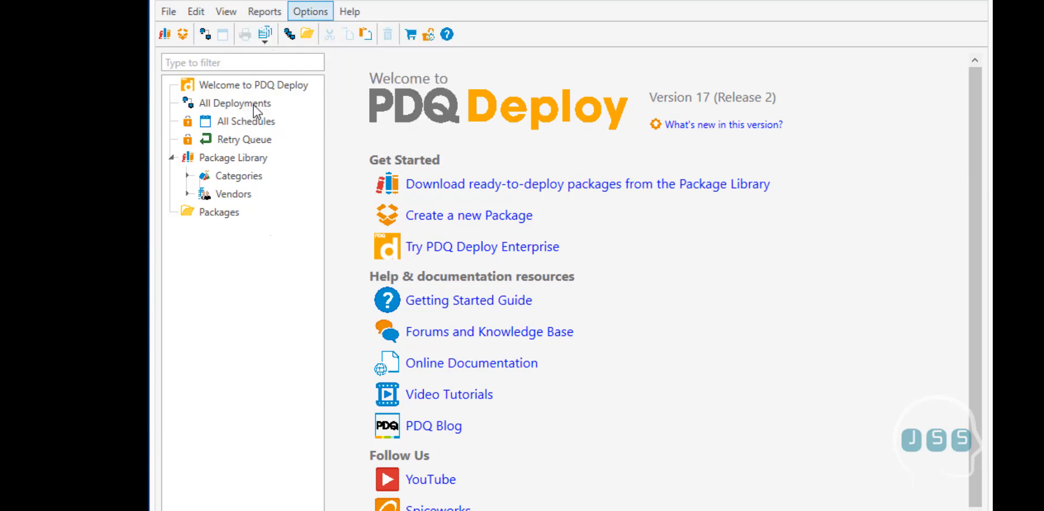
pyautogui.click(255, 108)
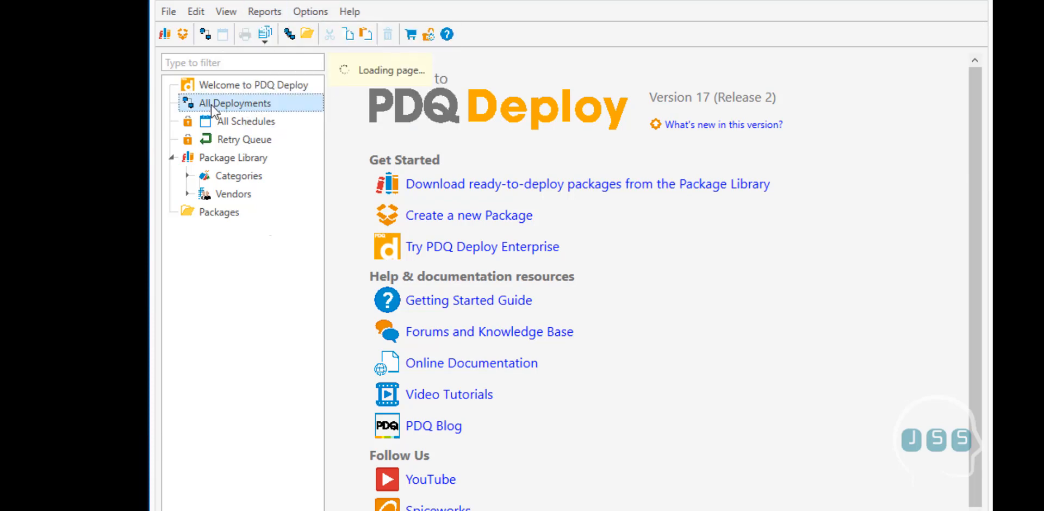
pyautogui.rightClick(253, 103)
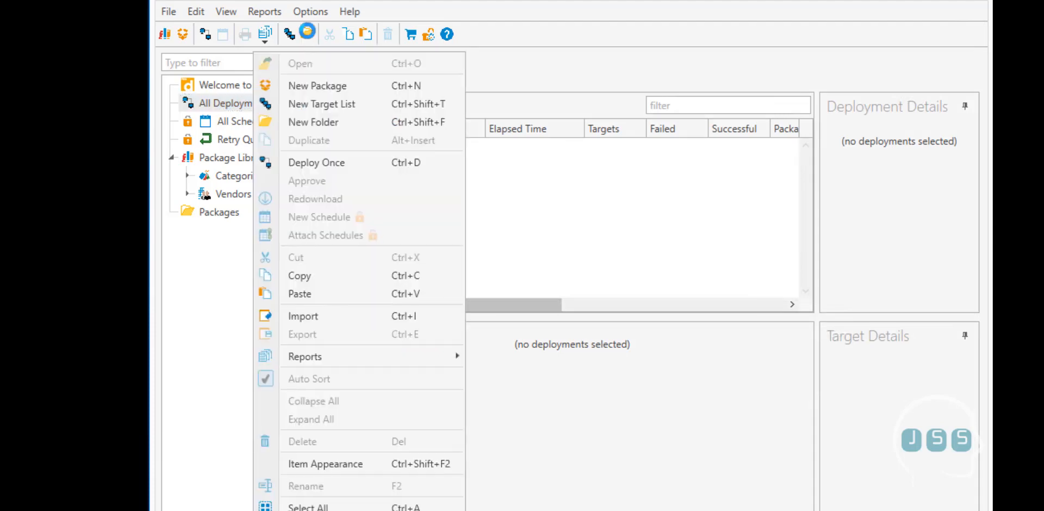
pyautogui.click(314, 155)
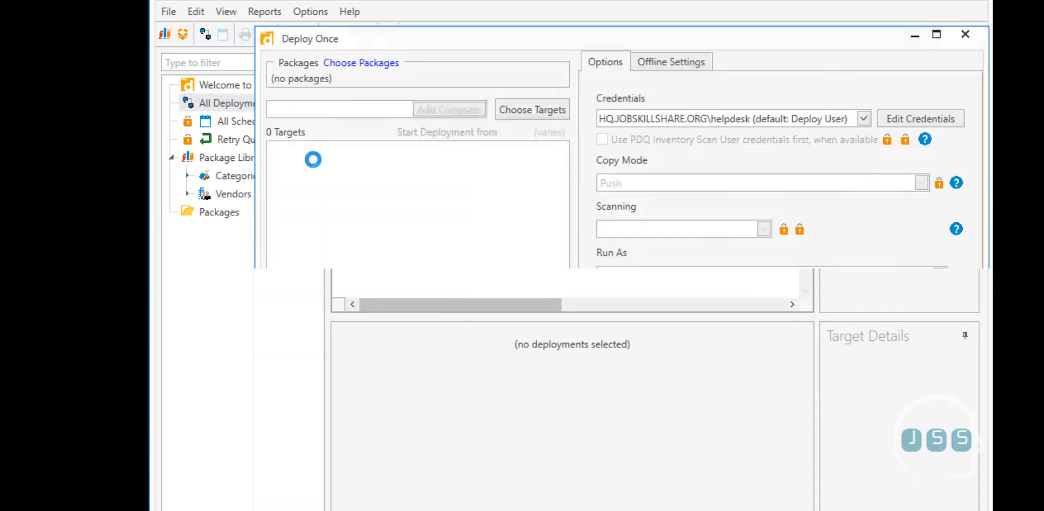
pyautogui.click(518, 114)
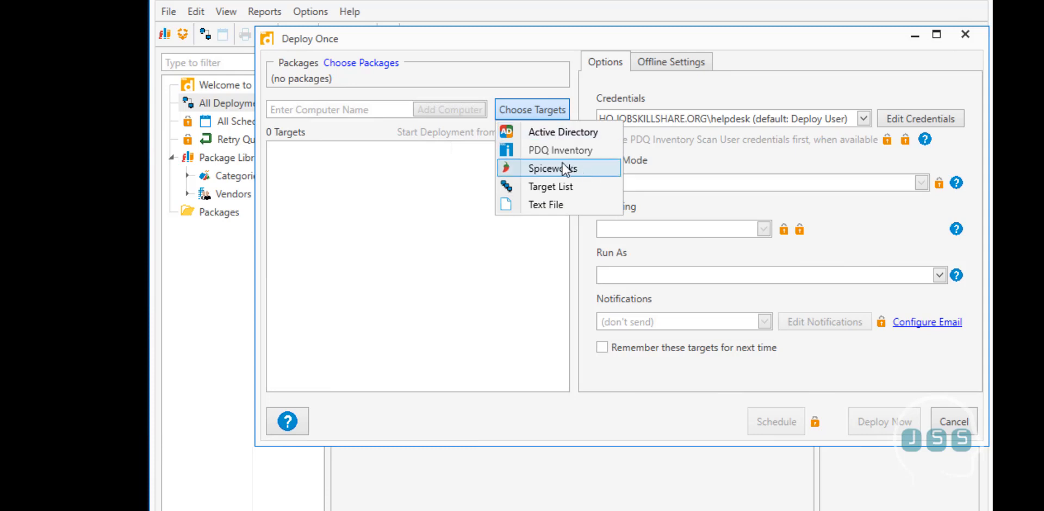
pyautogui.click(965, 33)
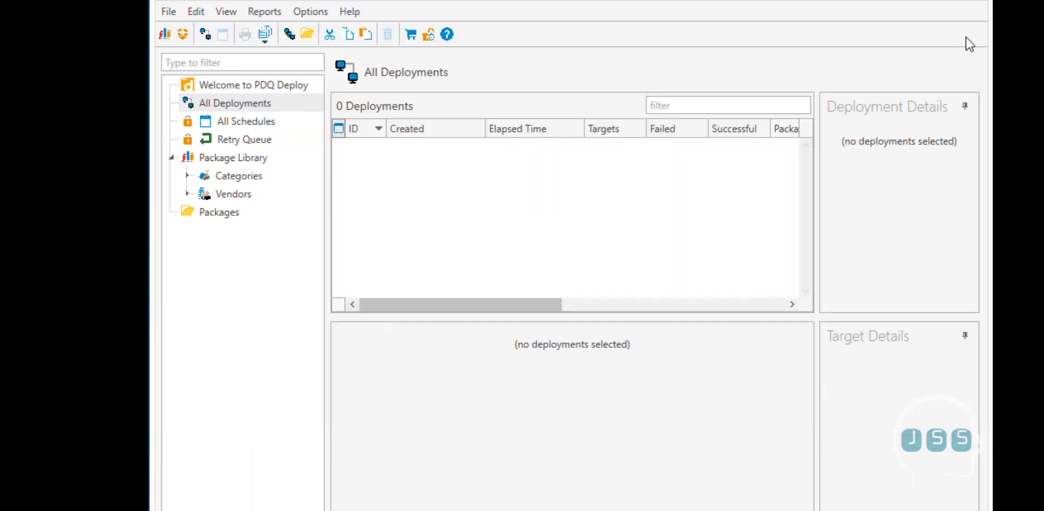
# Open PDQ Deploy Preferences and inspect the Spiceworks settings, including port 443 and the host name
pyautogui.click(311, 13)
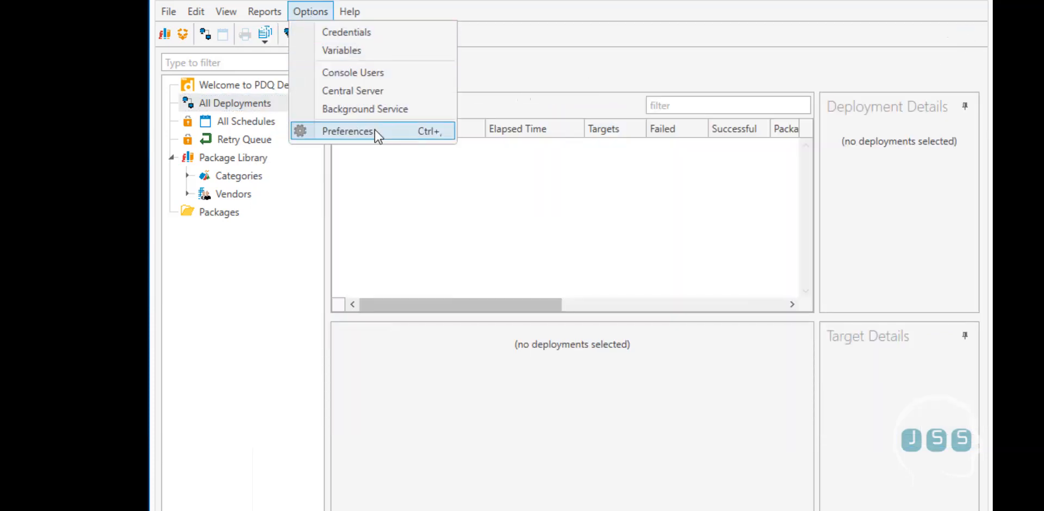
pyautogui.click(345, 132)
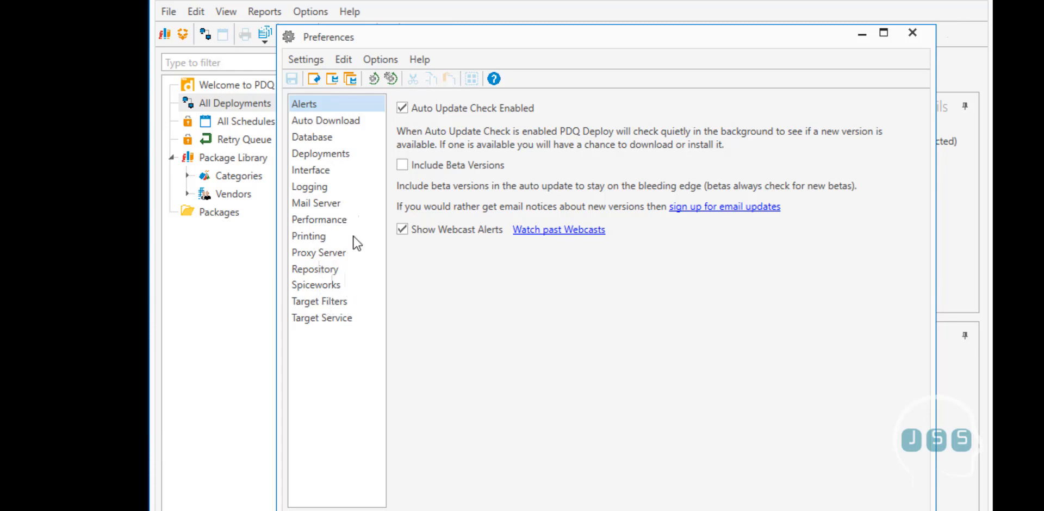
pyautogui.click(331, 287)
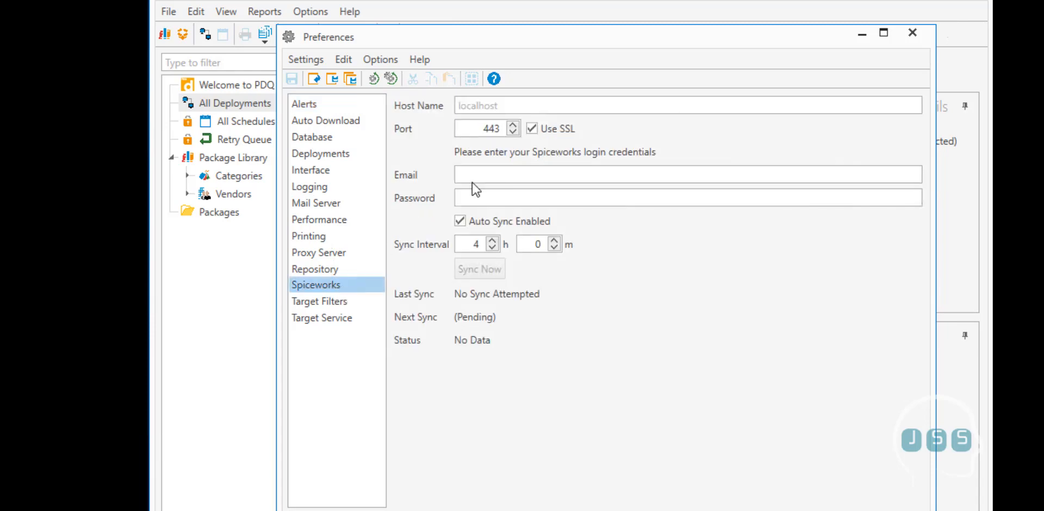
pyautogui.moveTo(483, 128); pyautogui.dragTo(505, 130)
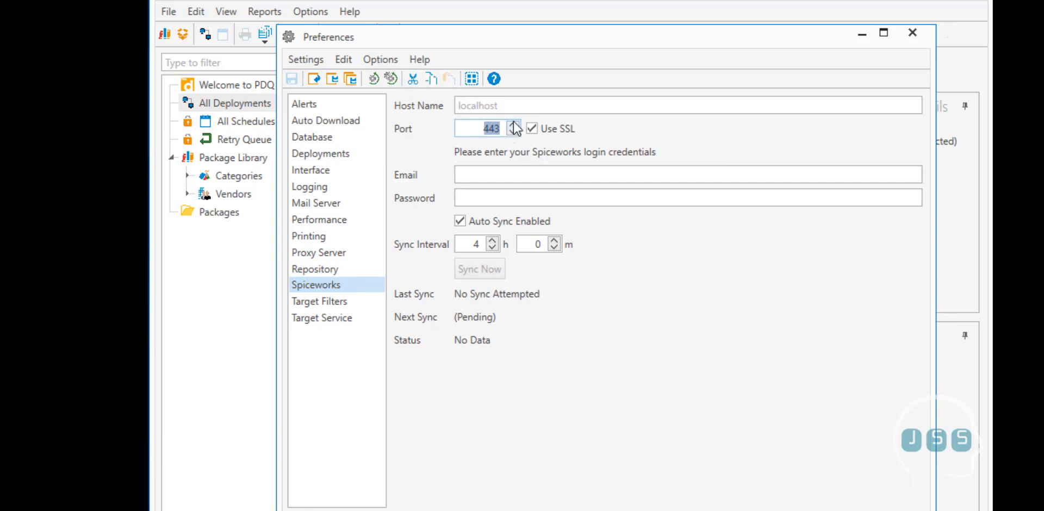
pyautogui.click(522, 105)
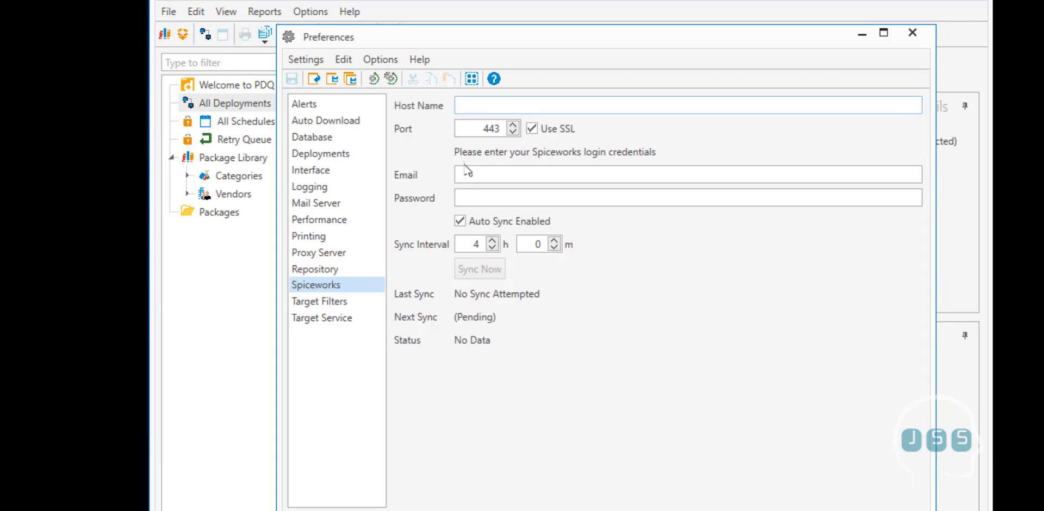
# Page through Logging, Mail Server and Interface to the Deployments settings: Deploy User, 60-minute timeout, 30-day cleanup
pyautogui.click(315, 186)
pyautogui.click(323, 205)
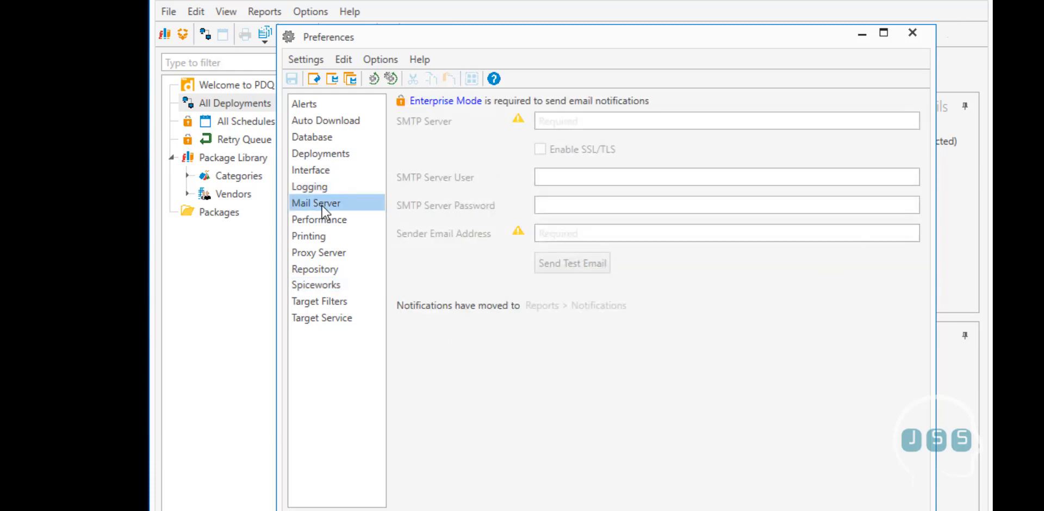
pyautogui.click(316, 171)
pyautogui.click(326, 158)
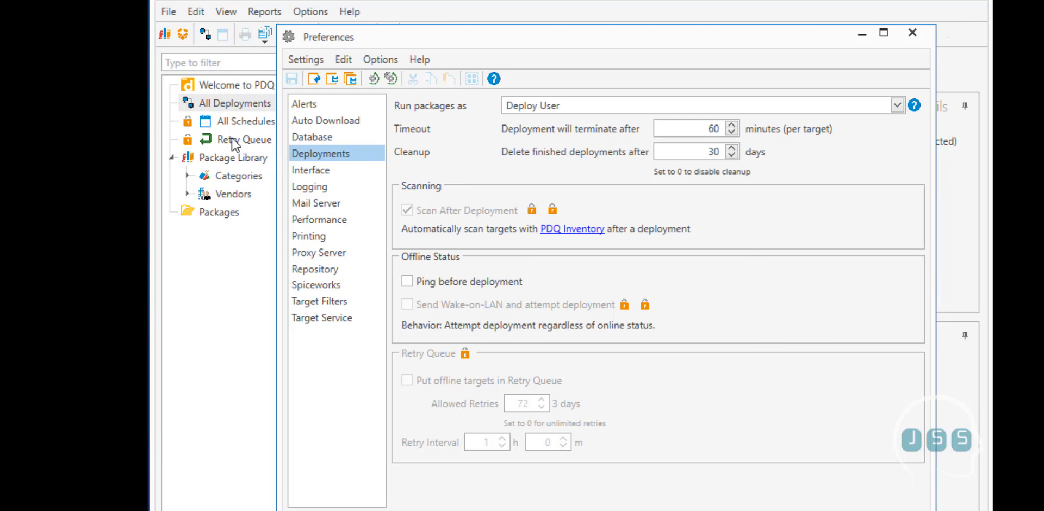
# Keep Run packages as on Deploy User, view the Database page, and close Preferences unchanged
pyautogui.click(559, 106)
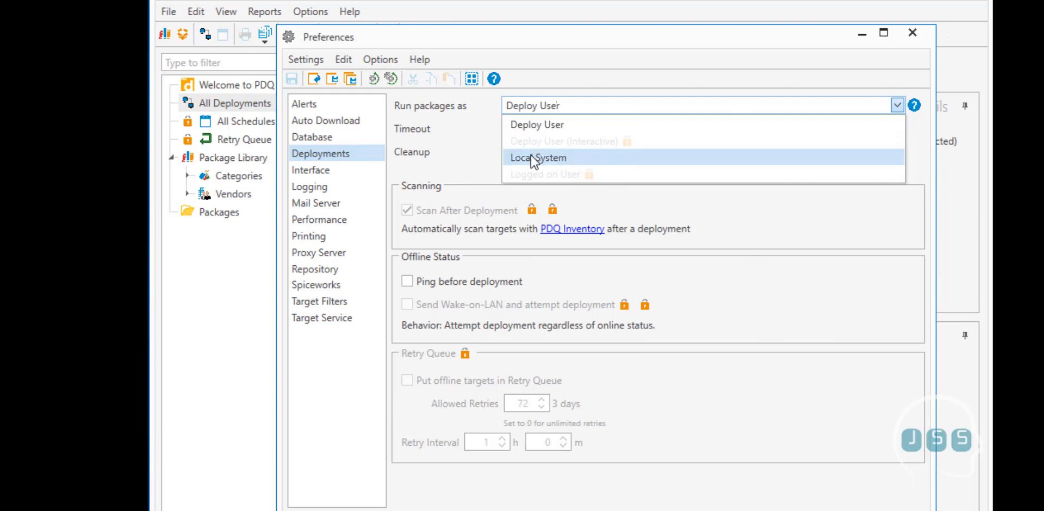
pyautogui.click(474, 174)
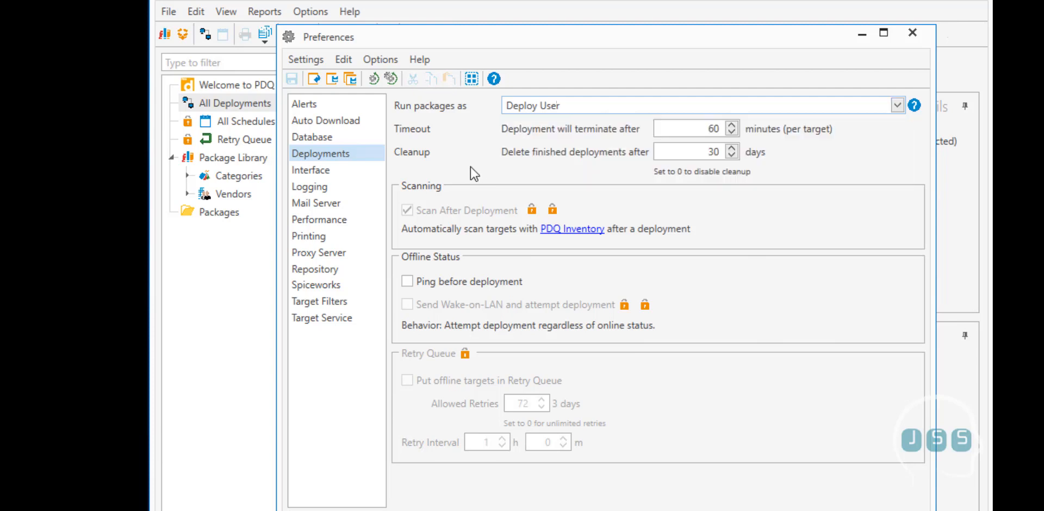
pyautogui.click(342, 143)
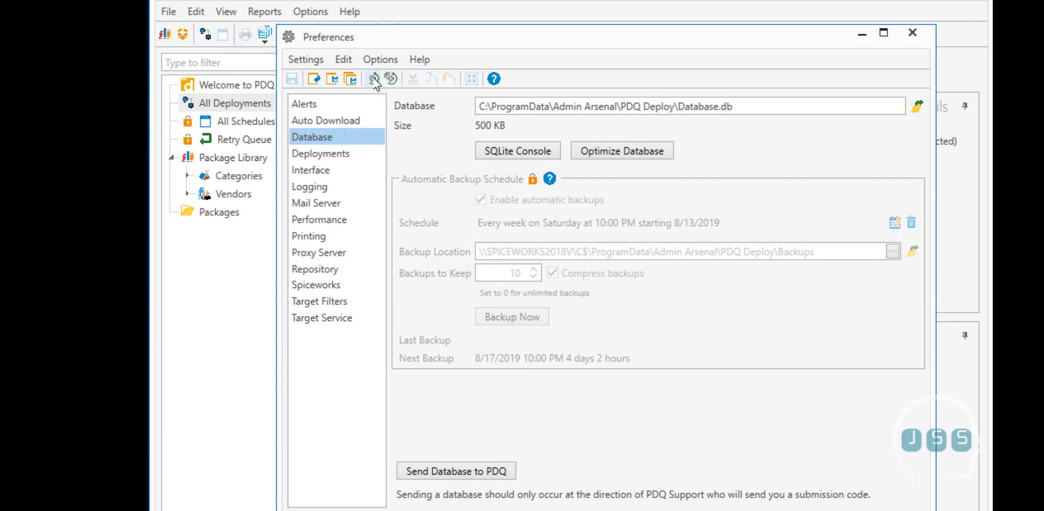
pyautogui.click(912, 33)
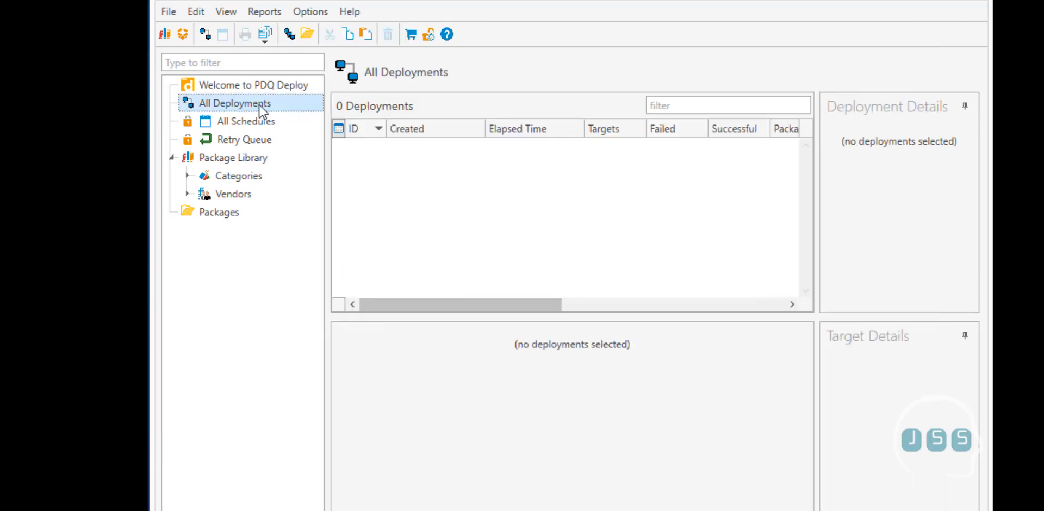
# Browse the Reports submenus without choosing a report, then show the Package Library listing
pyautogui.click(275, 13)
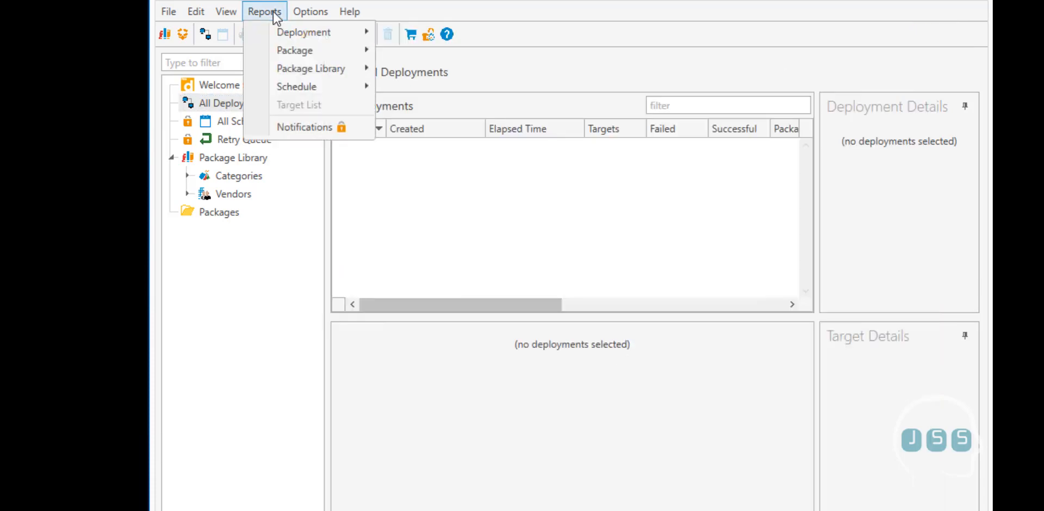
pyautogui.moveTo(288, 35)
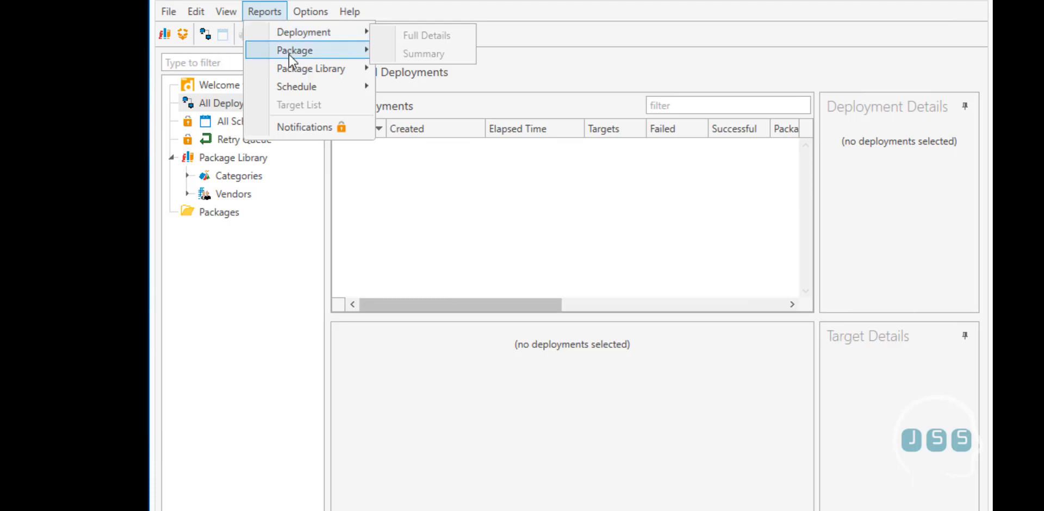
pyautogui.moveTo(289, 71)
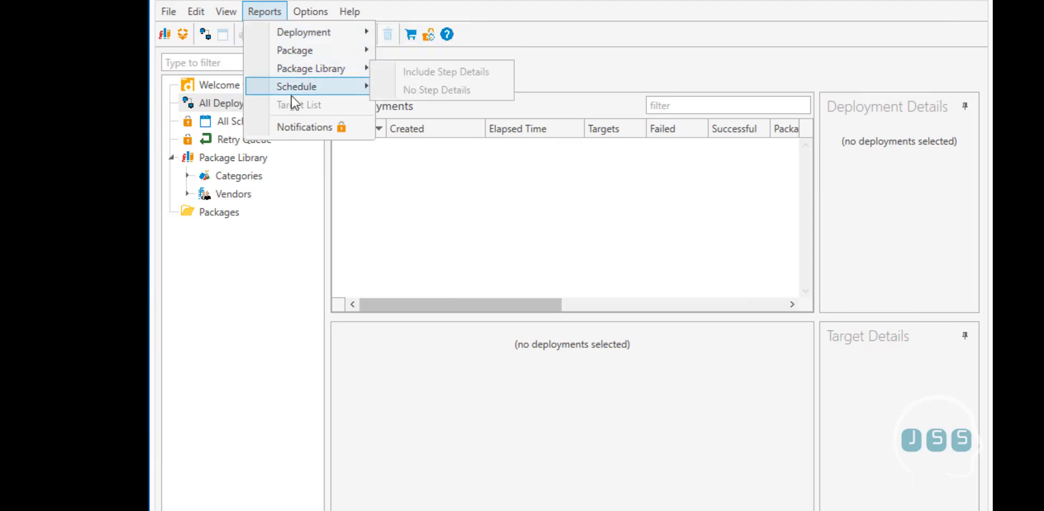
pyautogui.moveTo(292, 94)
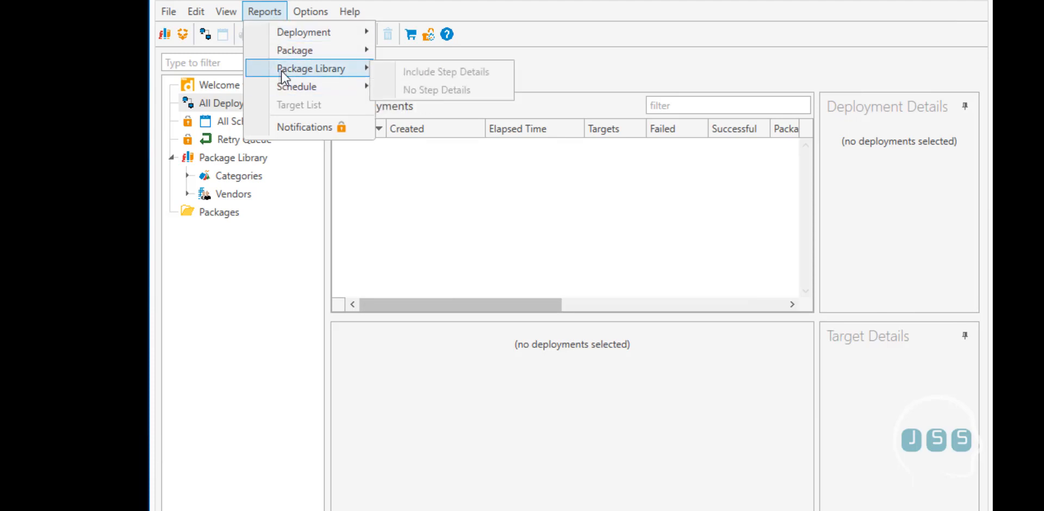
pyautogui.click(221, 266)
pyautogui.click(239, 164)
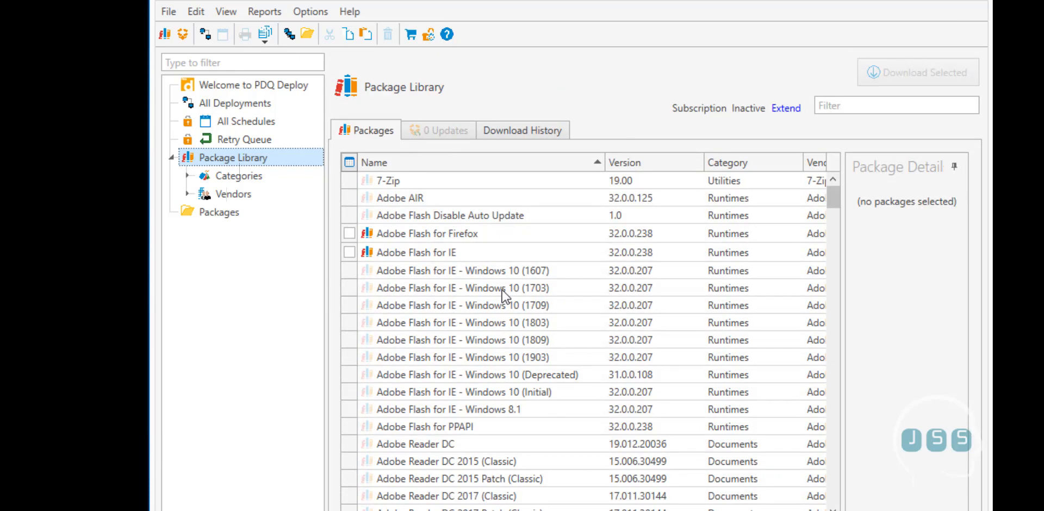
# Scroll down the Package Library and tick 'Mozilla Firefox - Set Google as Search Engine' 1.1
pyautogui.scroll(-2, 474, 269)
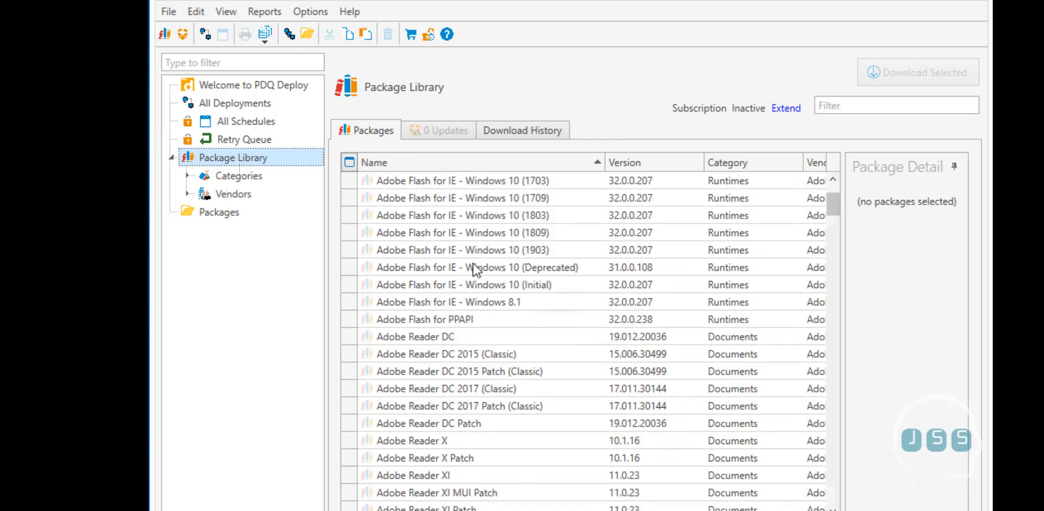
pyautogui.scroll(-7, 474, 272)
pyautogui.scroll(-3, 417, 321)
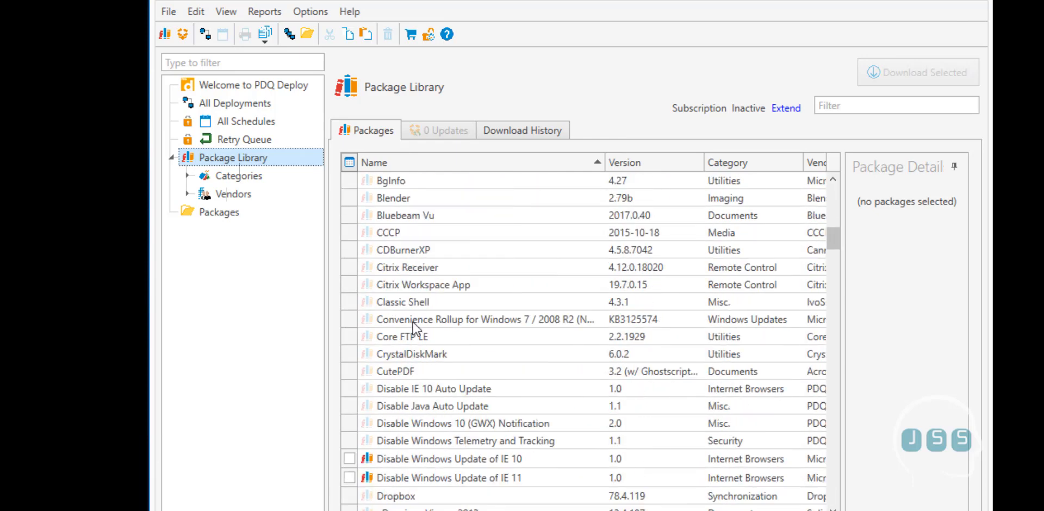
pyautogui.scroll(-3, 414, 325)
pyautogui.scroll(-2, 405, 326)
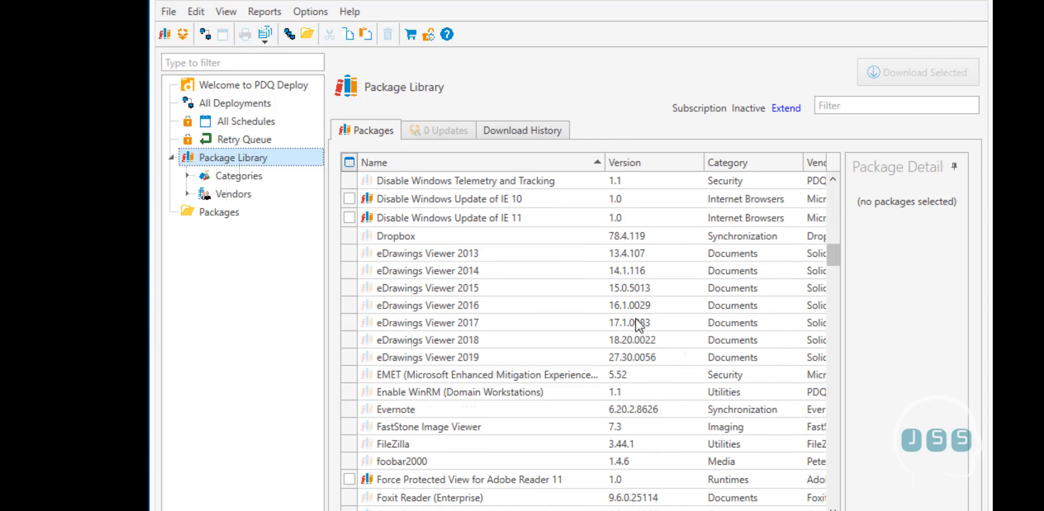
pyautogui.scroll(-2, 438, 321)
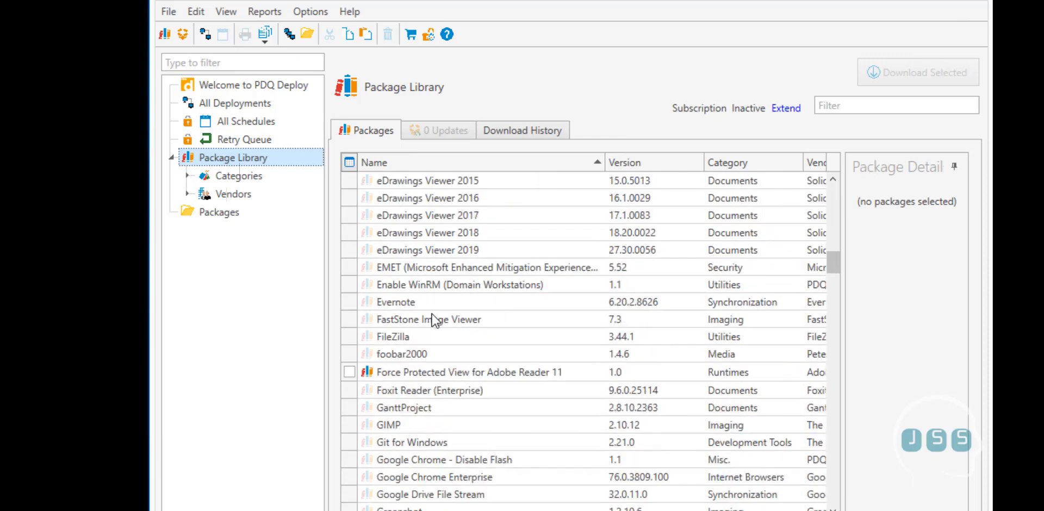
pyautogui.scroll(-1, 435, 321)
pyautogui.scroll(-5, 427, 333)
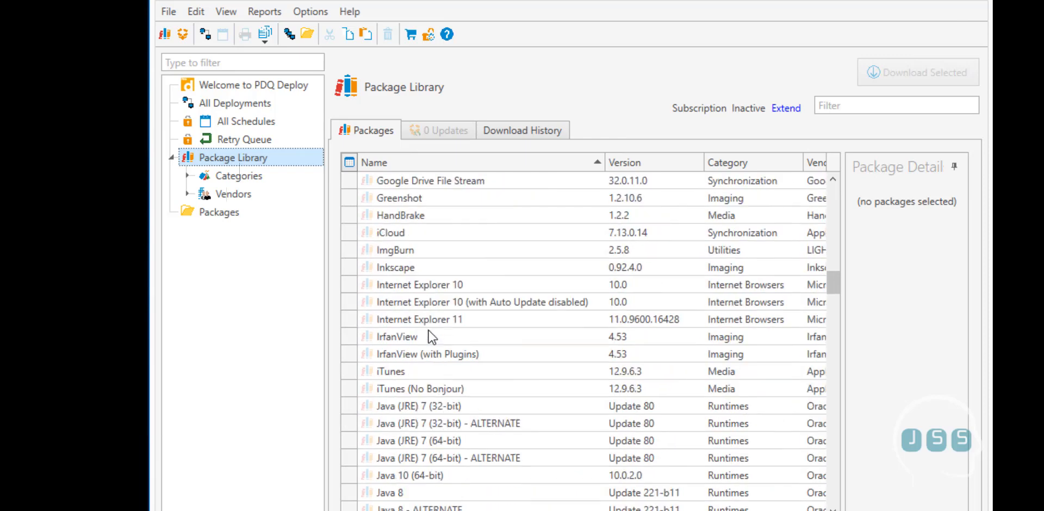
pyautogui.scroll(-6, 431, 337)
pyautogui.scroll(-1, 432, 337)
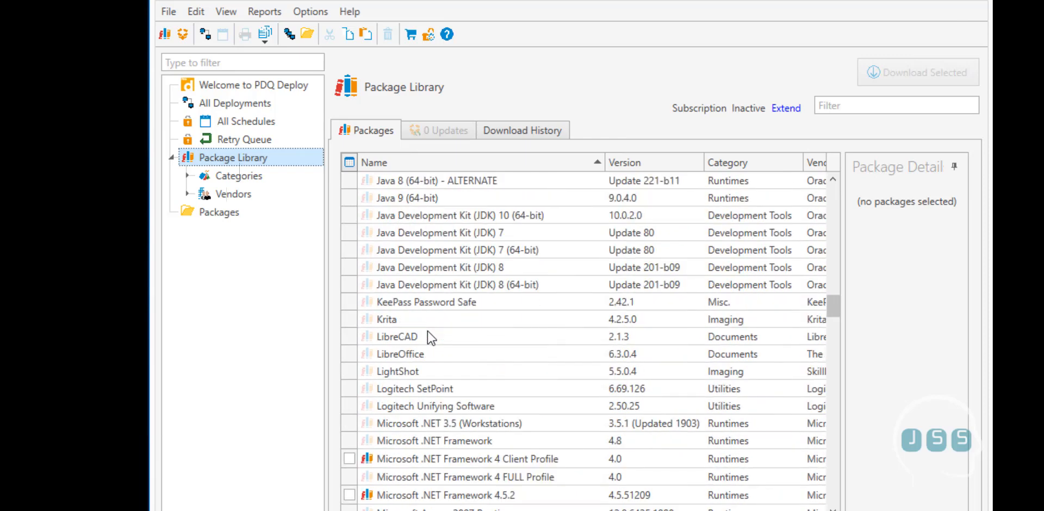
pyautogui.scroll(-2, 431, 338)
pyautogui.scroll(-6, 428, 338)
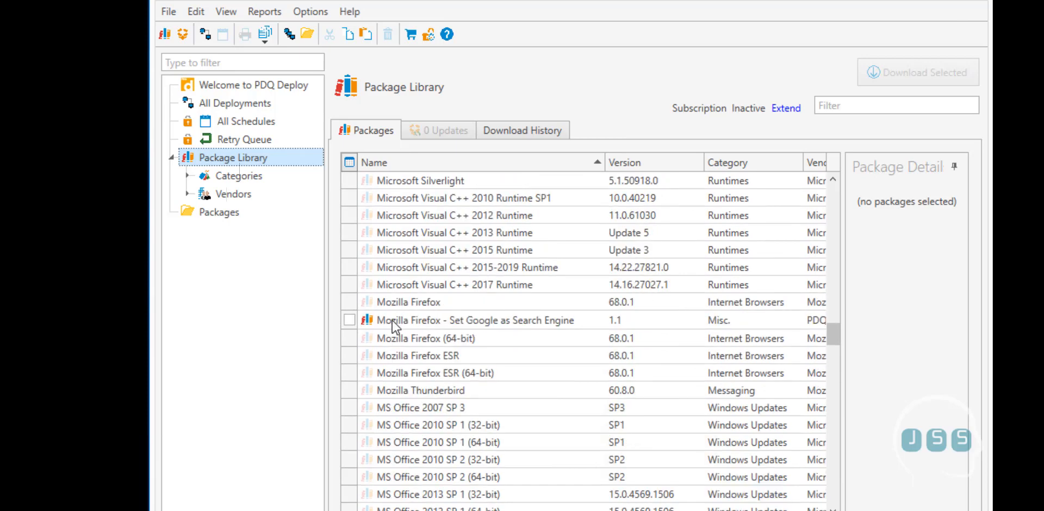
pyautogui.scroll(-6, 393, 326)
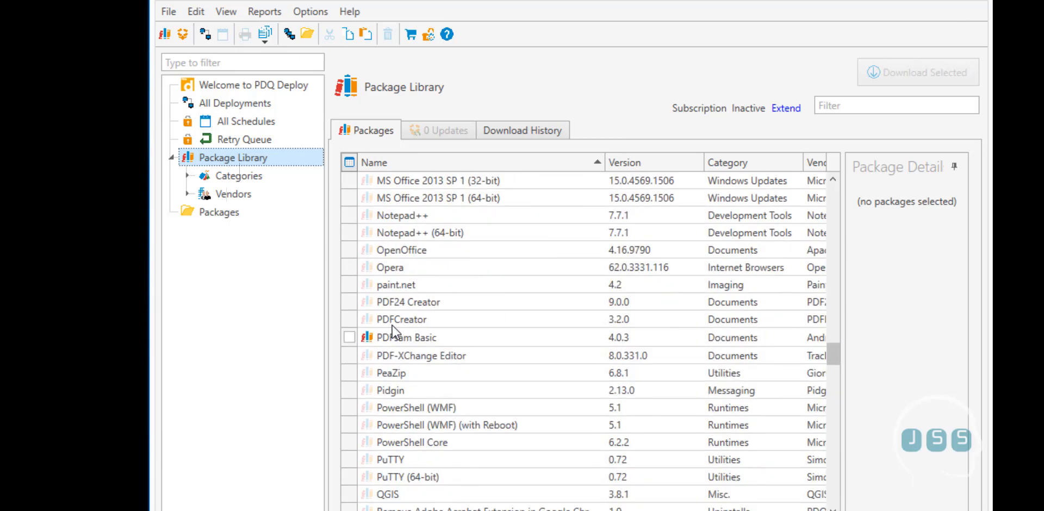
pyautogui.scroll(-3, 392, 331)
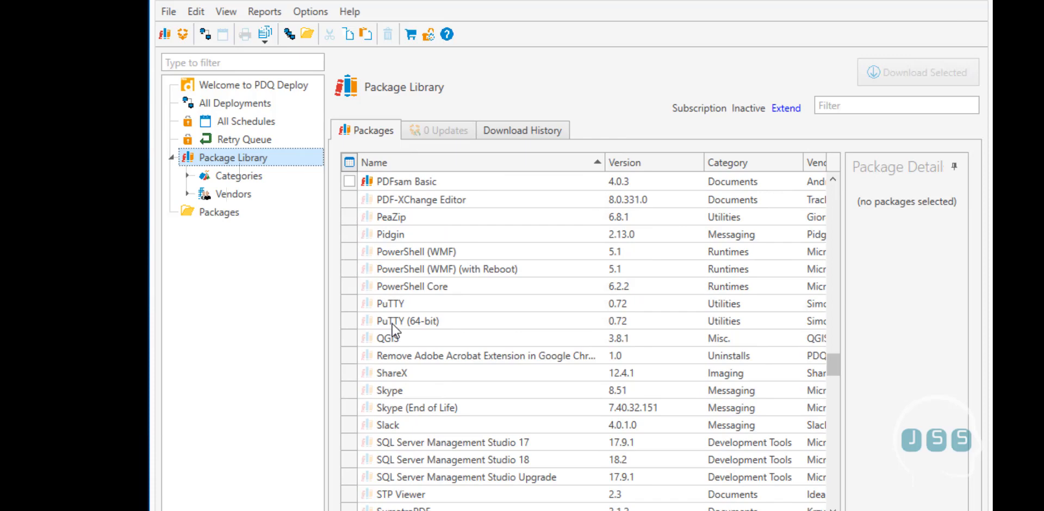
pyautogui.scroll(-13, 393, 329)
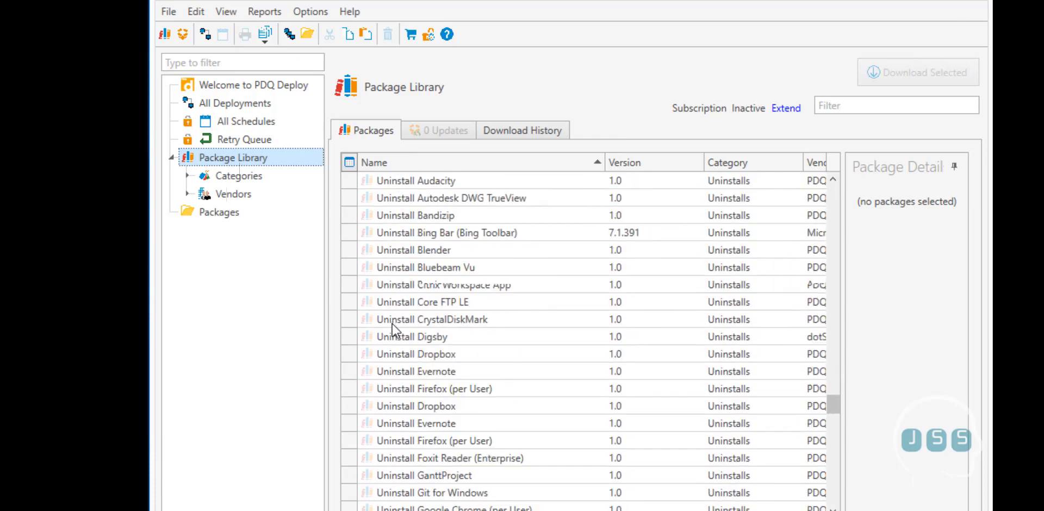
pyautogui.scroll(-2, 393, 329)
pyautogui.moveTo(830, 415); pyautogui.dragTo(838, 170)
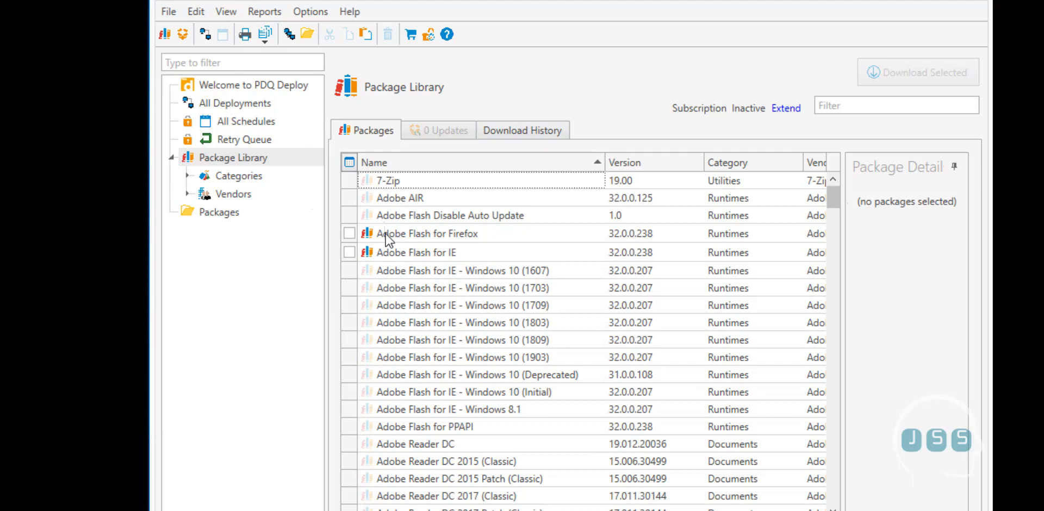
pyautogui.moveTo(834, 197); pyautogui.dragTo(849, 322)
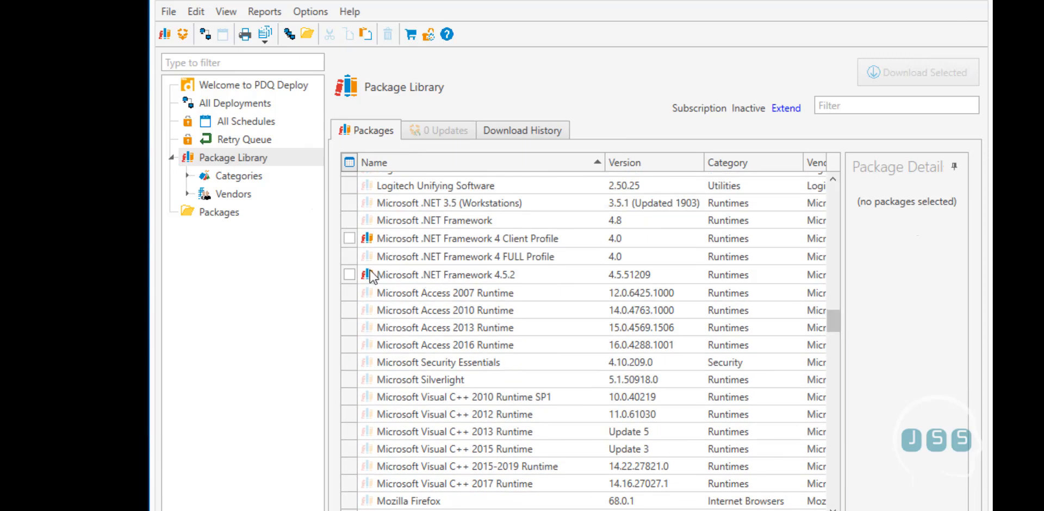
pyautogui.scroll(-7, 470, 297)
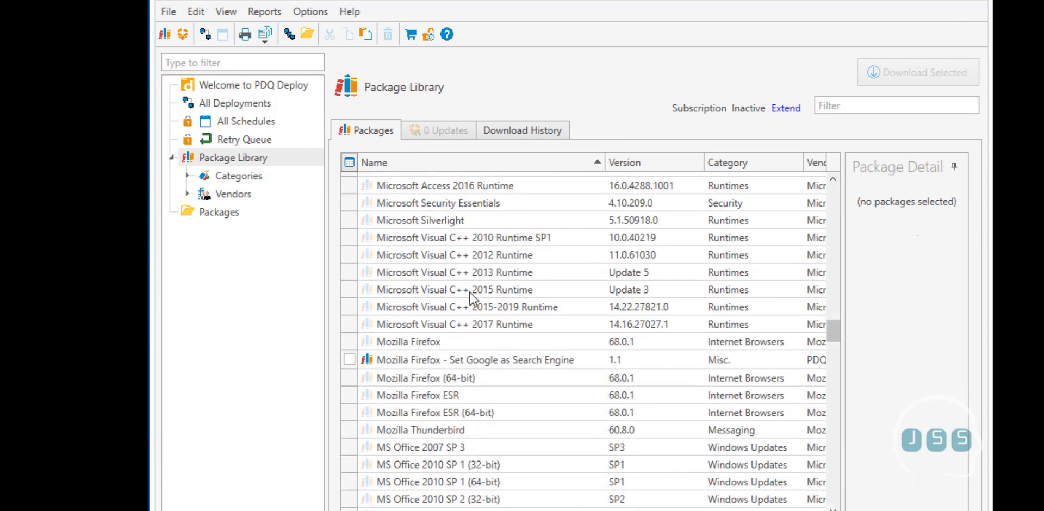
pyautogui.scroll(1, 469, 298)
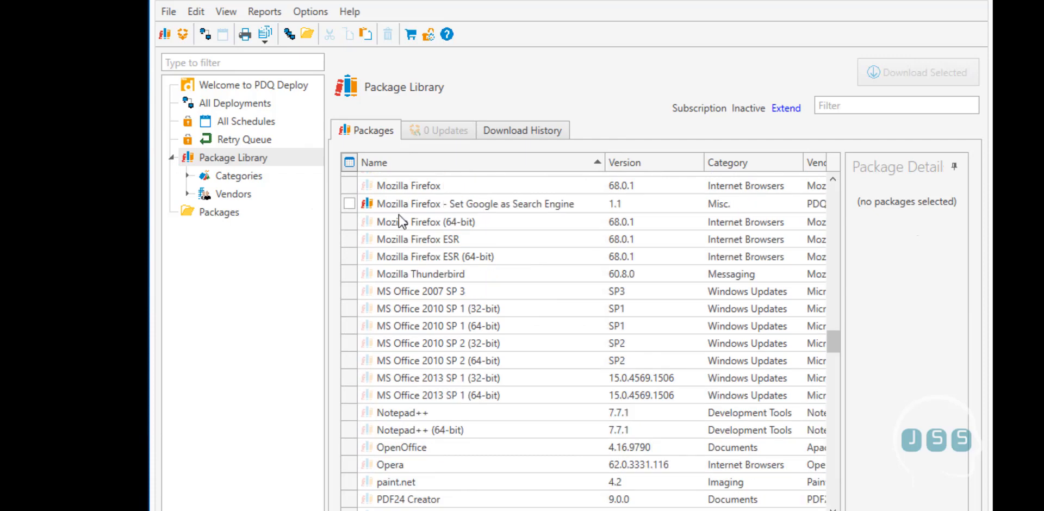
pyautogui.click(350, 206)
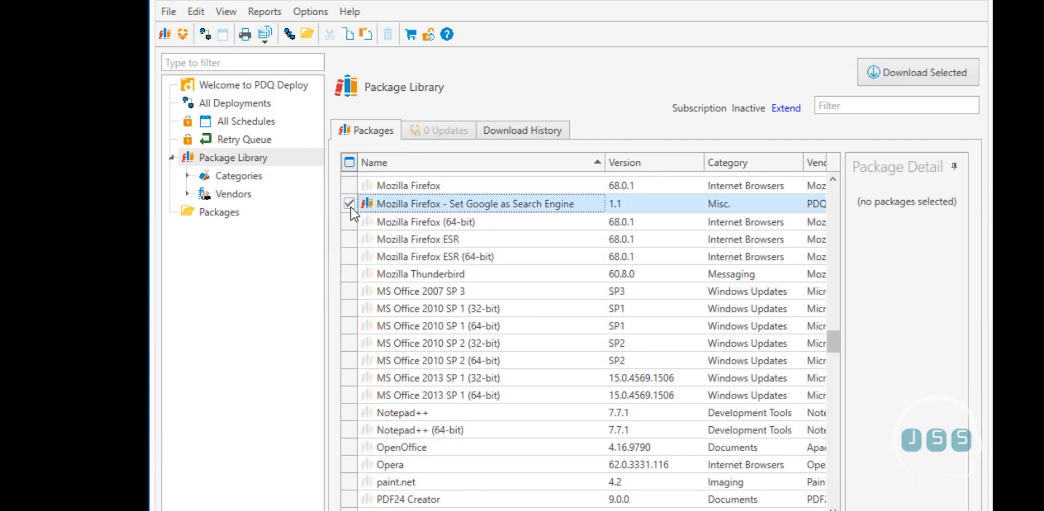
# Download the ticked Firefox package, then open it under Packages for editing
pyautogui.click(933, 81)
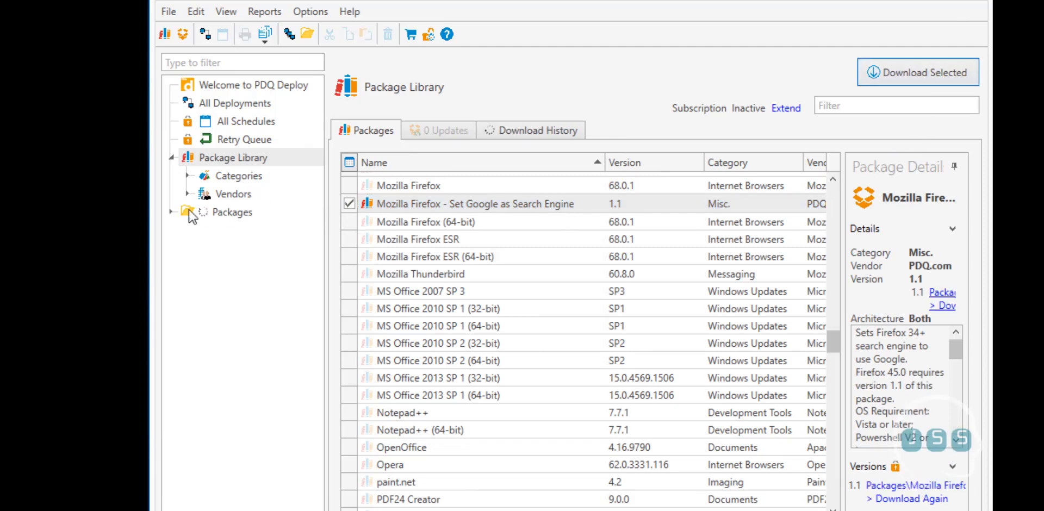
pyautogui.click(173, 212)
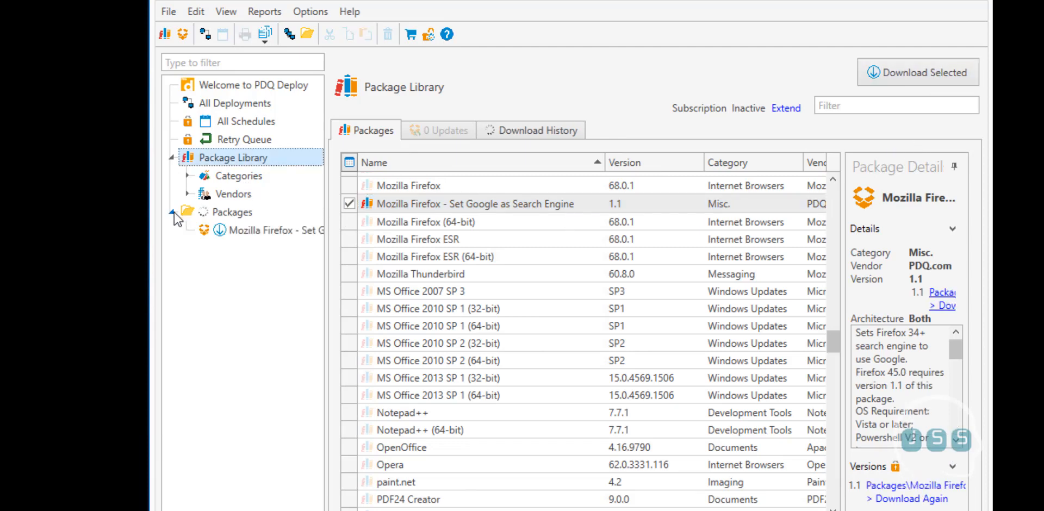
pyautogui.click(245, 234)
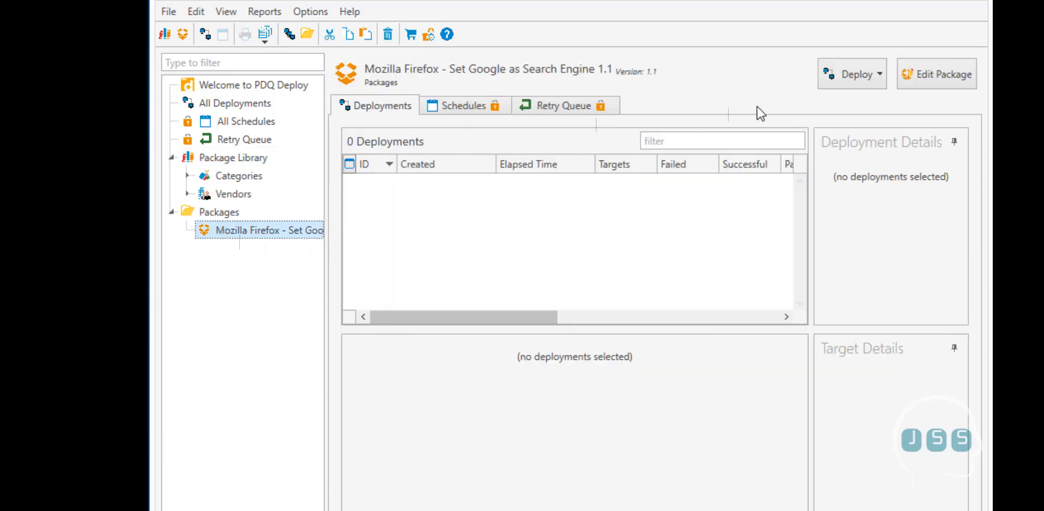
pyautogui.click(880, 77)
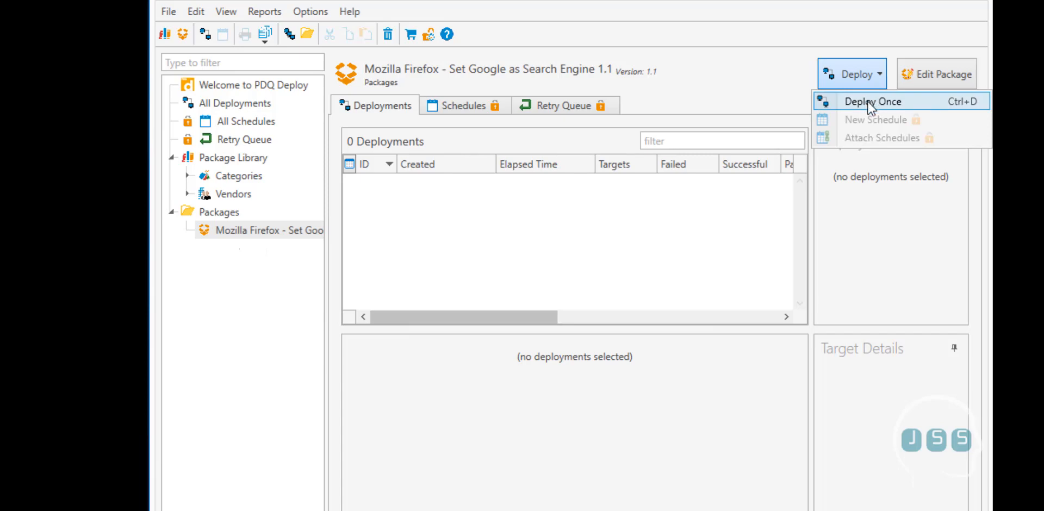
pyautogui.click(935, 79)
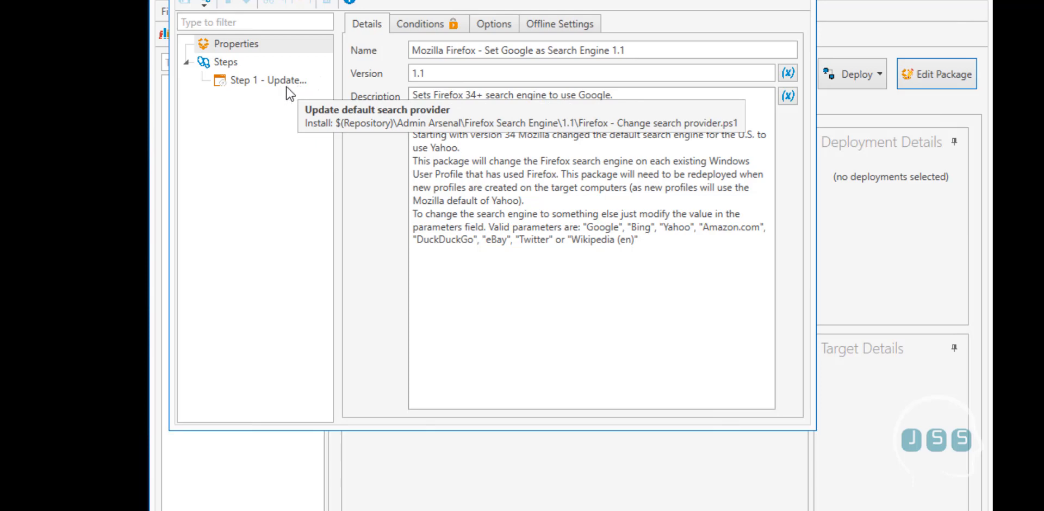
pyautogui.moveTo(277, 0); pyautogui.dragTo(258, 18)
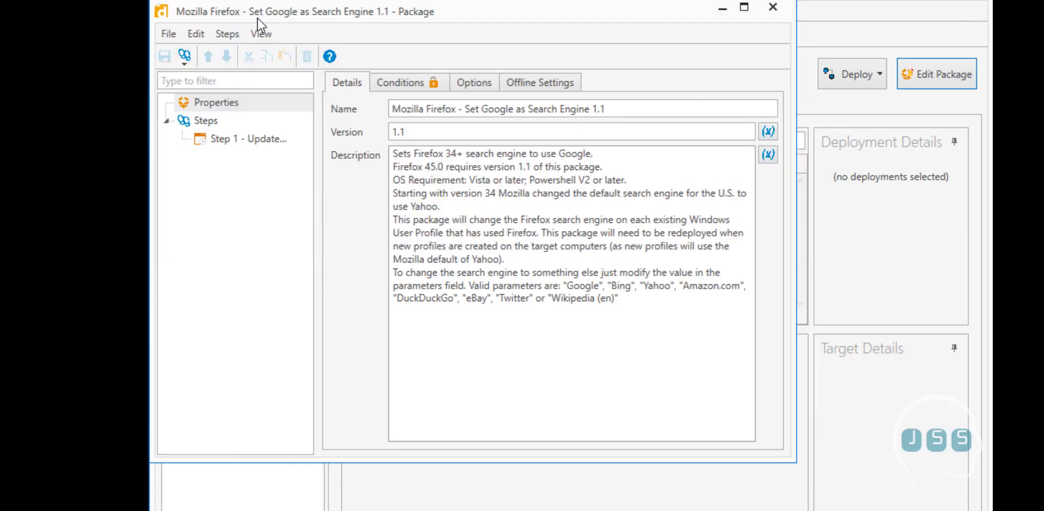
pyautogui.click(265, 143)
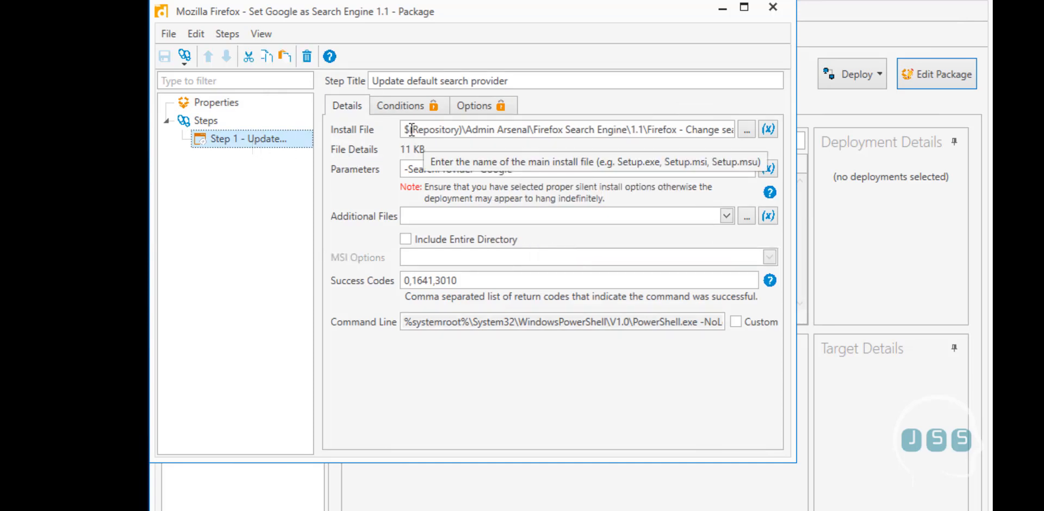
pyautogui.moveTo(407, 129); pyautogui.dragTo(706, 135)
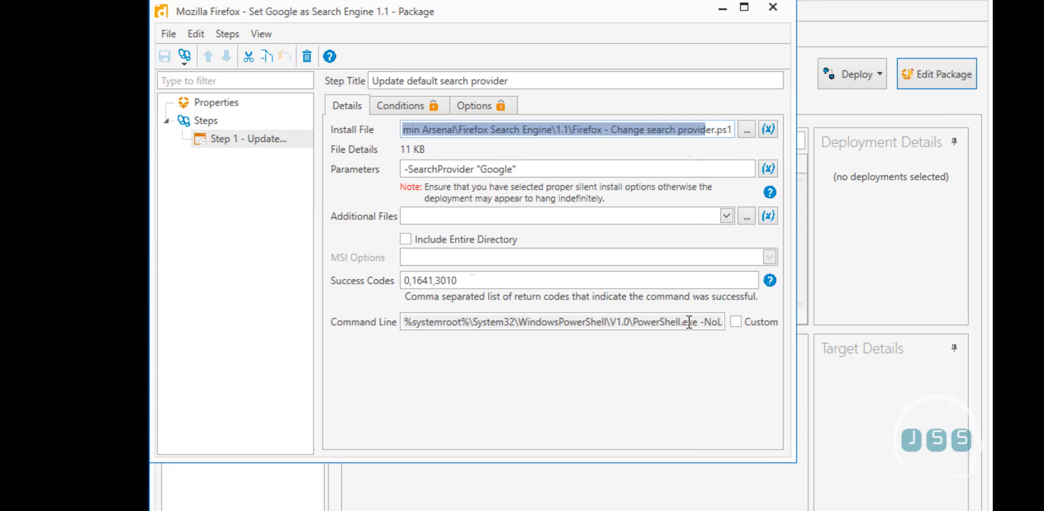
pyautogui.moveTo(689, 322); pyautogui.dragTo(792, 322)
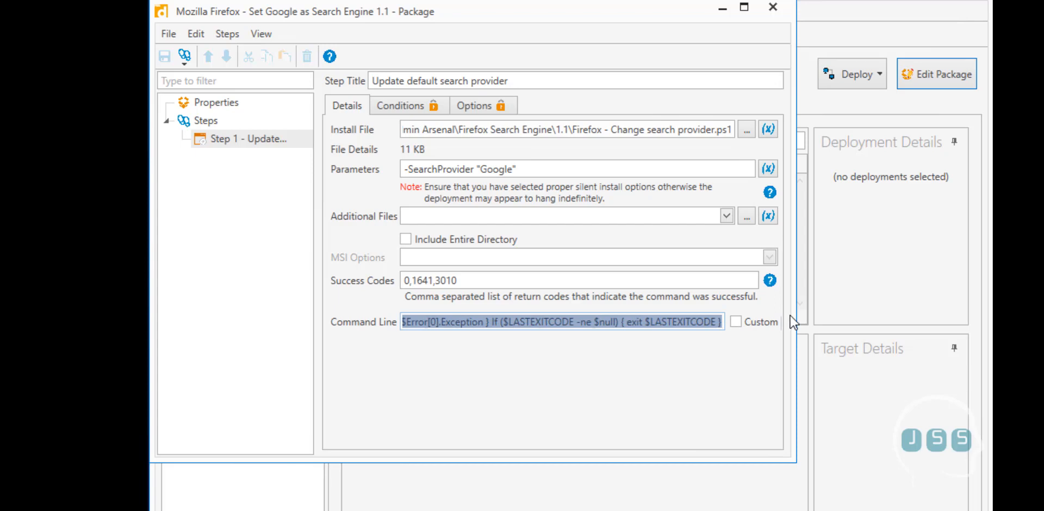
pyautogui.click(675, 321)
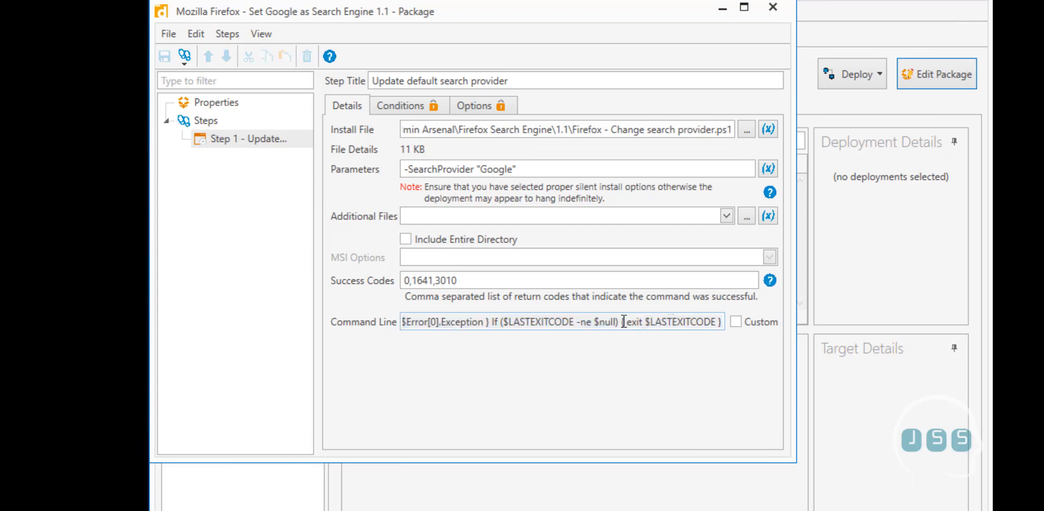
pyautogui.moveTo(624, 321); pyautogui.dragTo(737, 324)
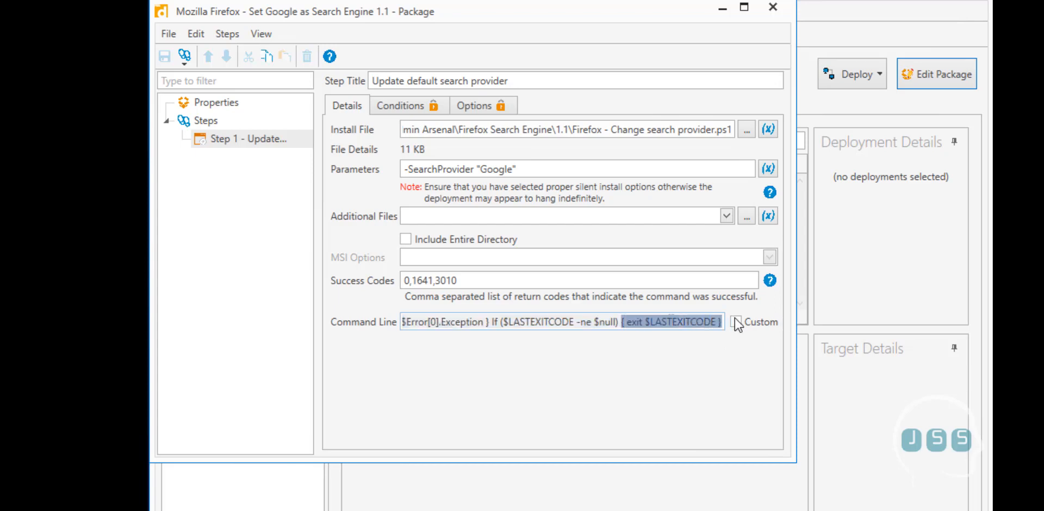
pyautogui.moveTo(630, 321); pyautogui.dragTo(375, 334)
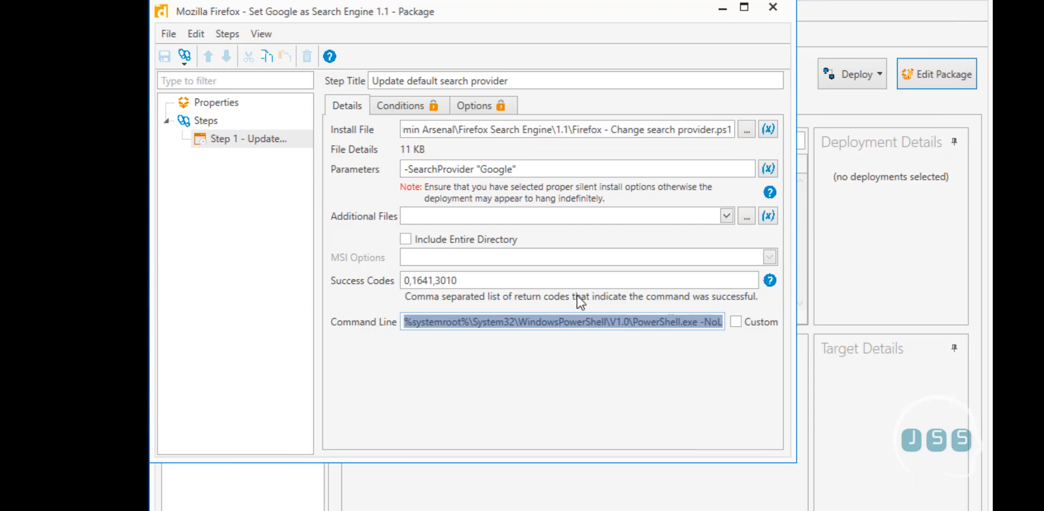
pyautogui.click(600, 322)
pyautogui.moveTo(605, 322); pyautogui.dragTo(775, 326)
pyautogui.click(739, 309)
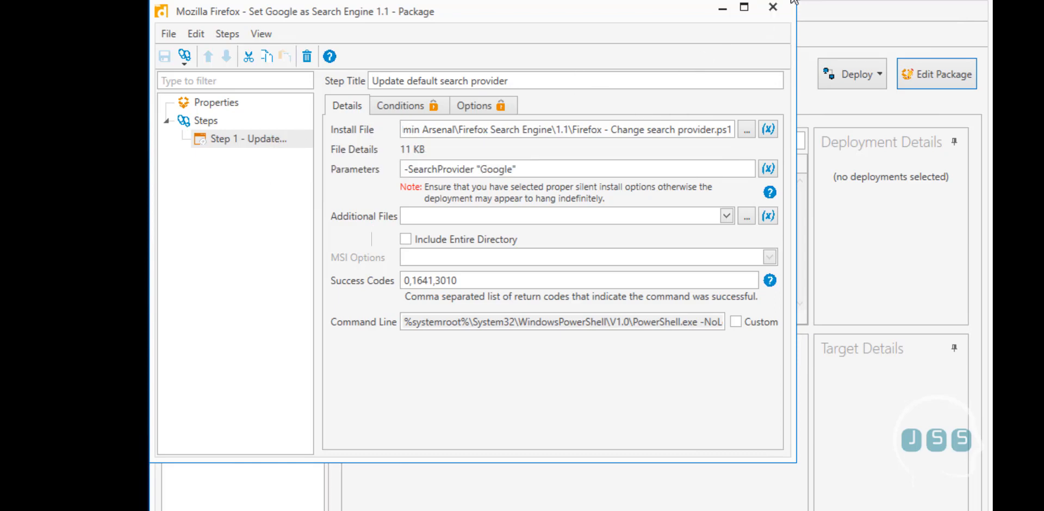
pyautogui.click(773, 7)
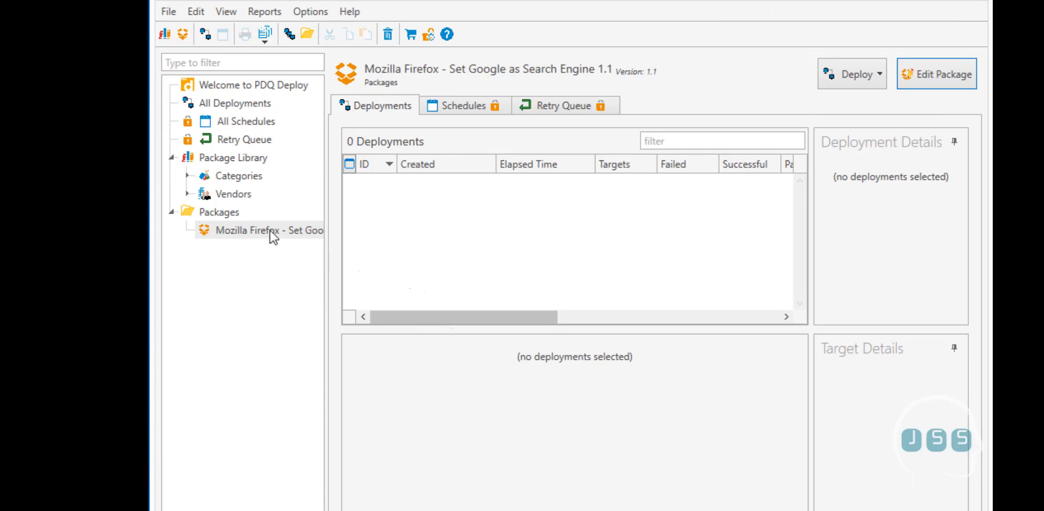
# Deploy the Firefox package once to the 'staff' computer
pyautogui.click(849, 76)
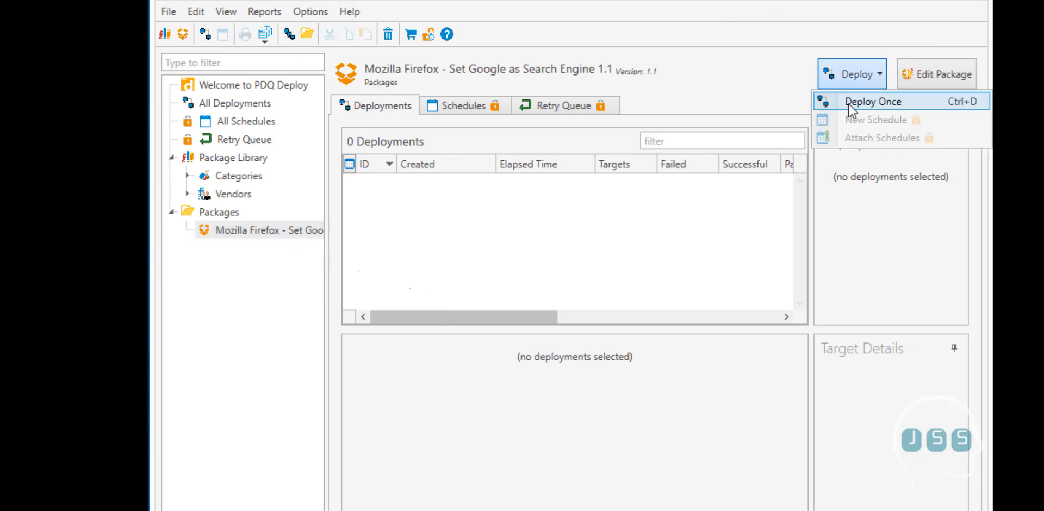
pyautogui.click(849, 103)
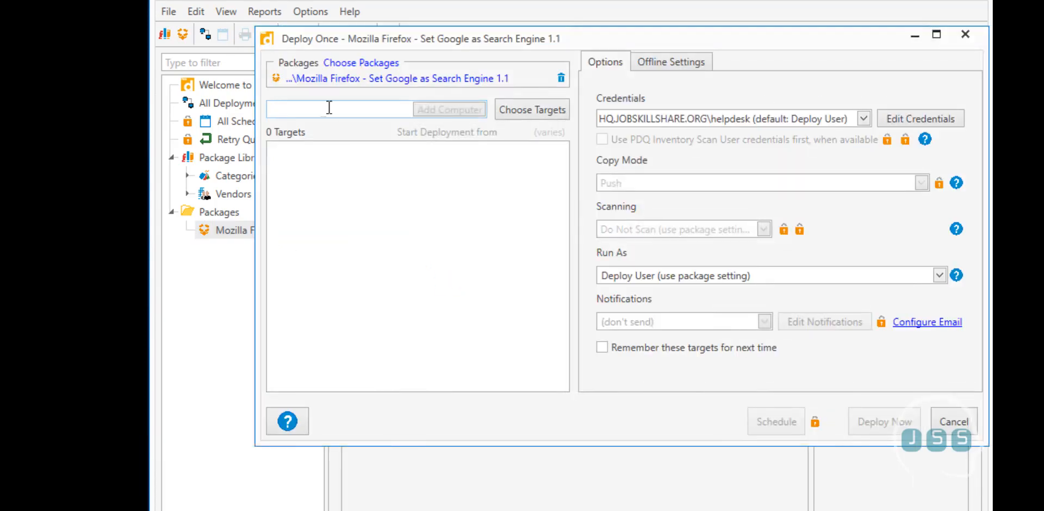
pyautogui.write('staff')
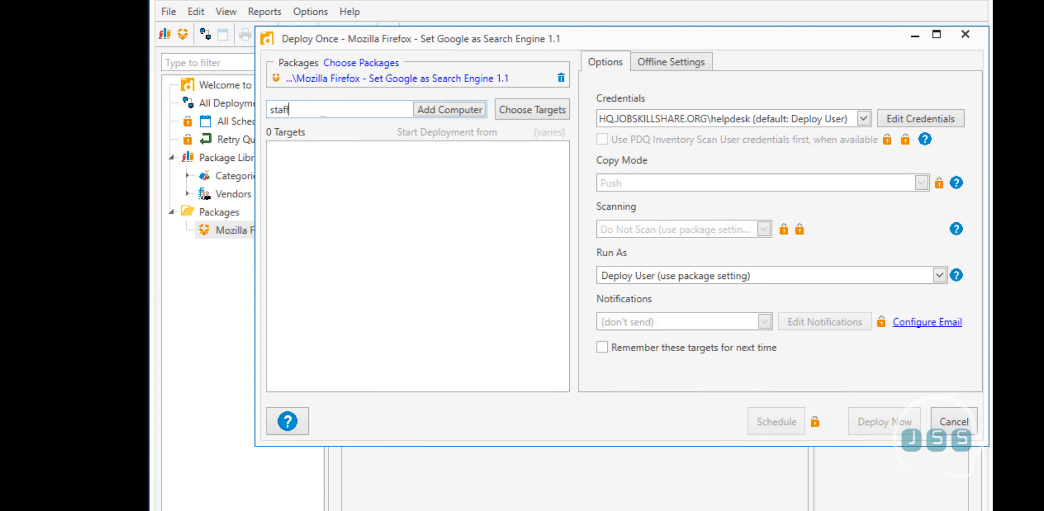
pyautogui.press('Return')
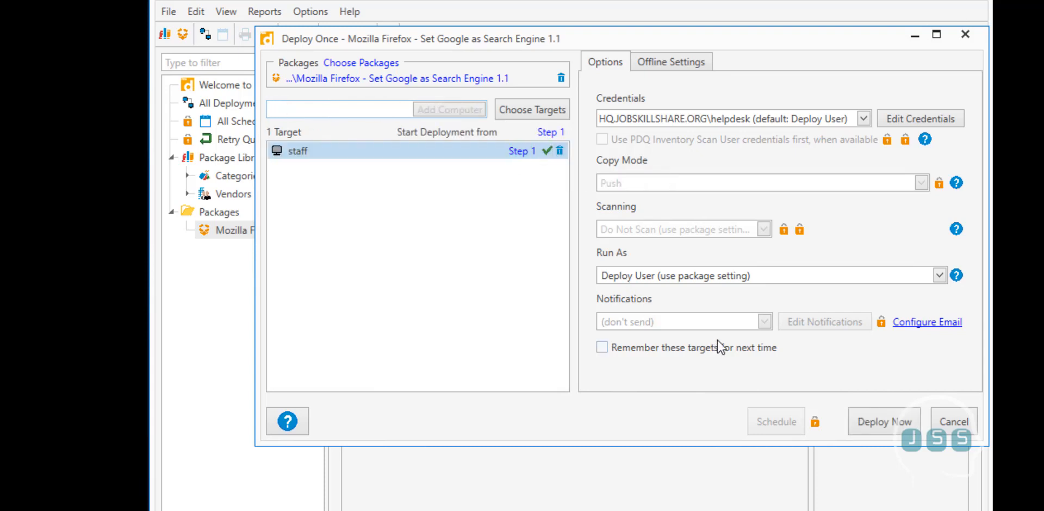
pyautogui.click(892, 425)
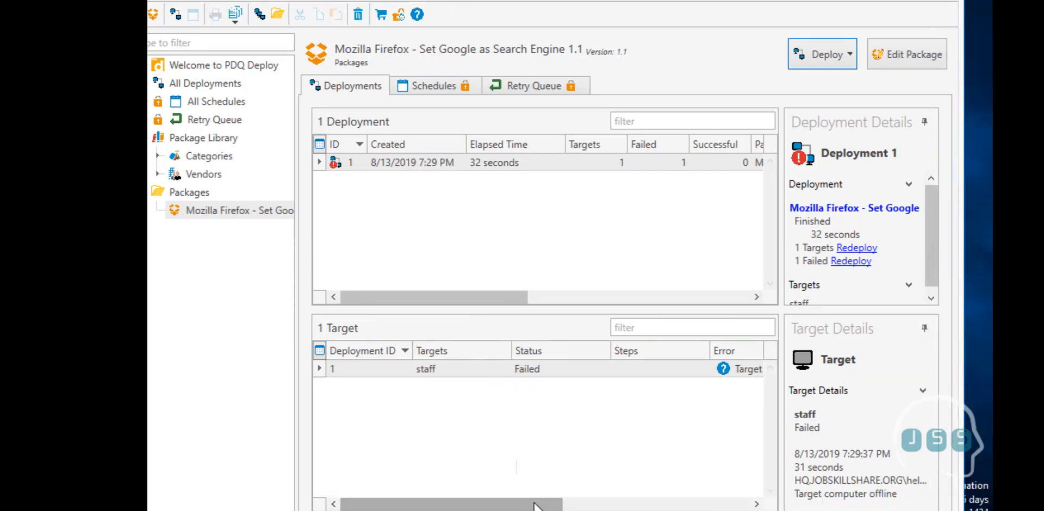
# Scroll the Target grid and bring up the staff target's 'Target computer offline' error
pyautogui.moveTo(534, 505); pyautogui.dragTo(649, 508)
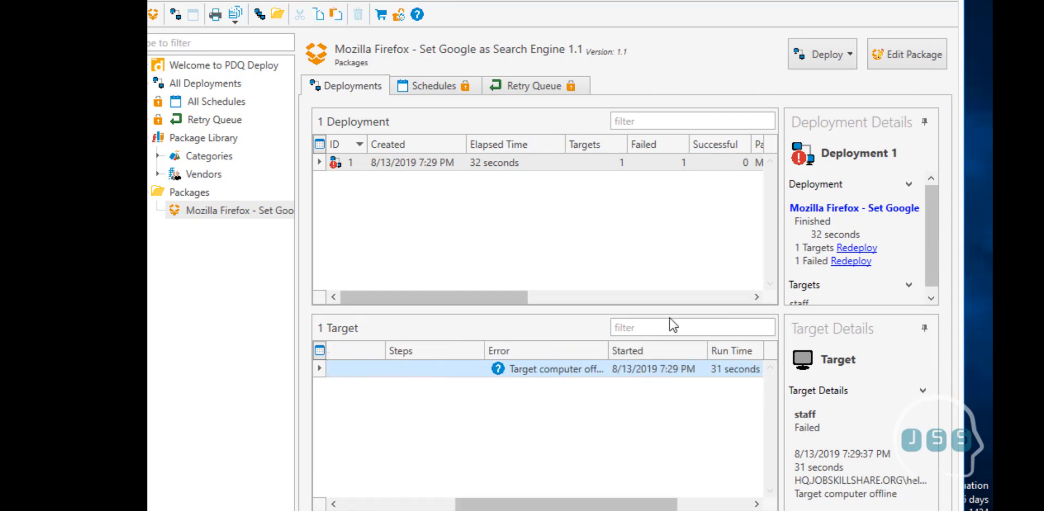
pyautogui.click(558, 373)
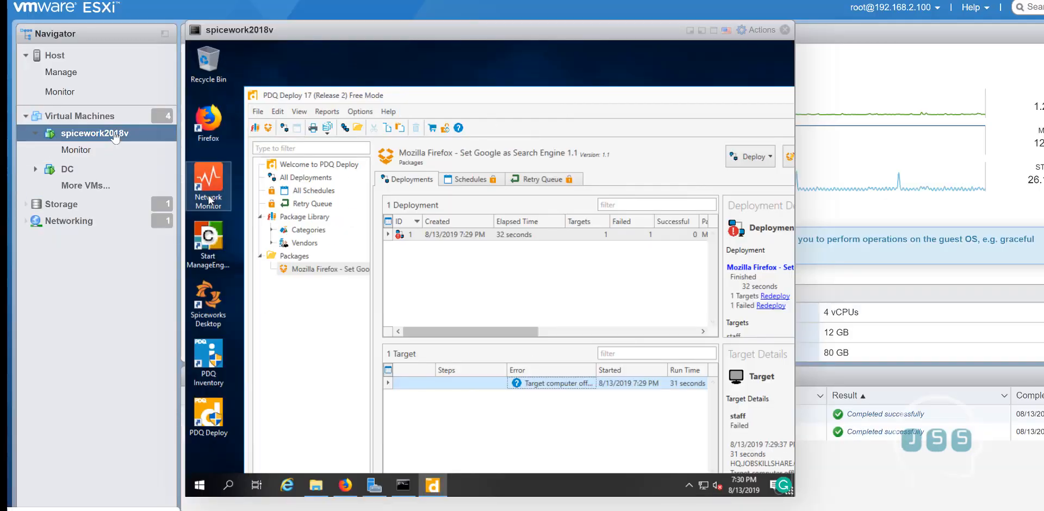
# Open the staff VM from Virtual Machines in a browser console and position it at the top left
pyautogui.click(79, 116)
pyautogui.moveTo(393, 96); pyautogui.dragTo(614, 137)
pyautogui.moveTo(377, 32); pyautogui.dragTo(866, 205)
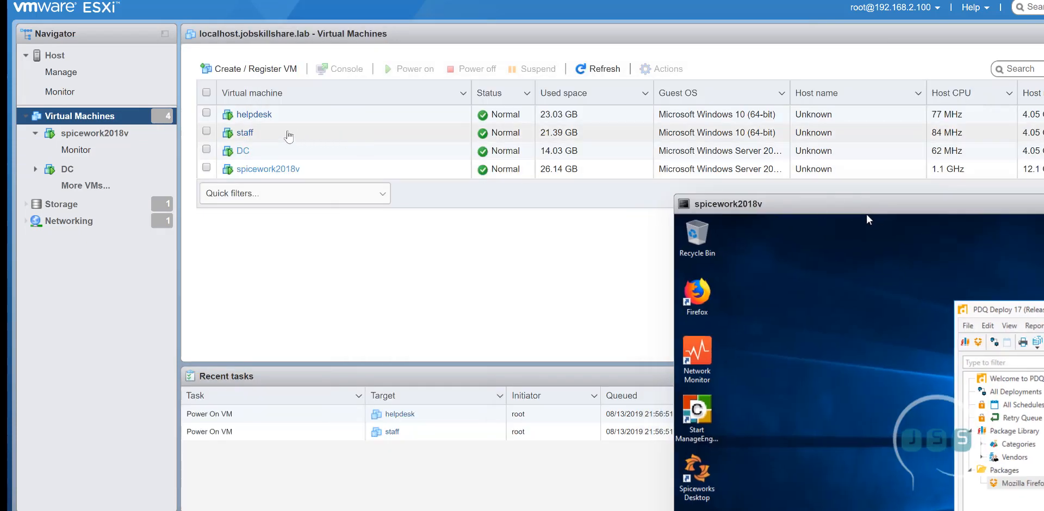
pyautogui.doubleClick(285, 133)
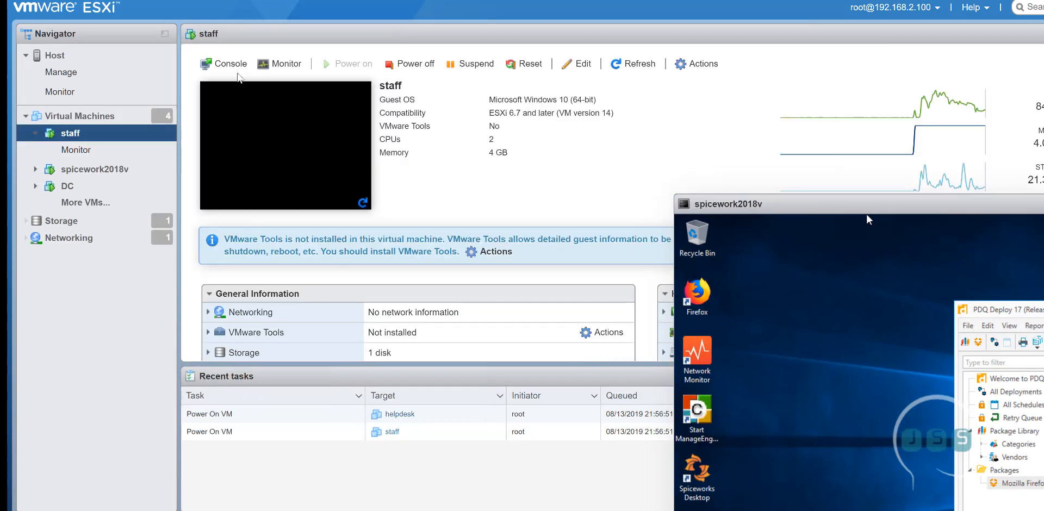
pyautogui.click(224, 63)
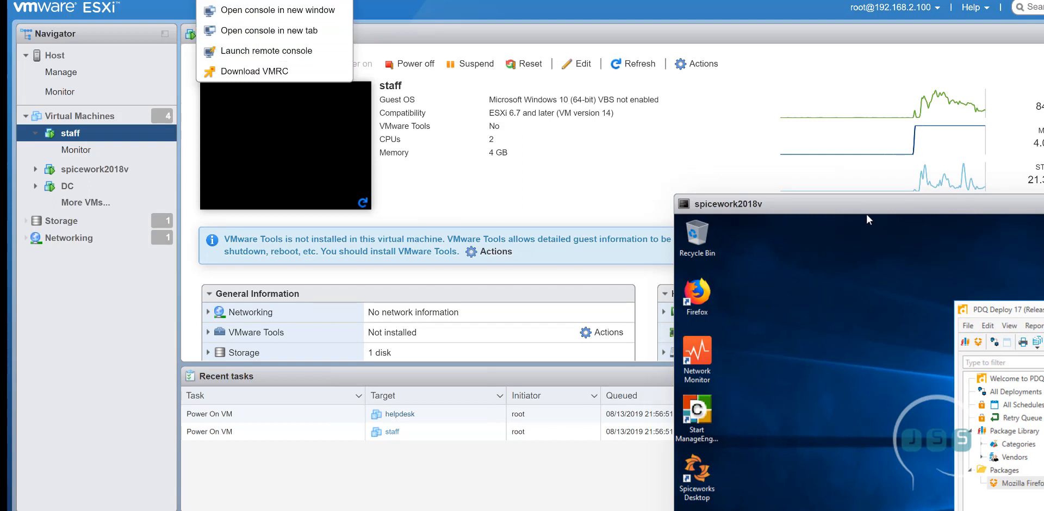
pyautogui.click(342, 3)
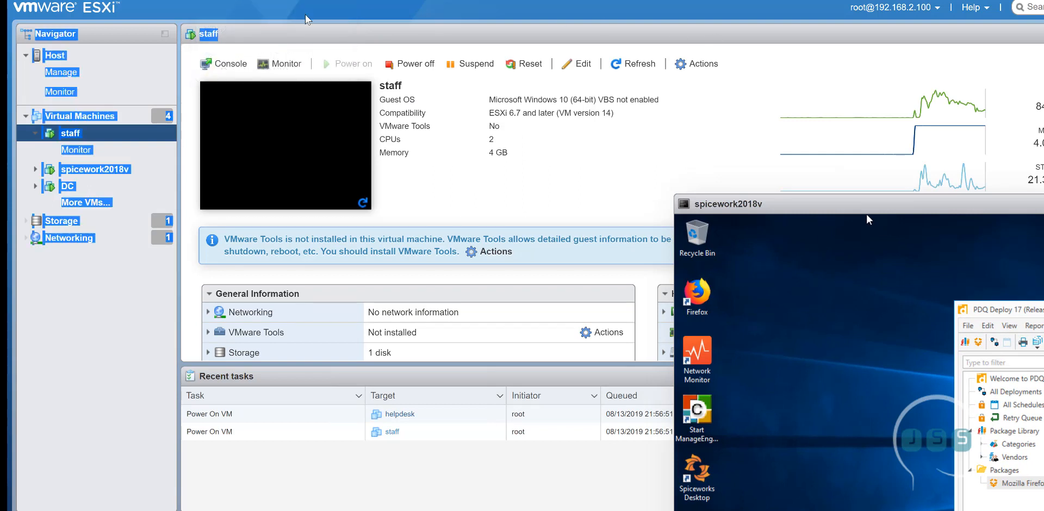
pyautogui.click(241, 70)
pyautogui.click(241, 73)
pyautogui.click(242, 80)
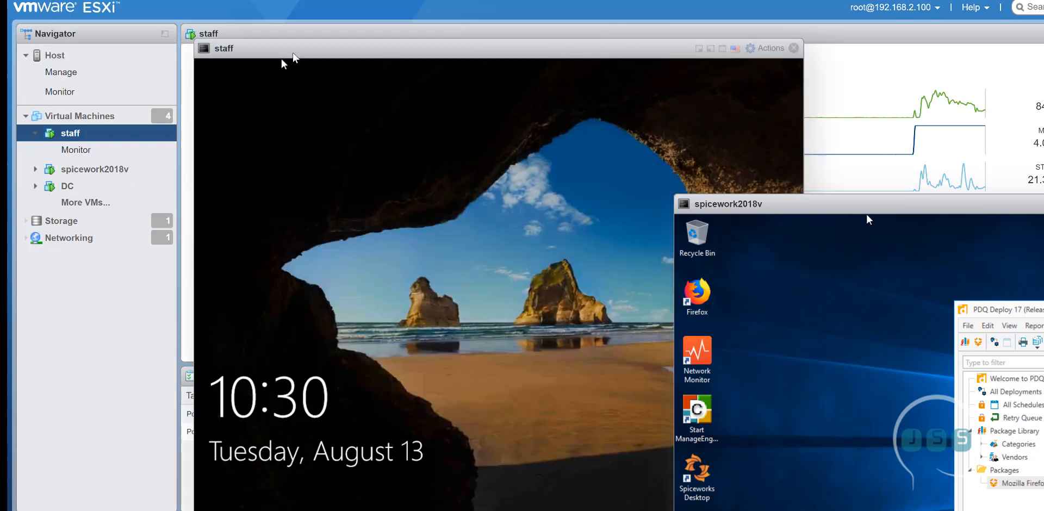
pyautogui.moveTo(293, 53); pyautogui.dragTo(110, 9)
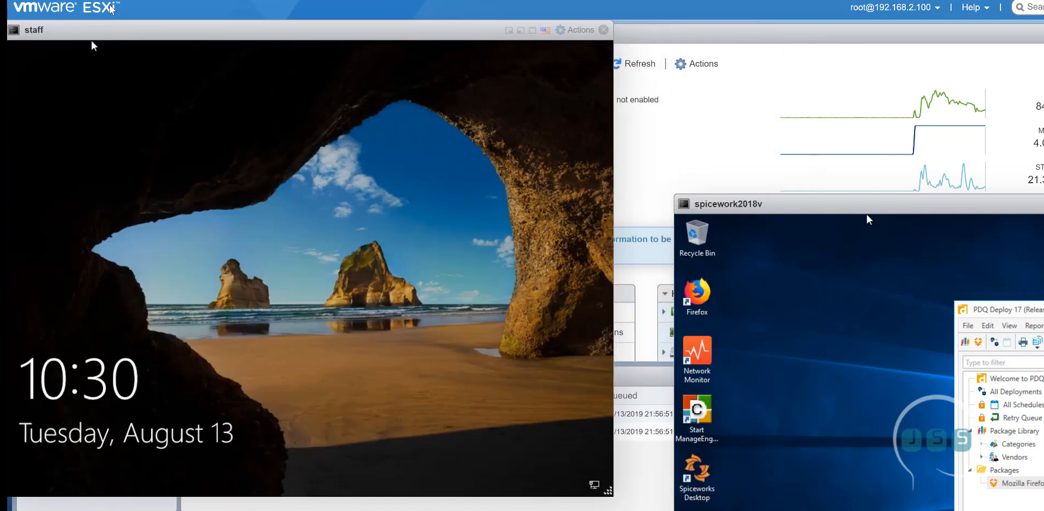
pyautogui.moveTo(171, 36); pyautogui.dragTo(240, 38)
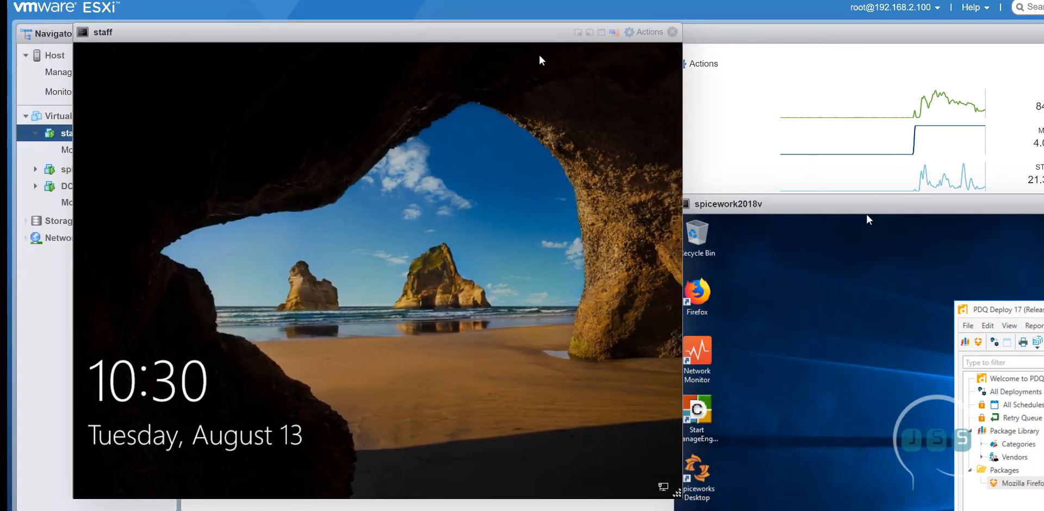
# Send Ctrl-Alt-Delete to the staff VM through Actions > Guest OS > Send keys
pyautogui.click(648, 32)
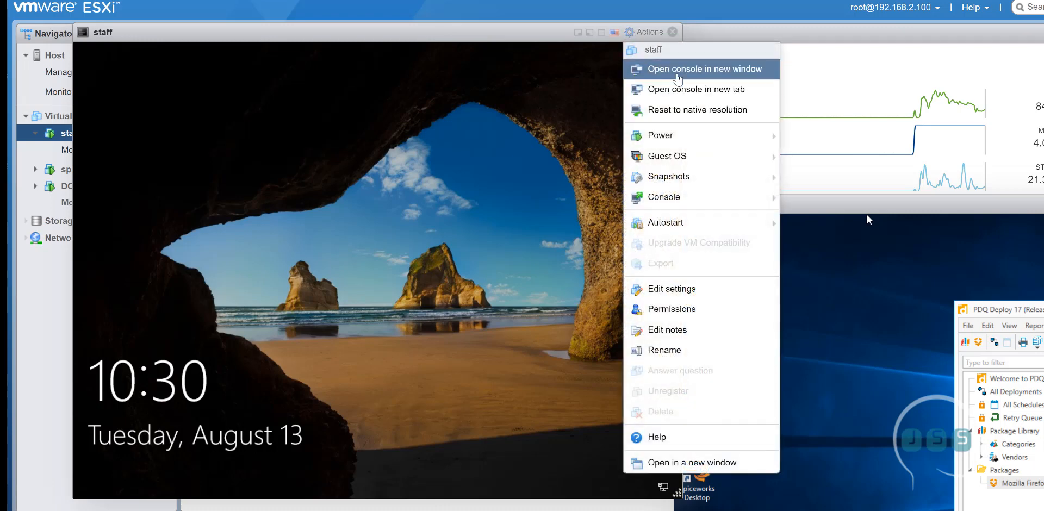
pyautogui.moveTo(707, 158)
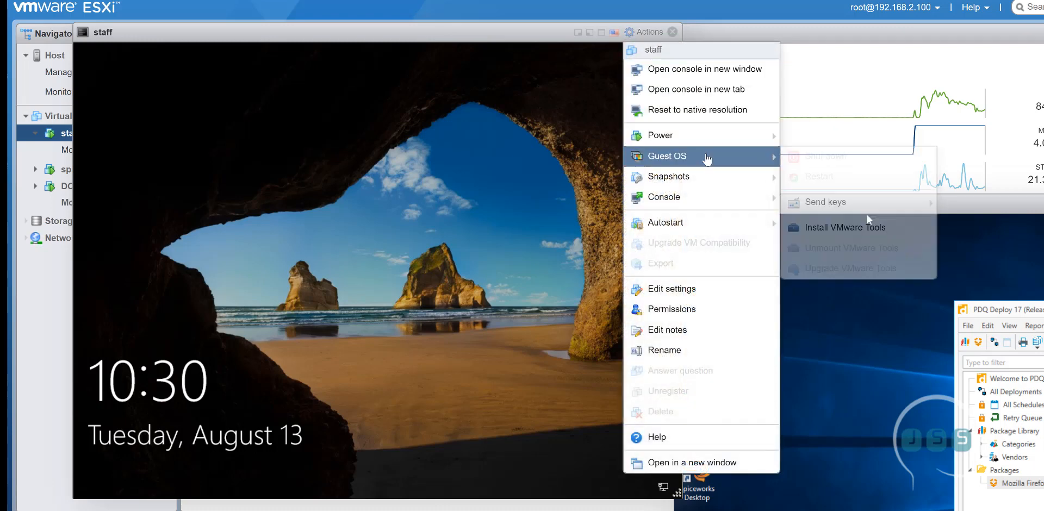
pyautogui.moveTo(707, 176)
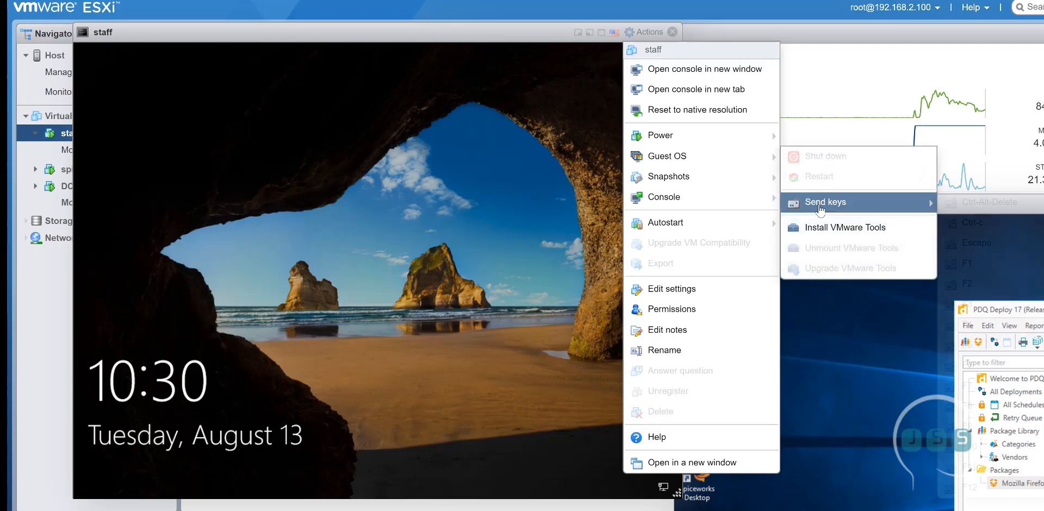
pyautogui.moveTo(865, 202)
pyautogui.click(955, 207)
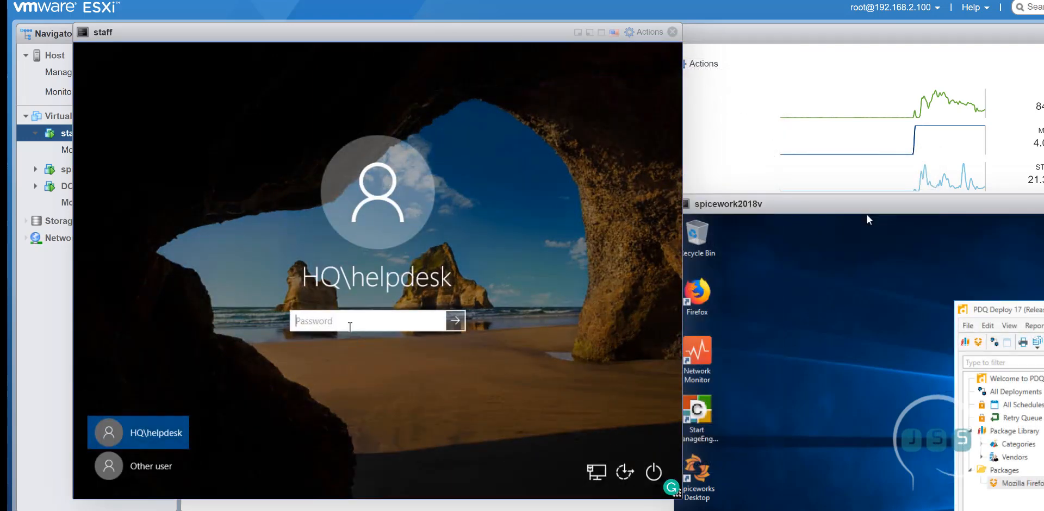
# Sign in to the staff VM with the help desk password and place the spicework2018v console beside it
pyautogui.write('•••••••••')
pyautogui.press('Return')
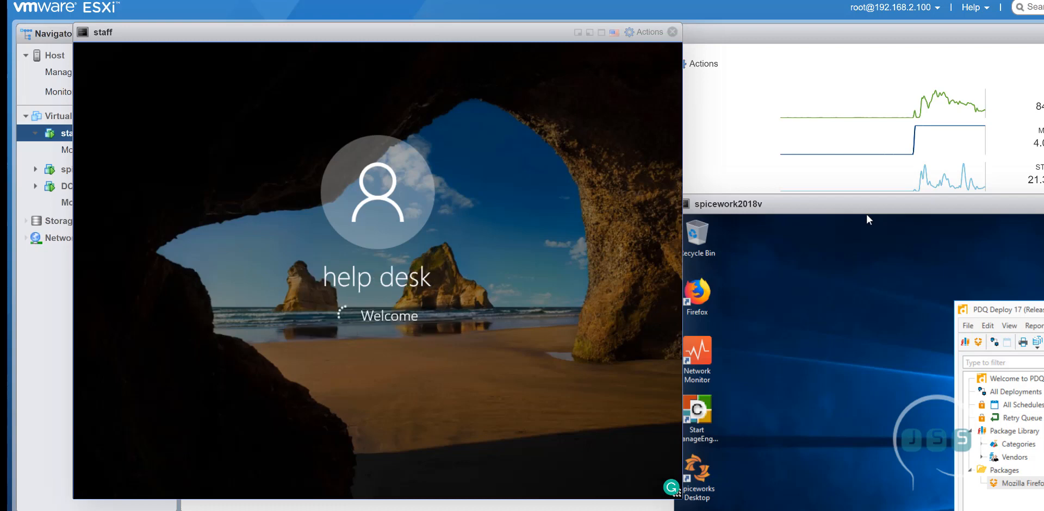
pyautogui.moveTo(867, 213); pyautogui.dragTo(592, 40)
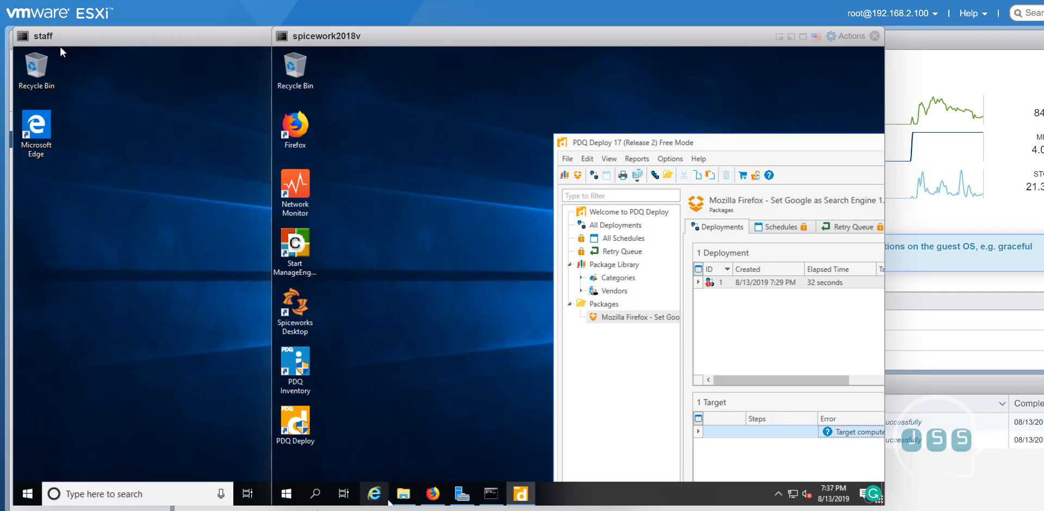
# On spicework2018v, launch Command Prompt and run 'ping staff', which times out to 192.168.2.112
pyautogui.click(316, 496)
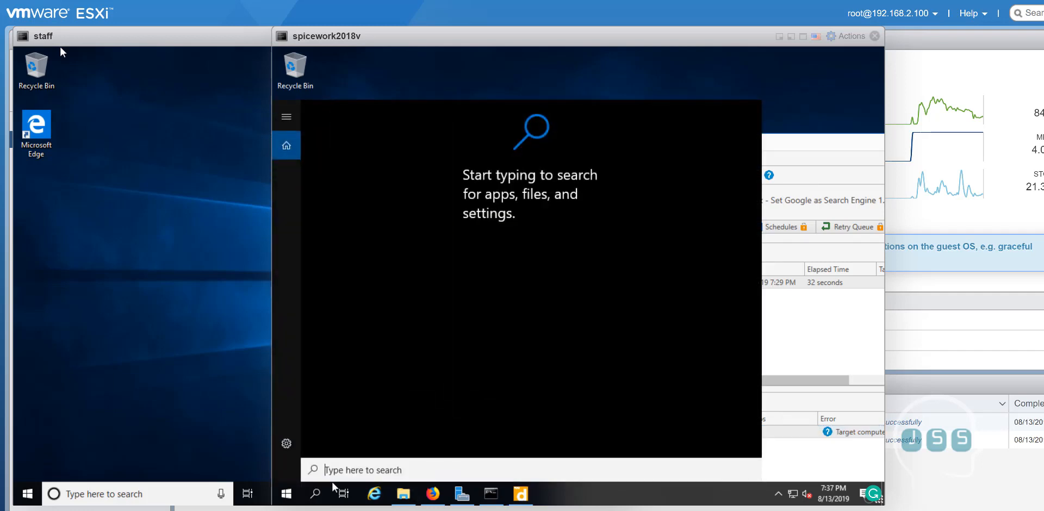
pyautogui.write('cmd')
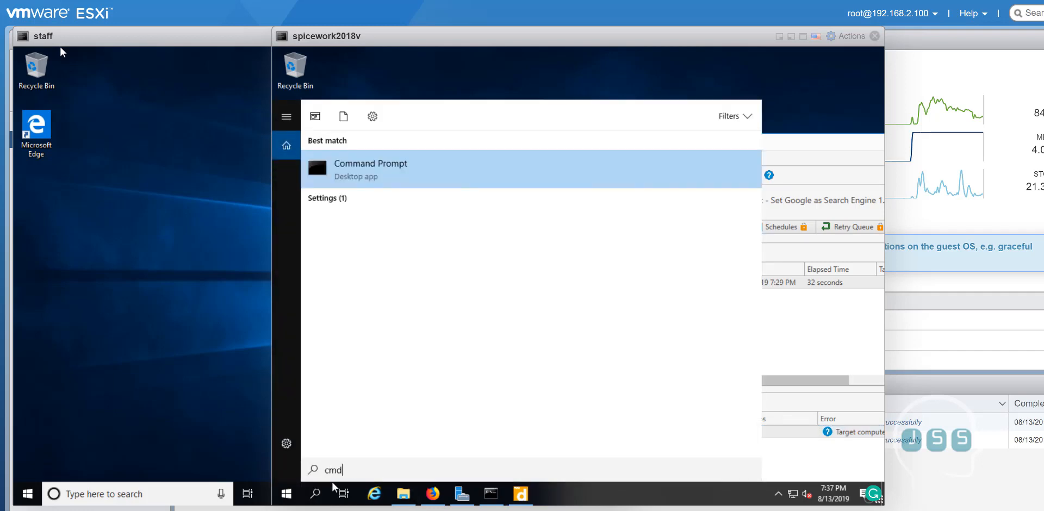
pyautogui.press('Return')
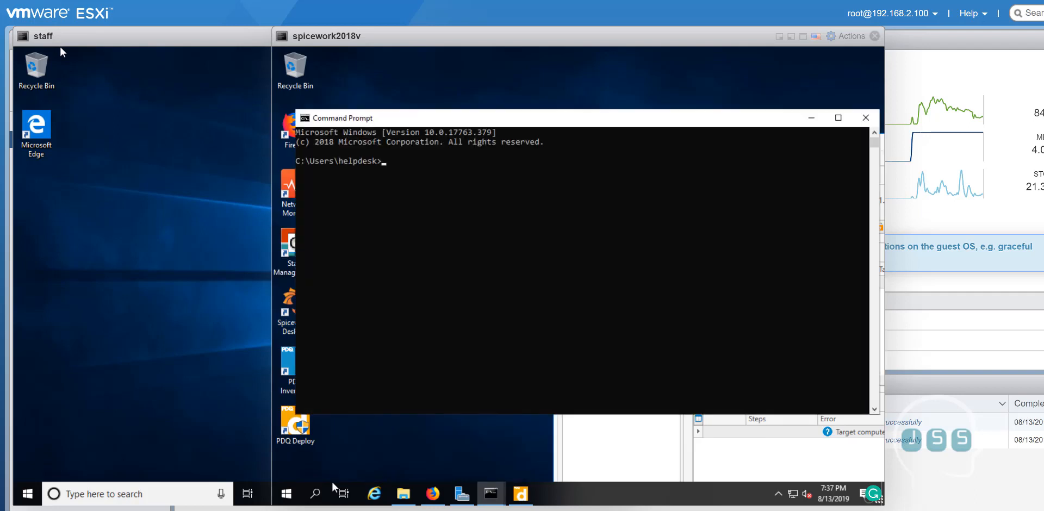
pyautogui.write('ping staff')
pyautogui.press('Return')
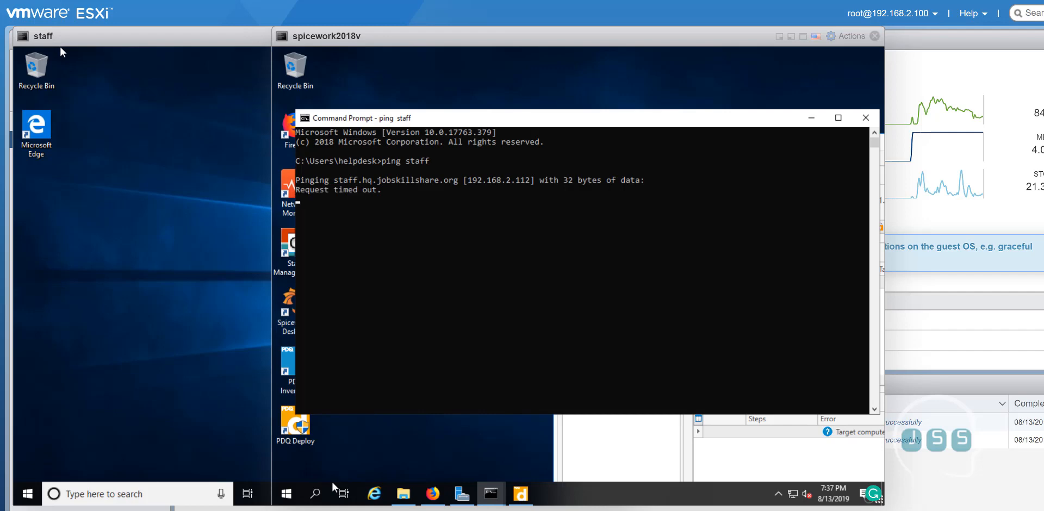
pyautogui.click(146, 187)
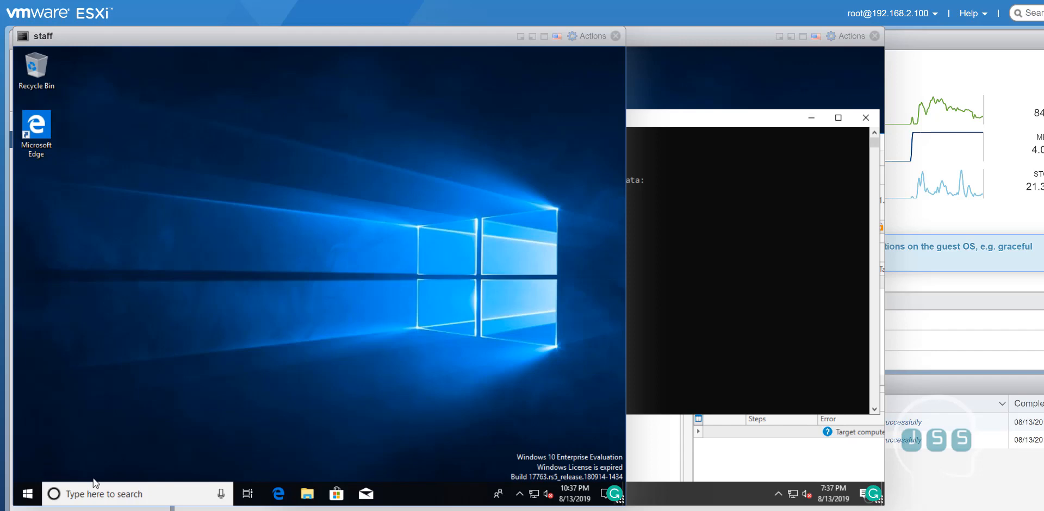
# Enable 'Allow remote connections to this computer' on the staff PC, then return to the spicework2018v console
pyautogui.click(135, 501)
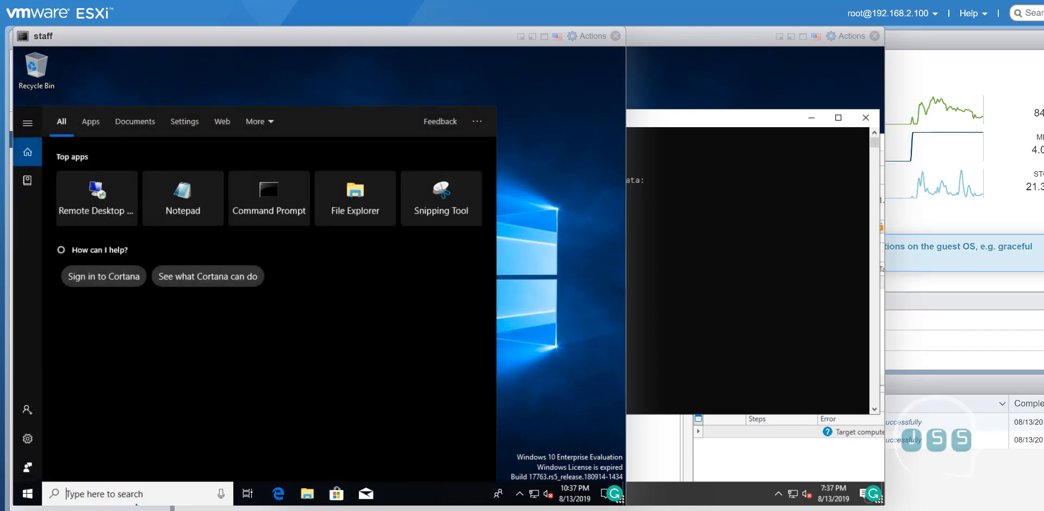
pyautogui.write('enable')
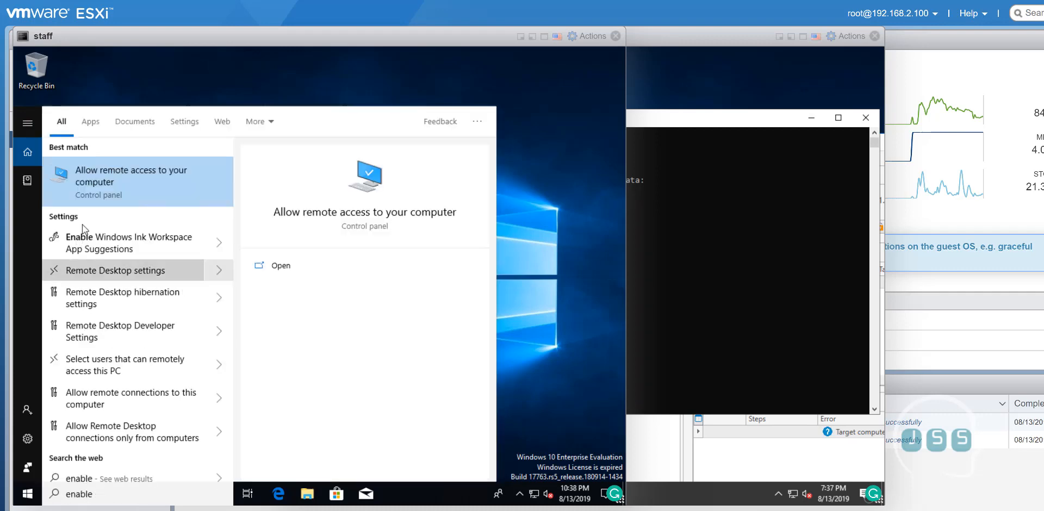
pyautogui.click(100, 181)
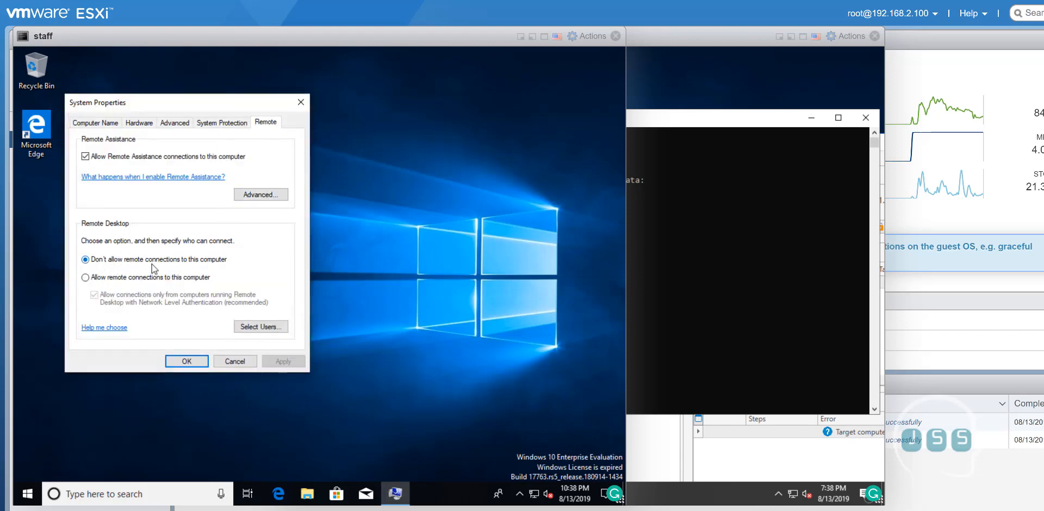
pyautogui.click(98, 278)
pyautogui.click(274, 361)
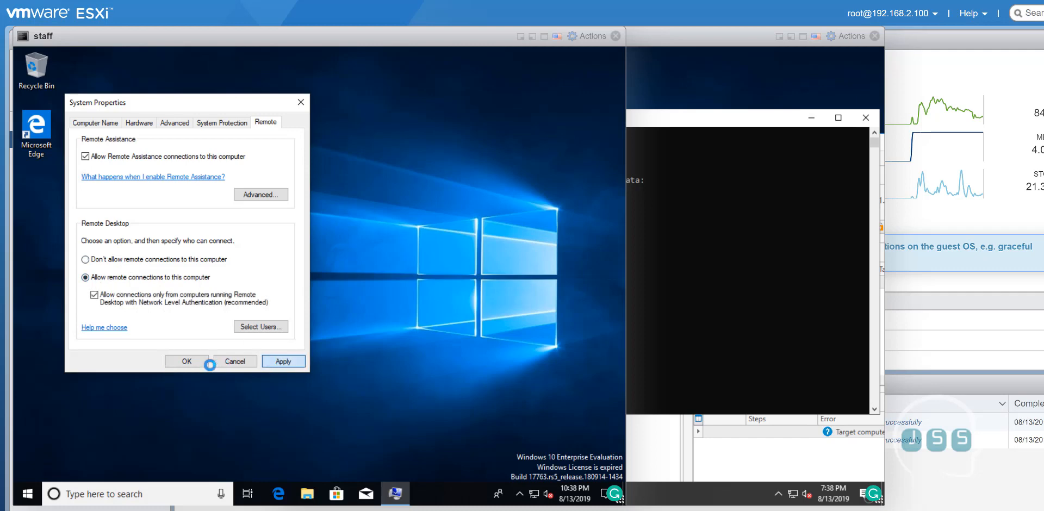
pyautogui.click(197, 361)
pyautogui.click(709, 274)
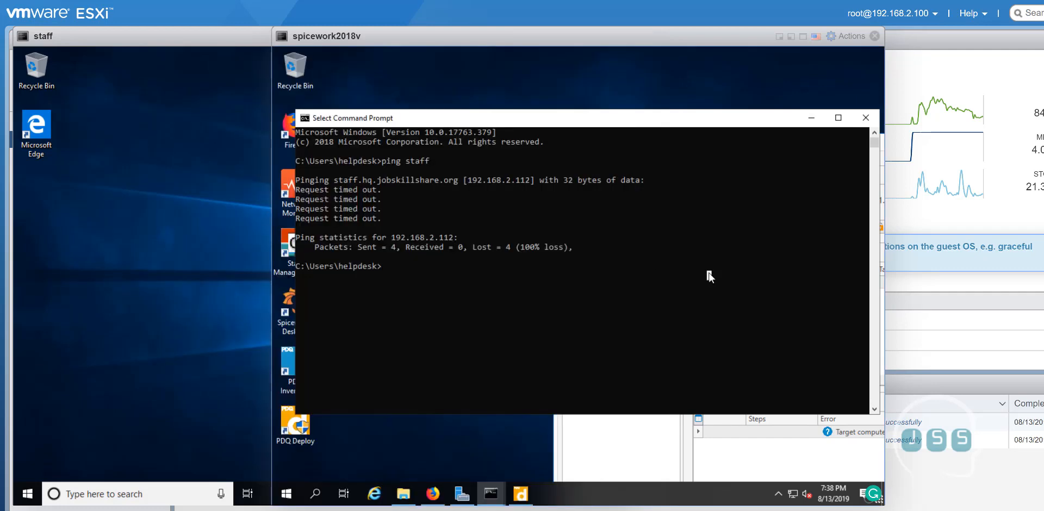
# Rerun 'ping staff' in Command Prompt; the requests still time out
pyautogui.press('Up')
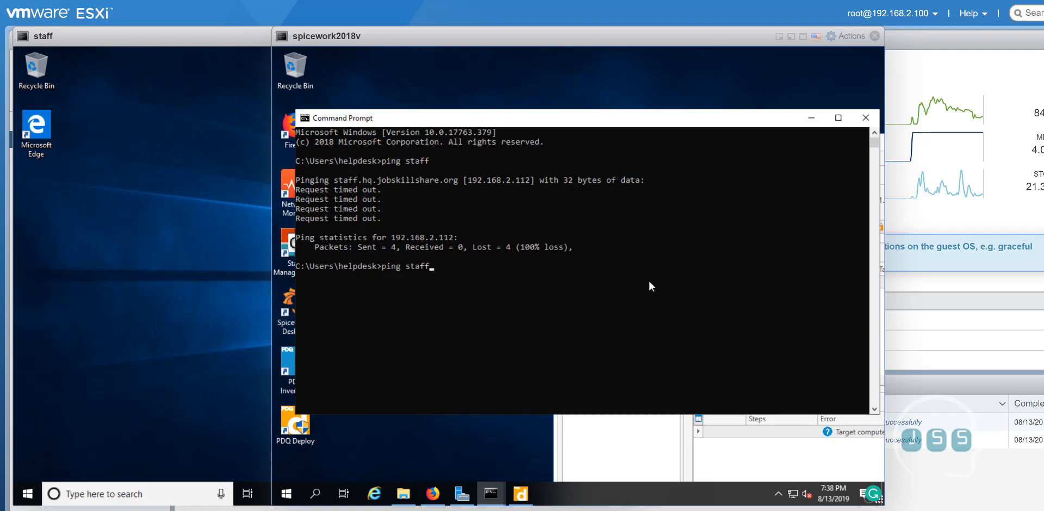
pyautogui.press('Return')
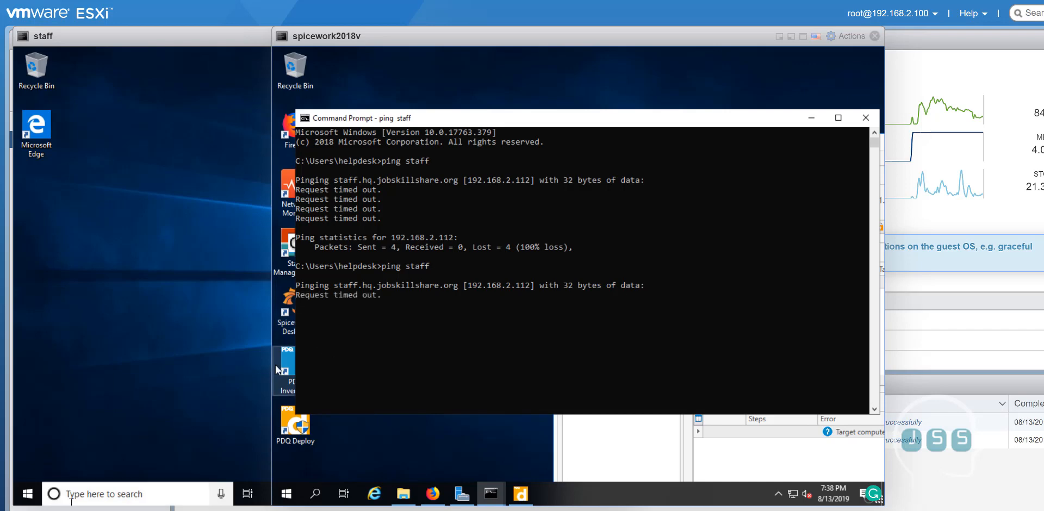
pyautogui.click(64, 495)
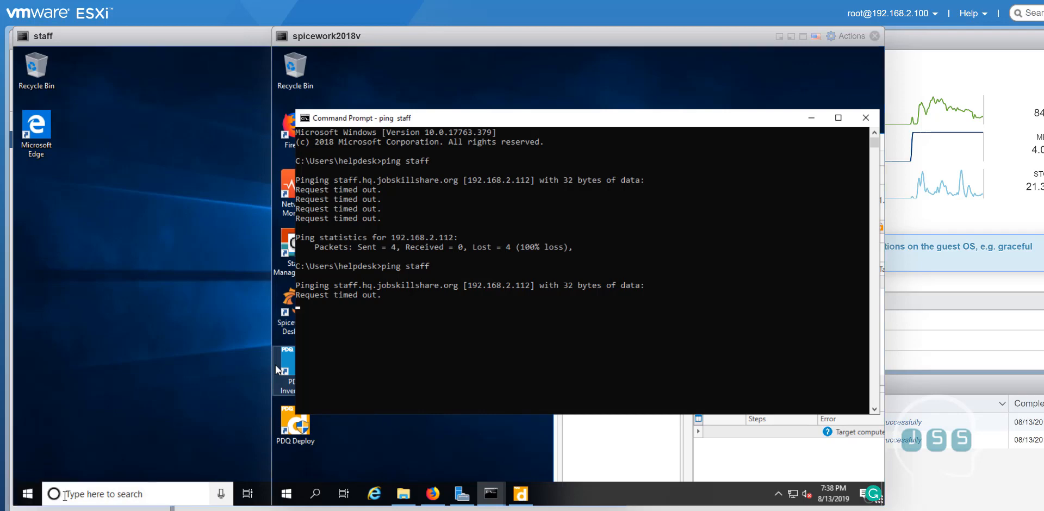
# Turn off Windows Defender Firewall for domain, private and public networks on the staff PC
pyautogui.write('fir')
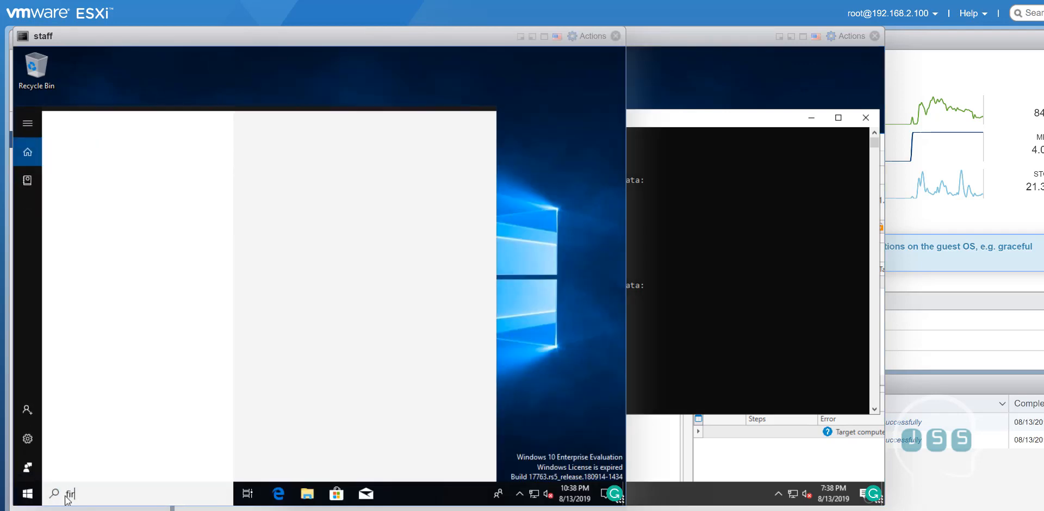
pyautogui.write('ew')
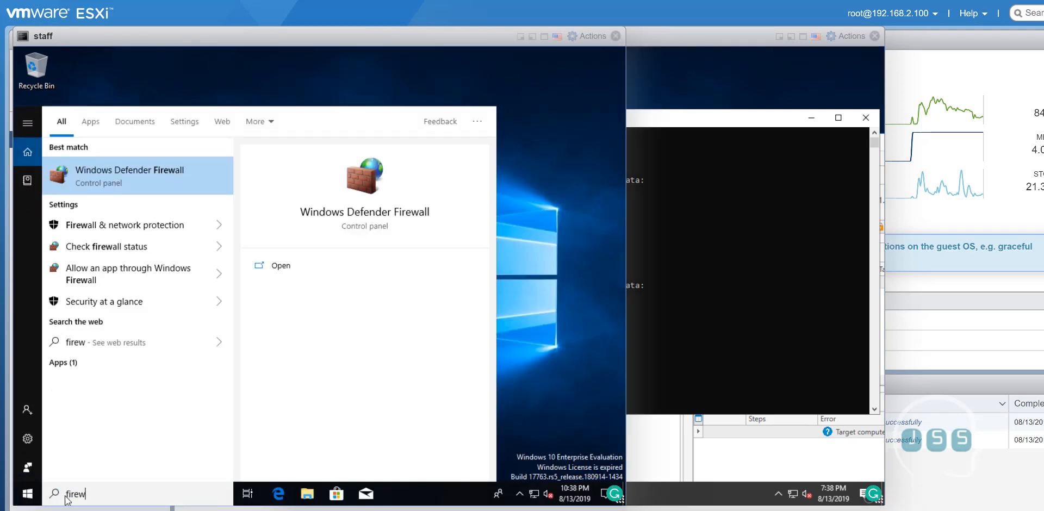
pyautogui.write('all')
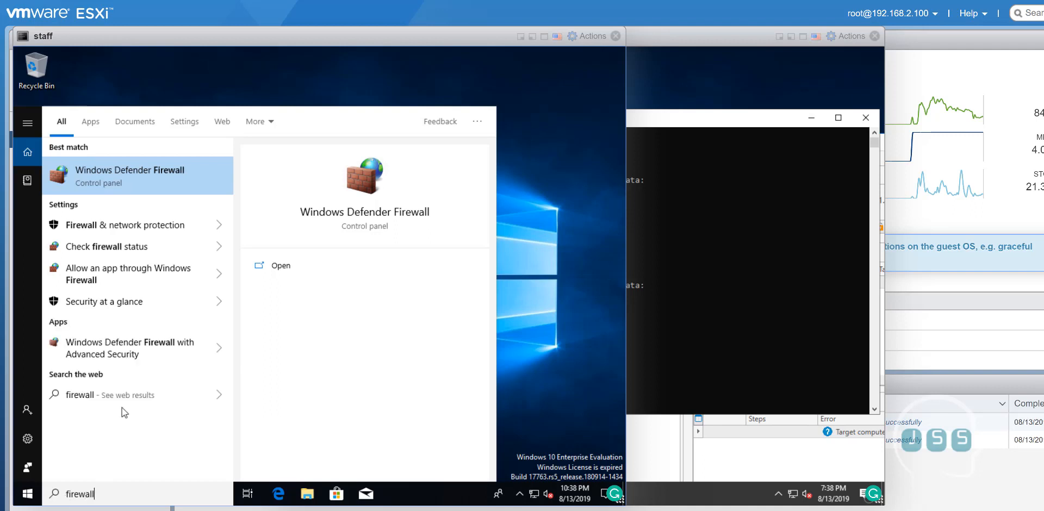
pyautogui.click(137, 186)
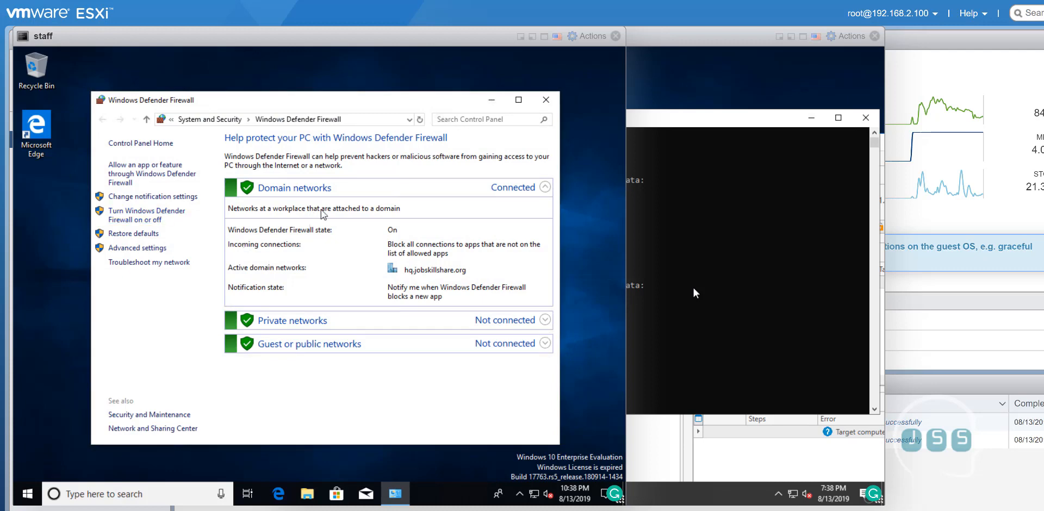
pyautogui.click(146, 220)
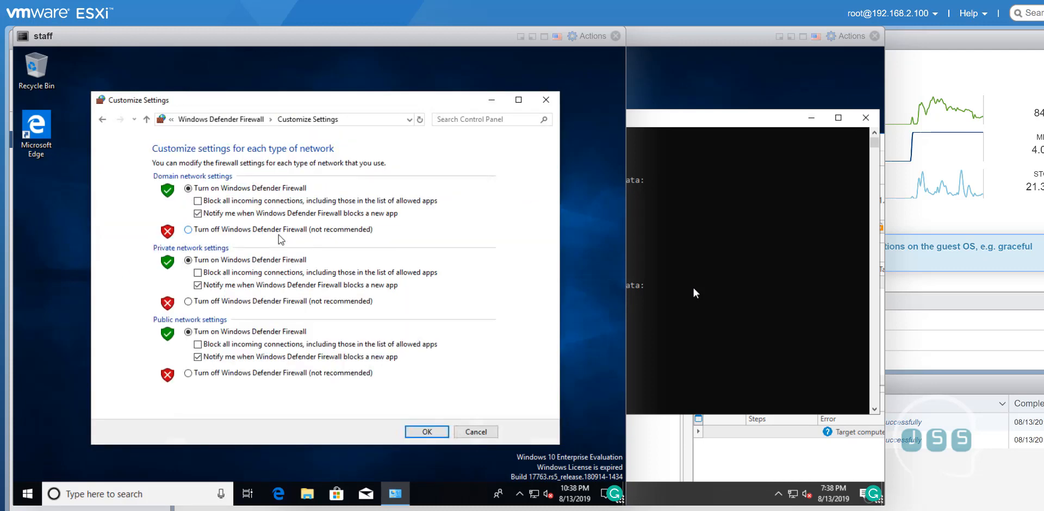
pyautogui.click(199, 230)
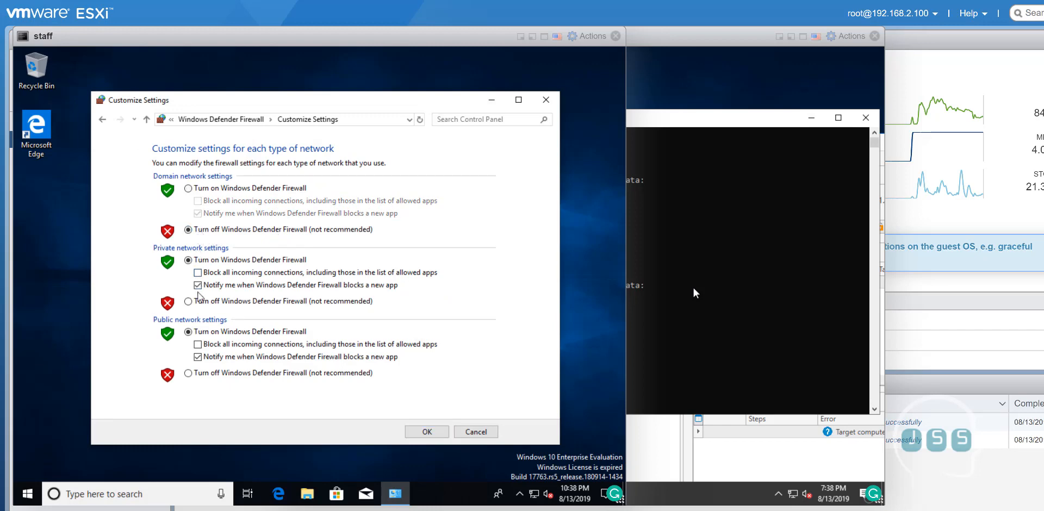
pyautogui.click(197, 302)
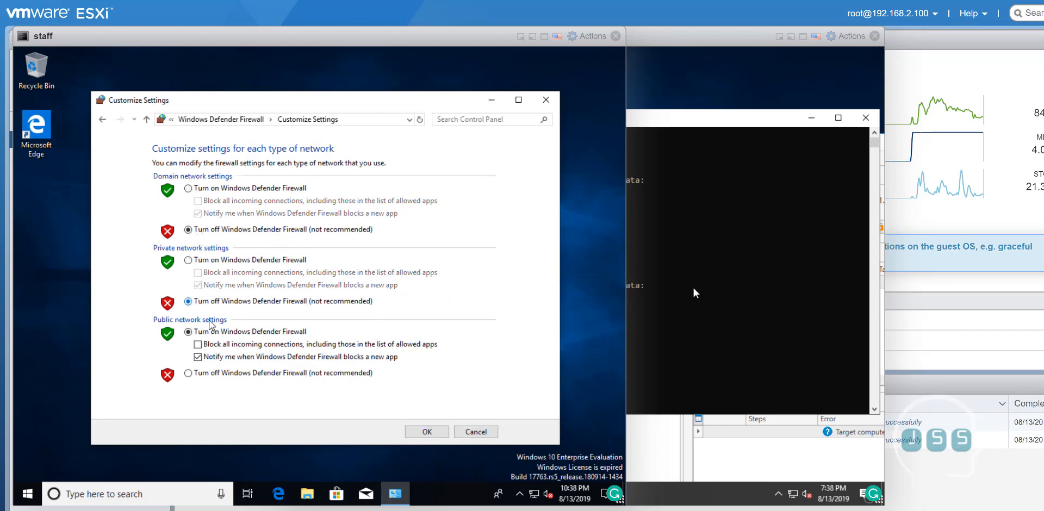
pyautogui.click(216, 375)
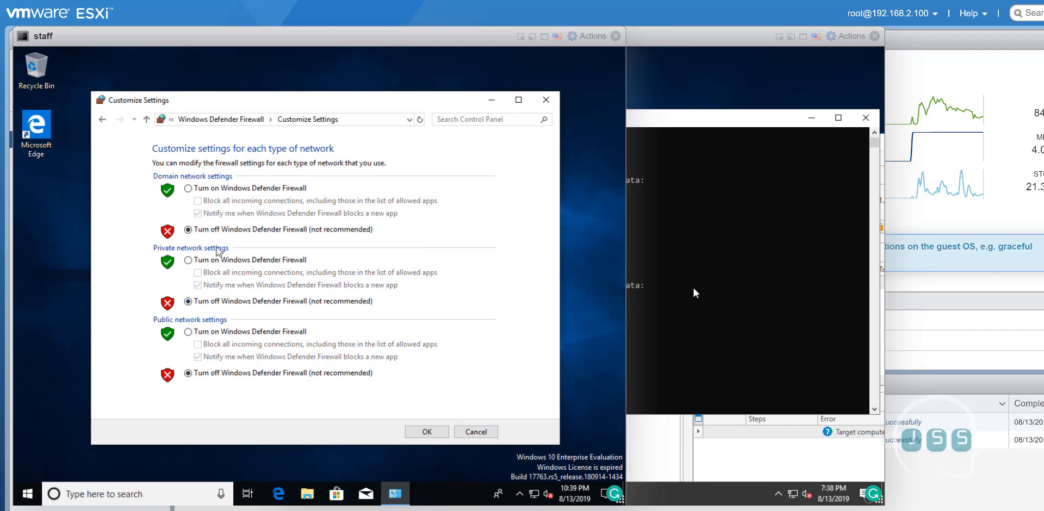
pyautogui.click(443, 433)
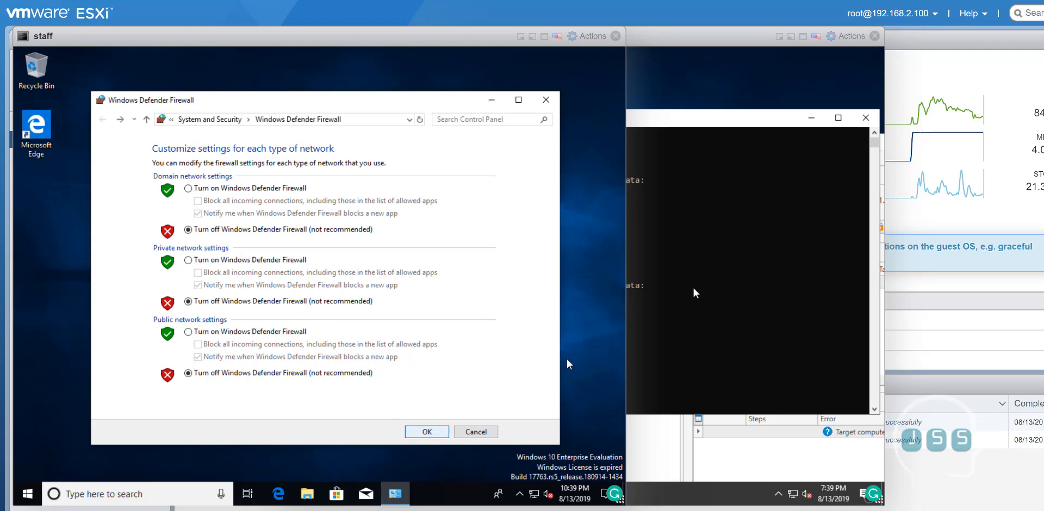
pyautogui.click(546, 100)
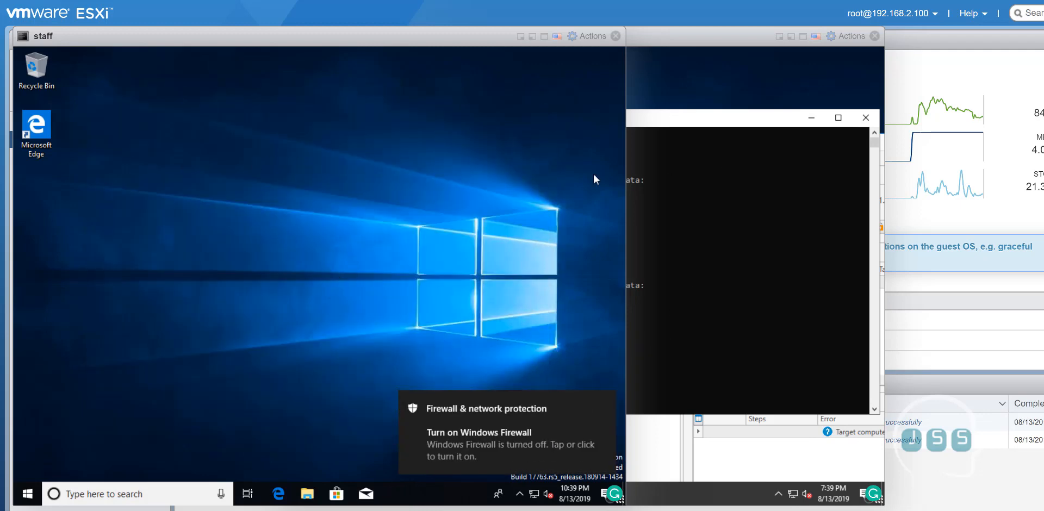
# Rerun 'ping staff' on spicework2018v, now getting four replies from 192.168.2.112 with 0% loss
pyautogui.click(652, 48)
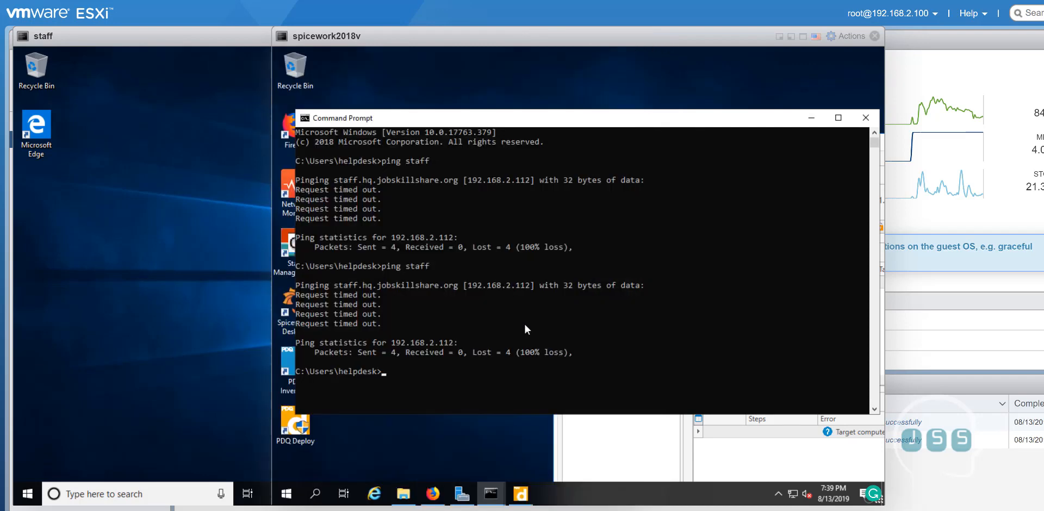
pyautogui.click(478, 363)
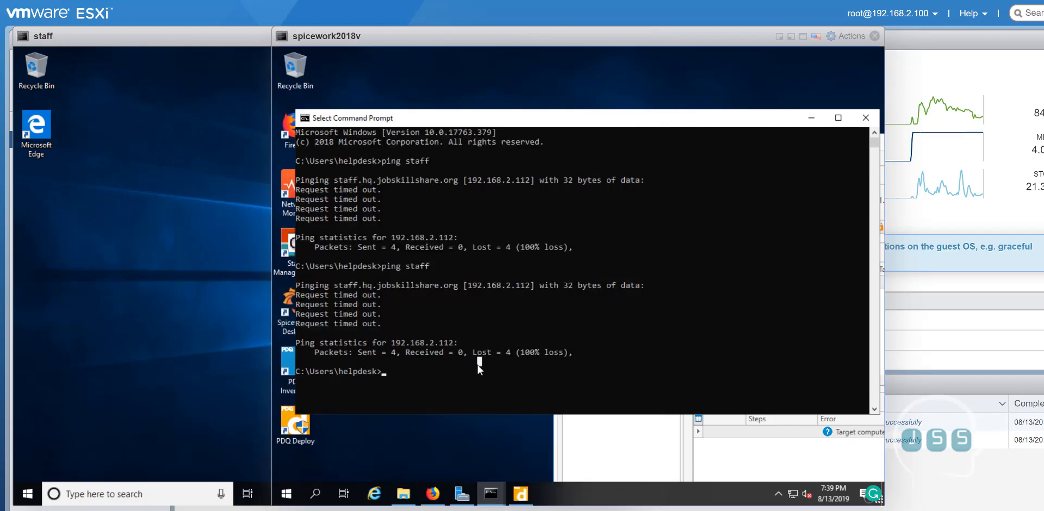
pyautogui.press('Up')
pyautogui.press('Return')
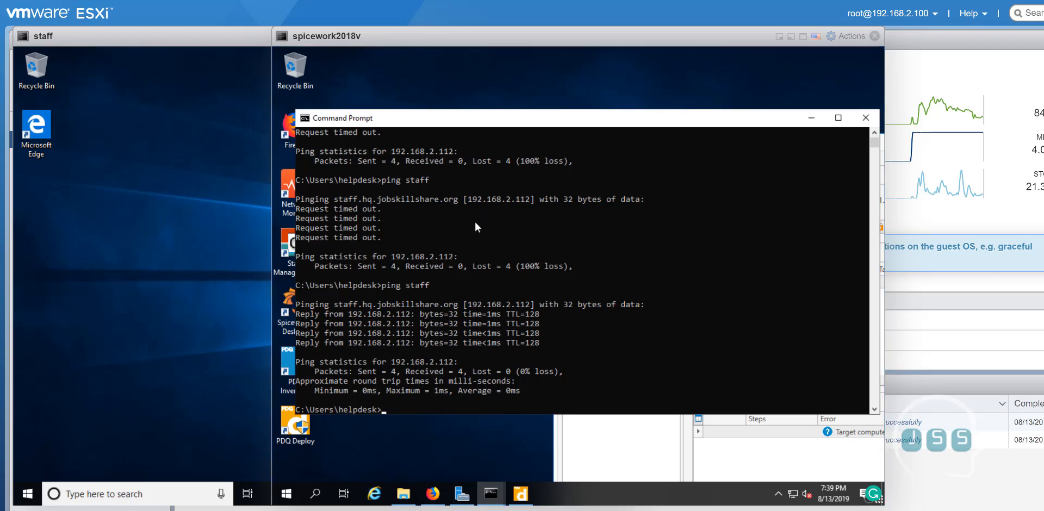
pyautogui.moveTo(405, 112); pyautogui.dragTo(429, 447)
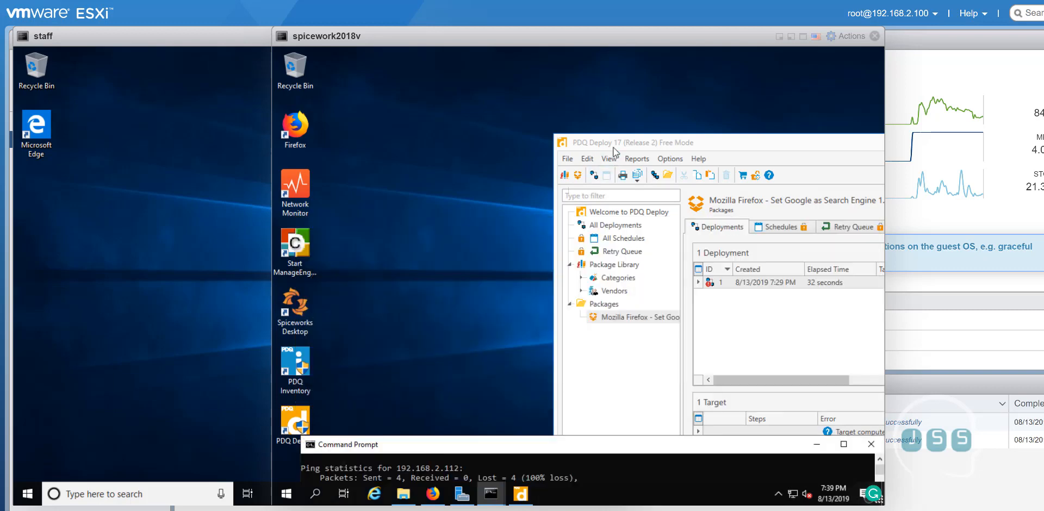
# Reposition the PDQ Deploy window and open the context menu of the failed staff target
pyautogui.moveTo(615, 145); pyautogui.dragTo(407, 84)
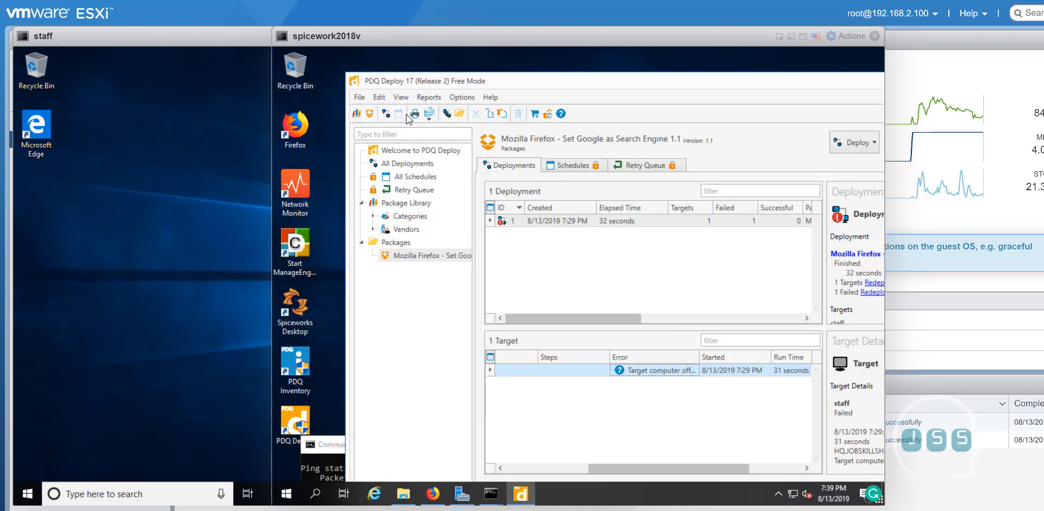
pyautogui.moveTo(561, 86); pyautogui.dragTo(514, 81)
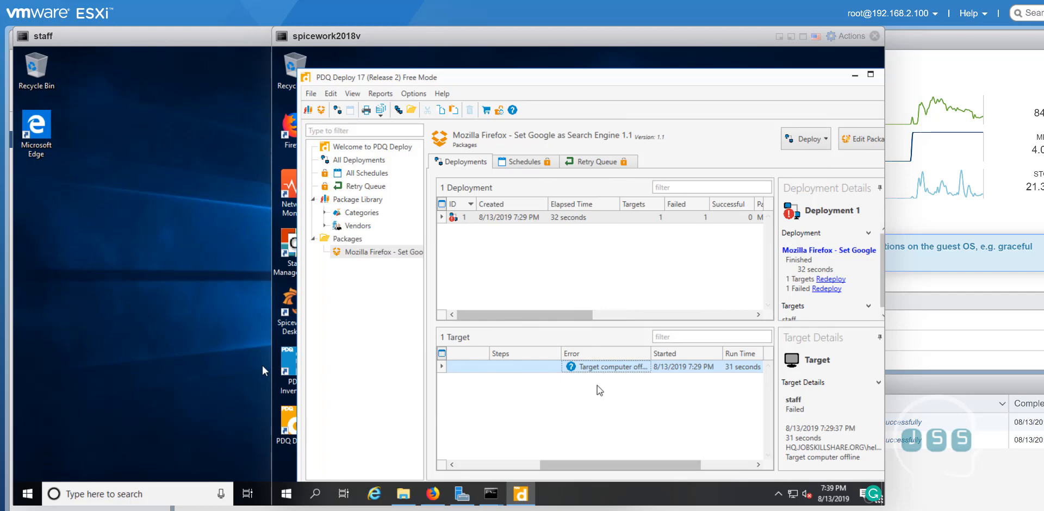
pyautogui.rightClick(624, 372)
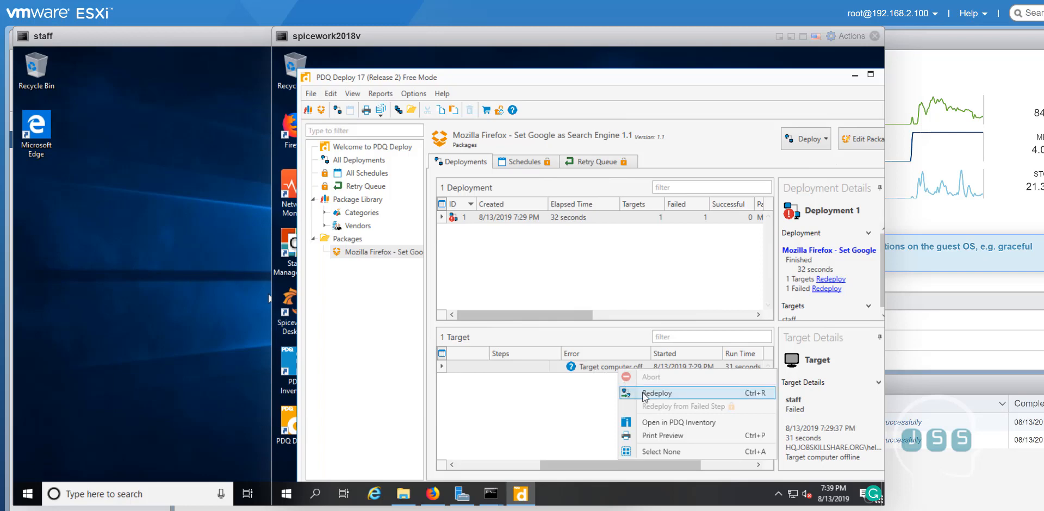
pyautogui.click(519, 411)
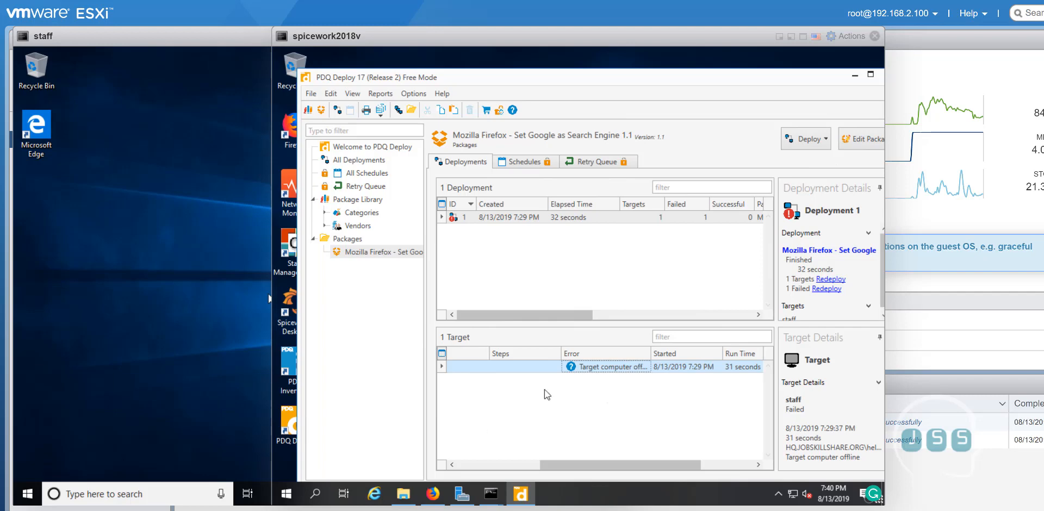
pyautogui.rightClick(594, 371)
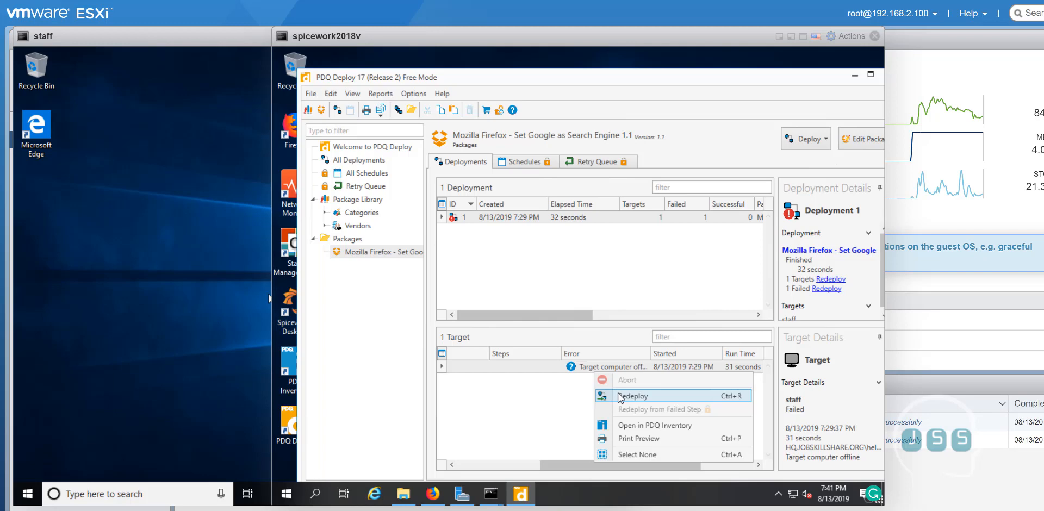
# Redeploy the Firefox Set Google as Search Engine 1.1 package to staff immediately
pyautogui.click(617, 394)
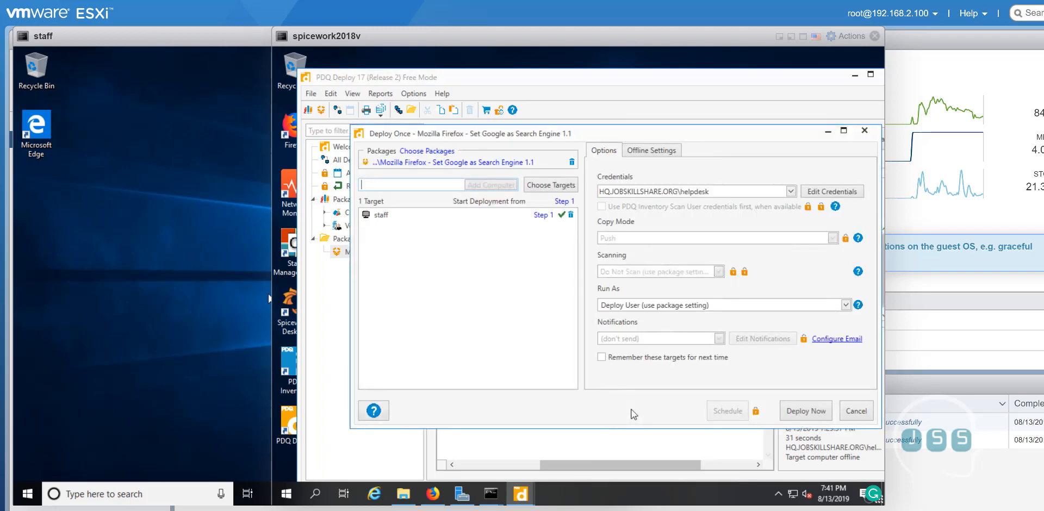
pyautogui.click(817, 414)
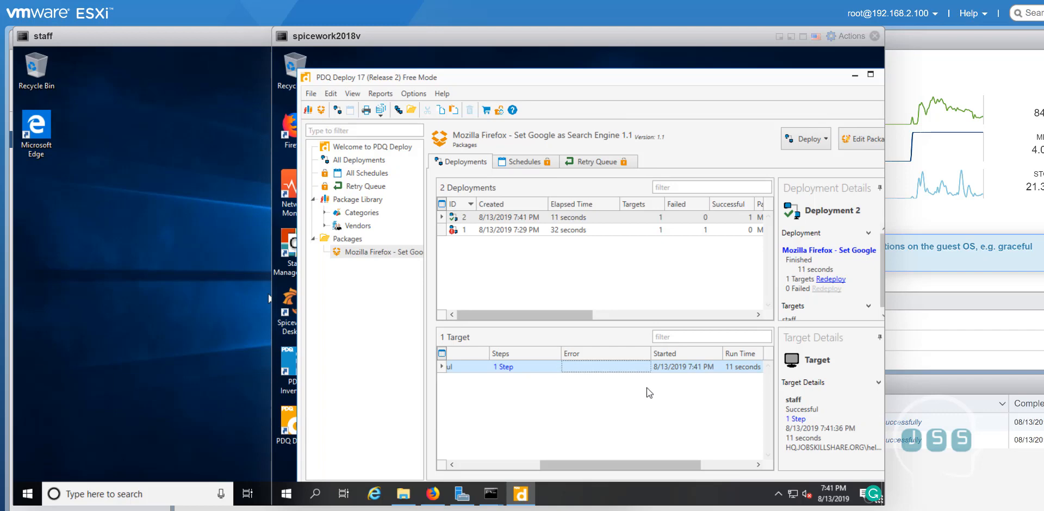
pyautogui.moveTo(636, 465); pyautogui.dragTo(513, 467)
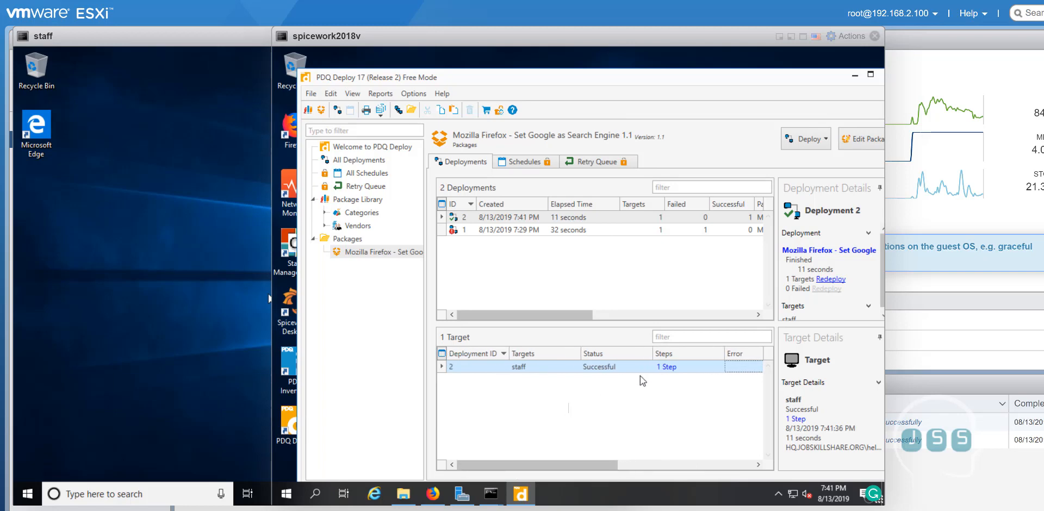
pyautogui.click(667, 368)
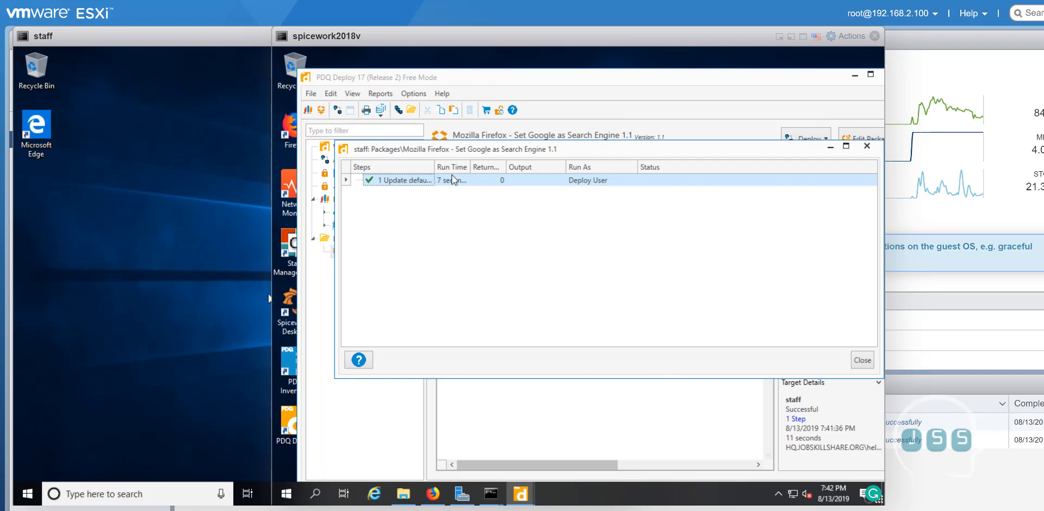
pyautogui.click(867, 146)
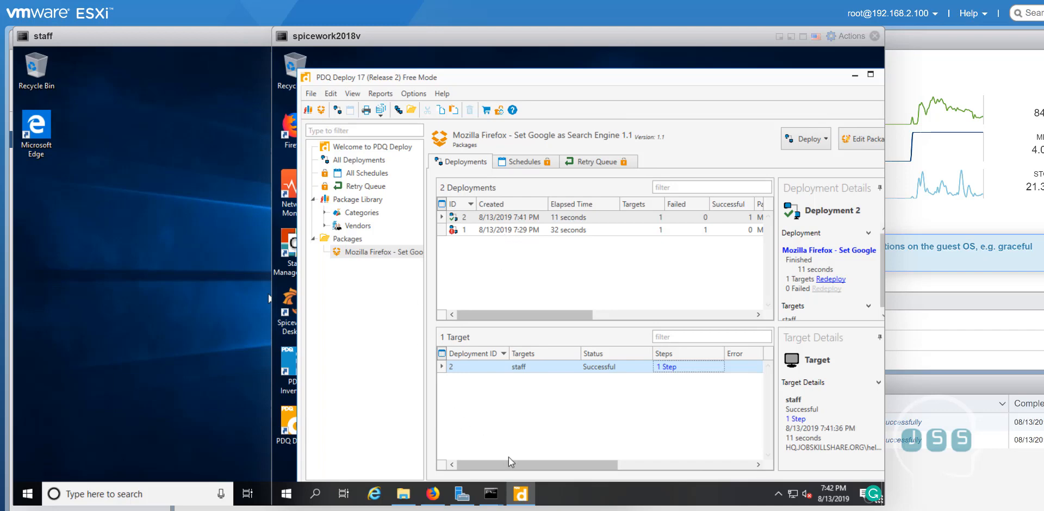
pyautogui.moveTo(528, 468); pyautogui.dragTo(459, 435)
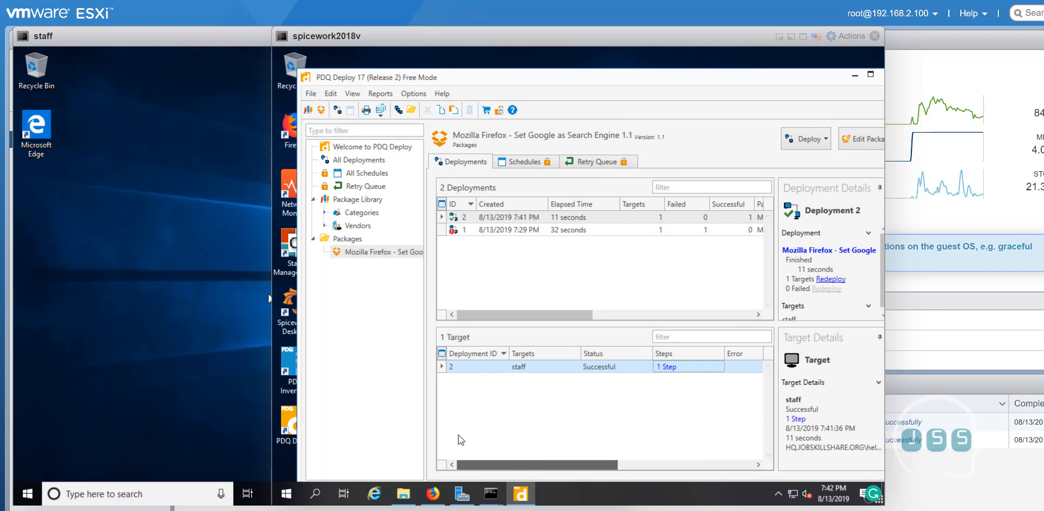